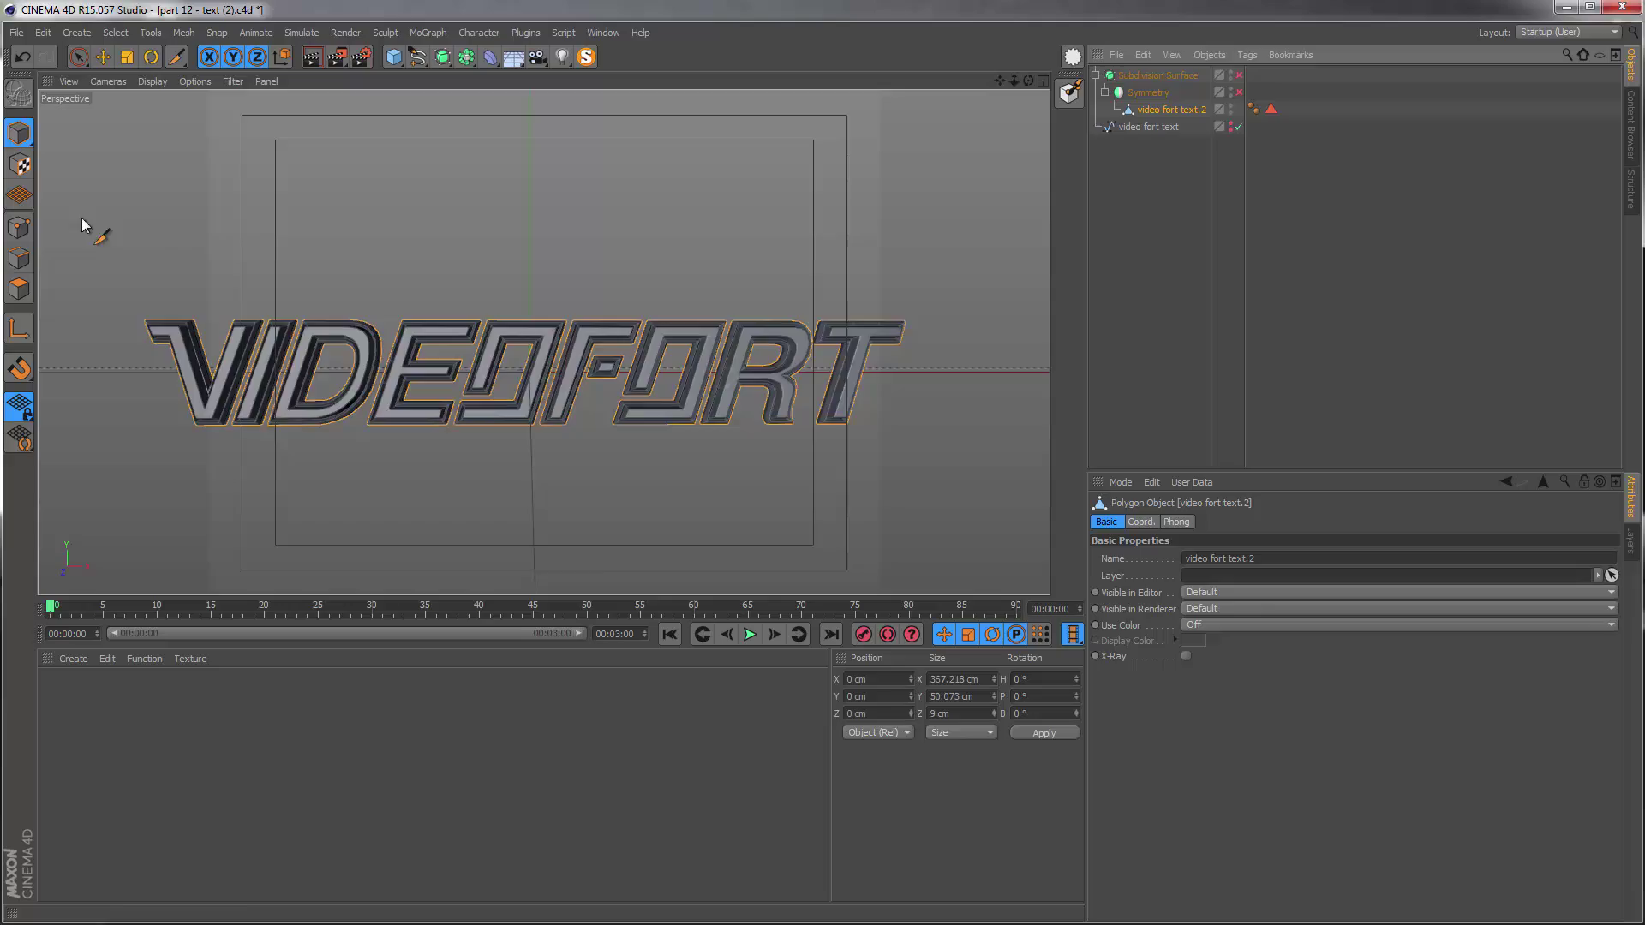
- In edge mode, loop-select the first bevel edge loops of the video fort text.2 object
{"action": "left_click", "coordinate": [19, 258]}
{"action": "right_click_drag", "start_coordinate": [116, 342], "coordinate": [371, 323], "text": "alt"}
{"action": "key", "text": "u"}
{"action": "key", "text": "l"}
{"action": "left_click_drag", "start_coordinate": [371, 323], "coordinate": [436, 389], "text": "alt"}
{"action": "left_click", "coordinate": [462, 305], "text": "shift"}
{"action": "left_click", "coordinate": [608, 240], "text": "shift"}
{"action": "key", "text": "space"}
{"action": "key", "text": "space"}
{"action": "right_click_drag", "start_coordinate": [435, 389], "coordinate": [326, 547], "text": "alt"}
{"action": "key", "text": "space"}
{"action": "left_click_drag", "start_coordinate": [326, 547], "coordinate": [646, 202], "text": "alt"}
{"action": "key", "text": "space"}
- Add more bevel edge loops to the selection and remove stray edges with Live Selection
{"action": "left_click", "coordinate": [463, 437], "text": "shift"}
{"action": "left_click", "coordinate": [433, 430], "text": "shift"}
{"action": "left_click", "coordinate": [480, 266], "text": "shift"}
{"action": "right_click_drag", "start_coordinate": [646, 202], "coordinate": [529, 286], "text": "alt"}
{"action": "left_click", "coordinate": [485, 242], "text": "shift"}
{"action": "left_click", "coordinate": [529, 286], "text": "shift"}
{"action": "left_click_drag", "start_coordinate": [529, 287], "coordinate": [400, 497], "text": "alt"}
{"action": "left_click", "coordinate": [557, 312], "text": "shift"}
{"action": "key", "text": "9"}
{"action": "right_click_drag", "start_coordinate": [399, 499], "coordinate": [477, 312], "text": "alt"}
{"action": "mouse_move", "coordinate": [477, 312]}
{"action": "left_mouse_down", "text": "ctrl"}
{"action": "mouse_move", "coordinate": [478, 169]}
{"action": "mouse_move", "coordinate": [418, 345]}
{"action": "mouse_move", "coordinate": [496, 394]}
{"action": "mouse_move", "coordinate": [183, 264]}
{"action": "mouse_move", "coordinate": [268, 276]}
{"action": "mouse_move", "coordinate": [503, 360]}
{"action": "left_mouse_up", "text": "ctrl"}
{"action": "right_click_drag", "start_coordinate": [500, 354], "coordinate": [389, 389], "text": "alt"}
{"action": "right_click_drag", "start_coordinate": [570, 412], "coordinate": [606, 383], "text": "alt"}
- Extend the loop selection along the front bevel edges of the remaining letters up to the R
{"action": "key", "text": "u"}
{"action": "key", "text": "l"}
{"action": "mouse_move", "coordinate": [607, 384]}
{"action": "left_mouse_down", "text": "alt"}
{"action": "mouse_move", "coordinate": [521, 322]}
{"action": "mouse_move", "coordinate": [521, 426]}
{"action": "mouse_move", "coordinate": [488, 459]}
{"action": "mouse_move", "coordinate": [660, 265]}
{"action": "mouse_move", "coordinate": [495, 285]}
{"action": "mouse_move", "coordinate": [356, 180]}
{"action": "mouse_move", "coordinate": [426, 275]}
{"action": "mouse_move", "coordinate": [257, 312]}
{"action": "mouse_move", "coordinate": [373, 290]}
{"action": "mouse_move", "coordinate": [514, 198]}
{"action": "mouse_move", "coordinate": [544, 338]}
{"action": "mouse_move", "coordinate": [466, 349]}
{"action": "mouse_move", "coordinate": [502, 469]}
{"action": "mouse_move", "coordinate": [538, 417]}
{"action": "mouse_move", "coordinate": [440, 269]}
{"action": "mouse_move", "coordinate": [732, 283]}
{"action": "mouse_move", "coordinate": [496, 397]}
{"action": "mouse_move", "coordinate": [587, 477]}
{"action": "mouse_move", "coordinate": [617, 422]}
{"action": "mouse_move", "coordinate": [339, 327]}
{"action": "mouse_move", "coordinate": [317, 358]}
{"action": "mouse_move", "coordinate": [474, 204]}
{"action": "mouse_move", "coordinate": [472, 409]}
{"action": "mouse_move", "coordinate": [488, 393]}
{"action": "mouse_move", "coordinate": [418, 186]}
{"action": "mouse_move", "coordinate": [338, 157]}
{"action": "mouse_move", "coordinate": [551, 272]}
{"action": "mouse_move", "coordinate": [316, 338]}
{"action": "mouse_move", "coordinate": [454, 187]}
{"action": "mouse_move", "coordinate": [382, 463]}
{"action": "mouse_move", "coordinate": [356, 404]}
{"action": "mouse_move", "coordinate": [635, 466]}
{"action": "mouse_move", "coordinate": [435, 497]}
{"action": "mouse_move", "coordinate": [683, 496]}
{"action": "mouse_move", "coordinate": [543, 403]}
{"action": "mouse_move", "coordinate": [568, 422]}
{"action": "mouse_move", "coordinate": [770, 321]}
{"action": "mouse_move", "coordinate": [476, 409]}
{"action": "mouse_move", "coordinate": [461, 311]}
{"action": "mouse_move", "coordinate": [418, 339]}
{"action": "mouse_move", "coordinate": [577, 209]}
{"action": "mouse_move", "coordinate": [644, 440]}
{"action": "mouse_move", "coordinate": [574, 293]}
{"action": "mouse_move", "coordinate": [673, 459]}
{"action": "mouse_move", "coordinate": [459, 337]}
{"action": "mouse_move", "coordinate": [547, 315]}
{"action": "mouse_move", "coordinate": [507, 317]}
{"action": "mouse_move", "coordinate": [346, 415]}
{"action": "mouse_move", "coordinate": [589, 332]}
{"action": "mouse_move", "coordinate": [768, 311]}
{"action": "mouse_move", "coordinate": [683, 309]}
{"action": "mouse_move", "coordinate": [641, 420]}
{"action": "mouse_move", "coordinate": [756, 217]}
{"action": "mouse_move", "coordinate": [712, 290]}
{"action": "mouse_move", "coordinate": [656, 163]}
{"action": "mouse_move", "coordinate": [519, 251]}
{"action": "mouse_move", "coordinate": [540, 352]}
{"action": "mouse_move", "coordinate": [591, 260]}
{"action": "mouse_move", "coordinate": [443, 322]}
{"action": "mouse_move", "coordinate": [411, 305]}
{"action": "mouse_move", "coordinate": [243, 414]}
{"action": "mouse_move", "coordinate": [465, 561]}
{"action": "mouse_move", "coordinate": [377, 286]}
{"action": "mouse_move", "coordinate": [445, 323]}
{"action": "left_mouse_up", "text": "alt"}
{"action": "key", "text": "space"}
{"action": "key", "text": "space"}
{"action": "key", "text": "space"}
{"action": "key", "text": "space"}
{"action": "key", "text": "space"}
{"action": "key", "text": "u"}
{"action": "key", "text": "l"}
{"action": "key", "text": "space"}
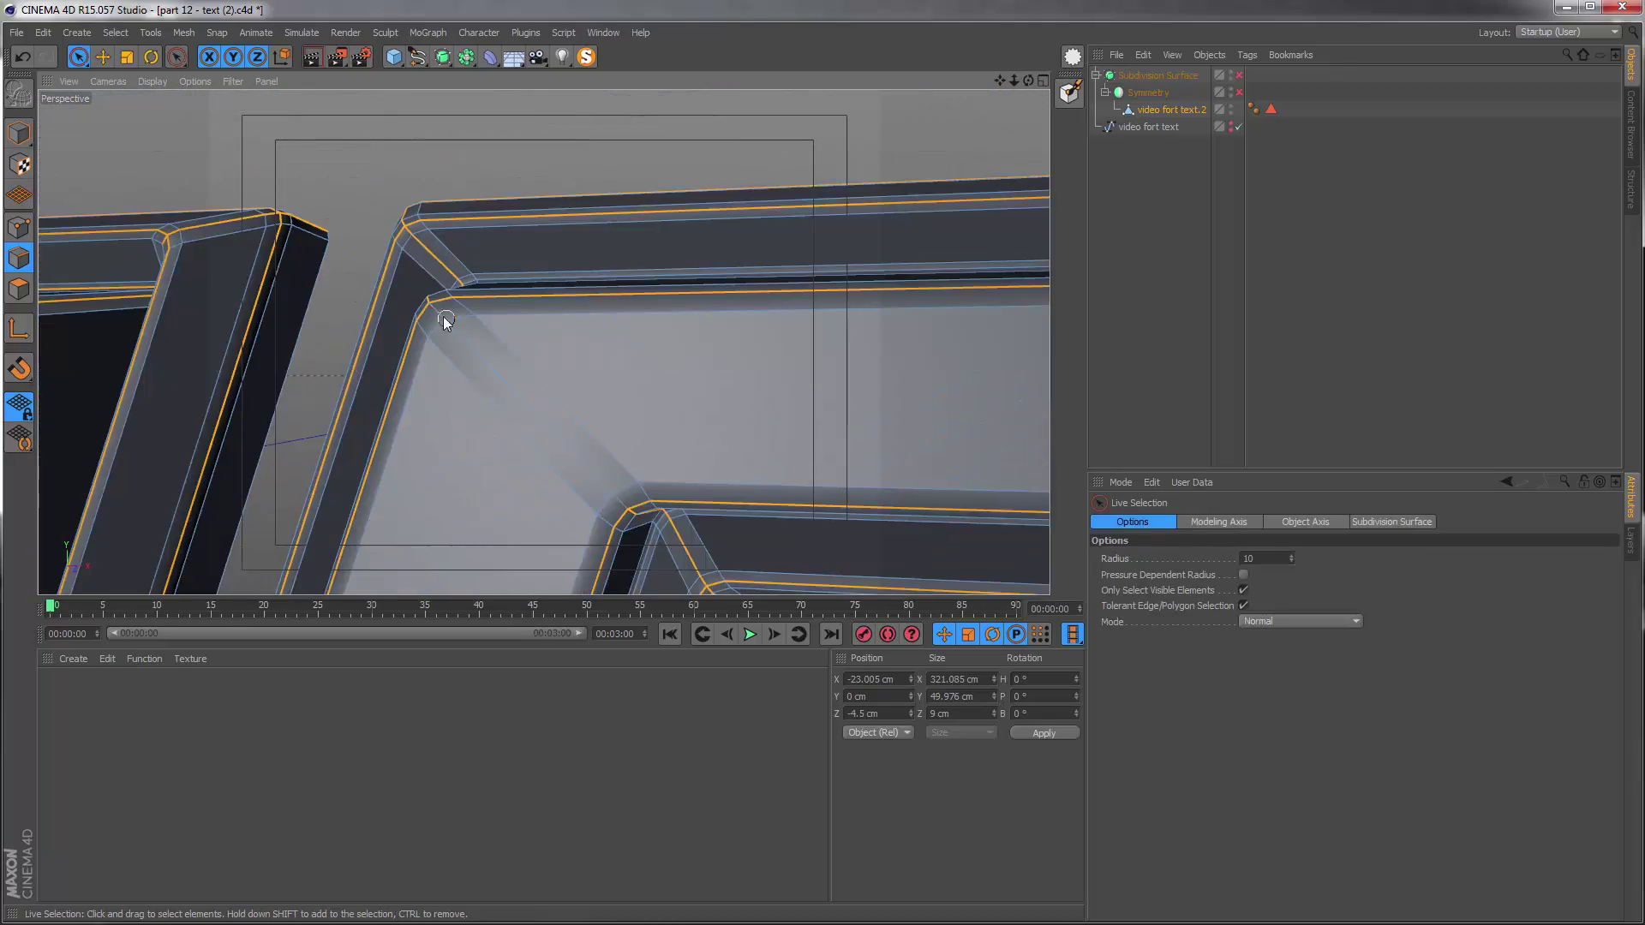
- Add the bevel edge loops of the final letter T to the edge selection
{"action": "right_click_drag", "start_coordinate": [444, 323], "coordinate": [599, 349], "text": "alt"}
{"action": "left_click_drag", "start_coordinate": [599, 349], "coordinate": [628, 334], "text": "alt"}
{"action": "right_click_drag", "start_coordinate": [628, 334], "coordinate": [522, 336], "text": "alt"}
{"action": "left_click_drag", "start_coordinate": [522, 343], "coordinate": [419, 316], "text": "alt"}
{"action": "key", "text": "u"}
{"action": "key", "text": "l"}
{"action": "key", "text": "9"}
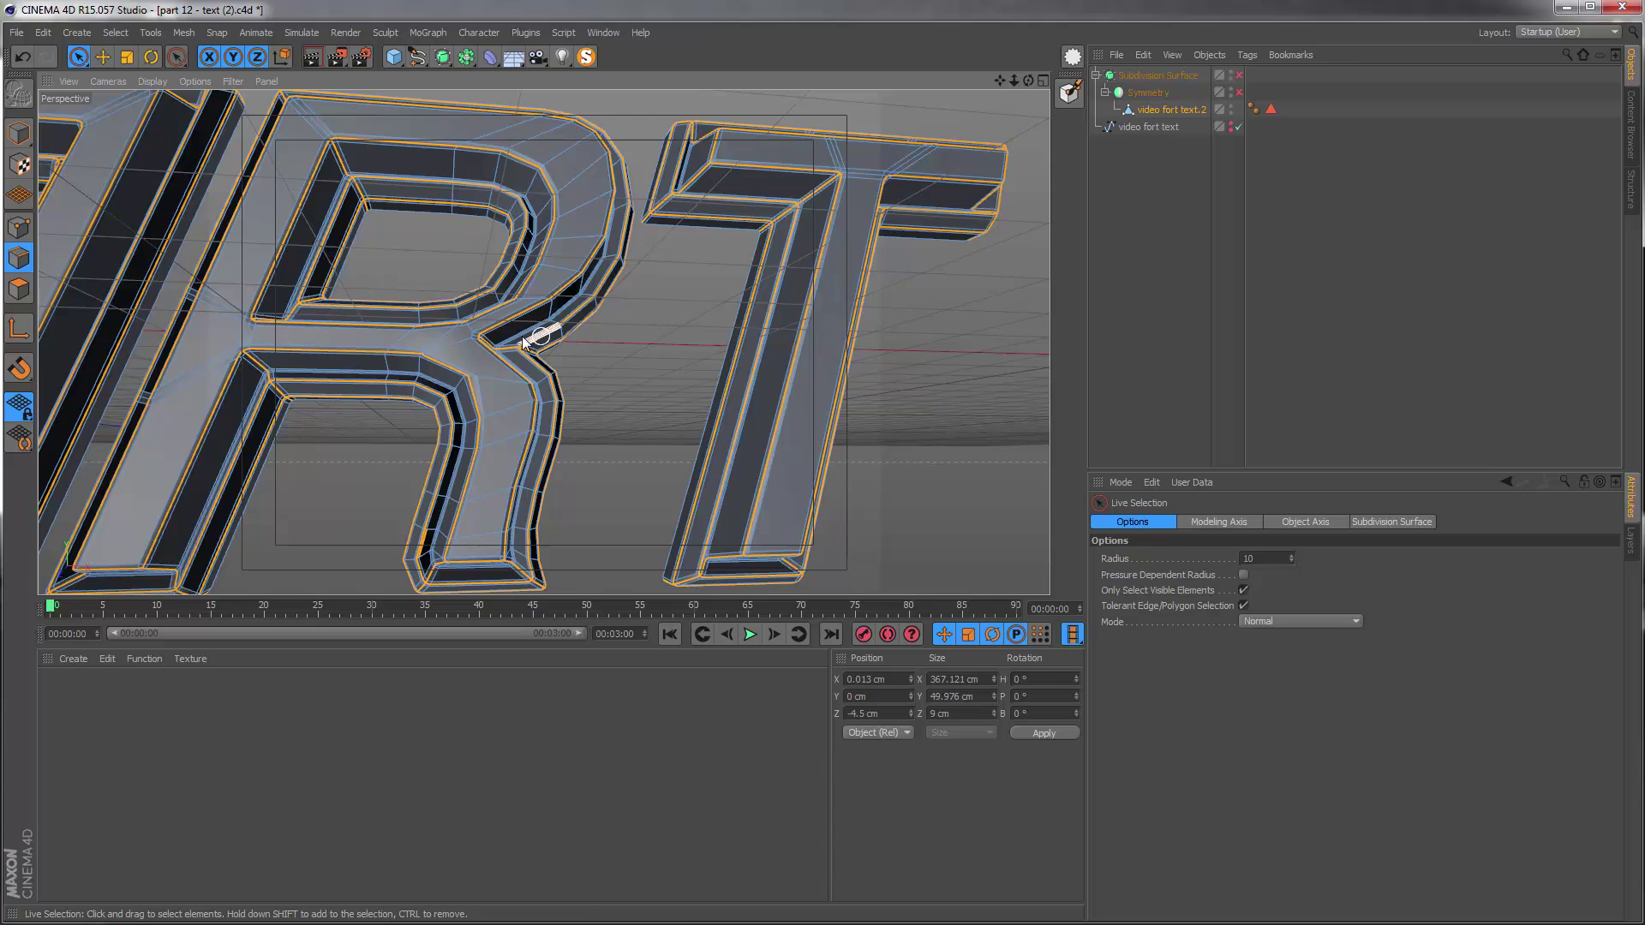
- Examine the selected bevel edges across all letters and the junction in the middle of the R
{"action": "right_click_drag", "start_coordinate": [491, 343], "coordinate": [391, 351], "text": "alt"}
{"action": "middle_click_drag", "start_coordinate": [368, 352], "coordinate": [821, 345], "text": "alt"}
{"action": "left_click_drag", "start_coordinate": [634, 336], "coordinate": [679, 323], "text": "alt"}
{"action": "right_click_drag", "start_coordinate": [574, 487], "coordinate": [720, 441], "text": "alt"}
{"action": "left_click_drag", "start_coordinate": [654, 459], "coordinate": [491, 466], "text": "alt"}
{"action": "right_click_drag", "start_coordinate": [461, 506], "coordinate": [473, 478], "text": "alt"}
{"action": "left_click_drag", "start_coordinate": [474, 484], "coordinate": [384, 528], "text": "alt"}
{"action": "key", "text": "u"}
{"action": "key", "text": "l"}
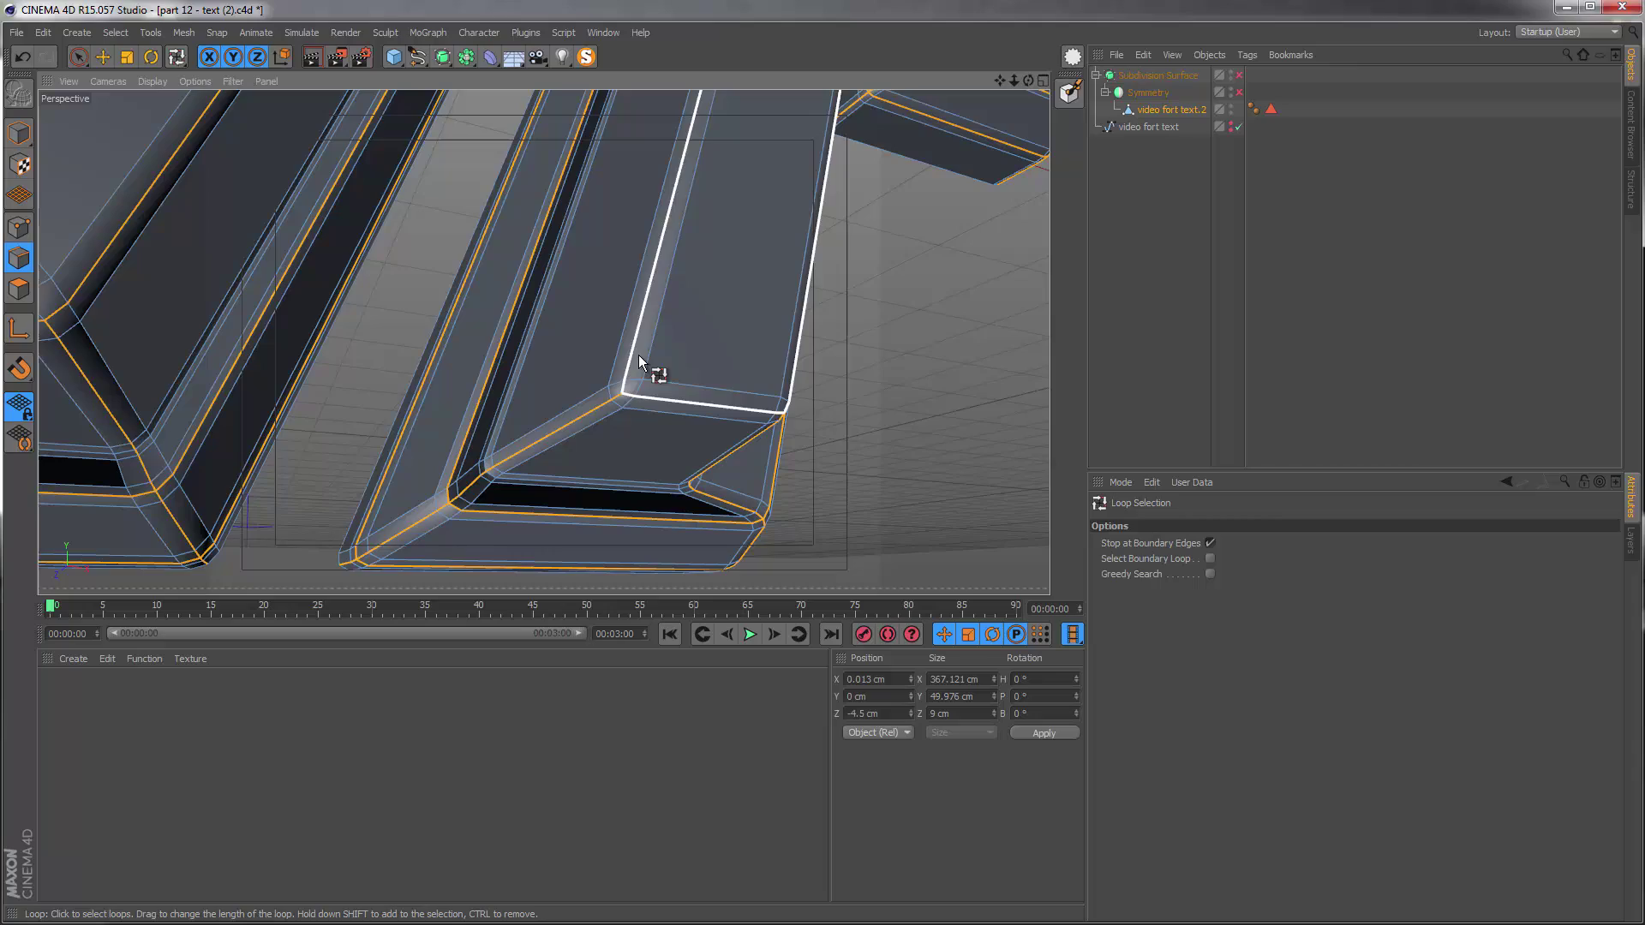
{"action": "left_click_drag", "start_coordinate": [639, 354], "coordinate": [843, 372], "text": "alt"}
{"action": "scroll", "coordinate": [704, 358], "scroll_direction": "down", "scroll_amount": 2}
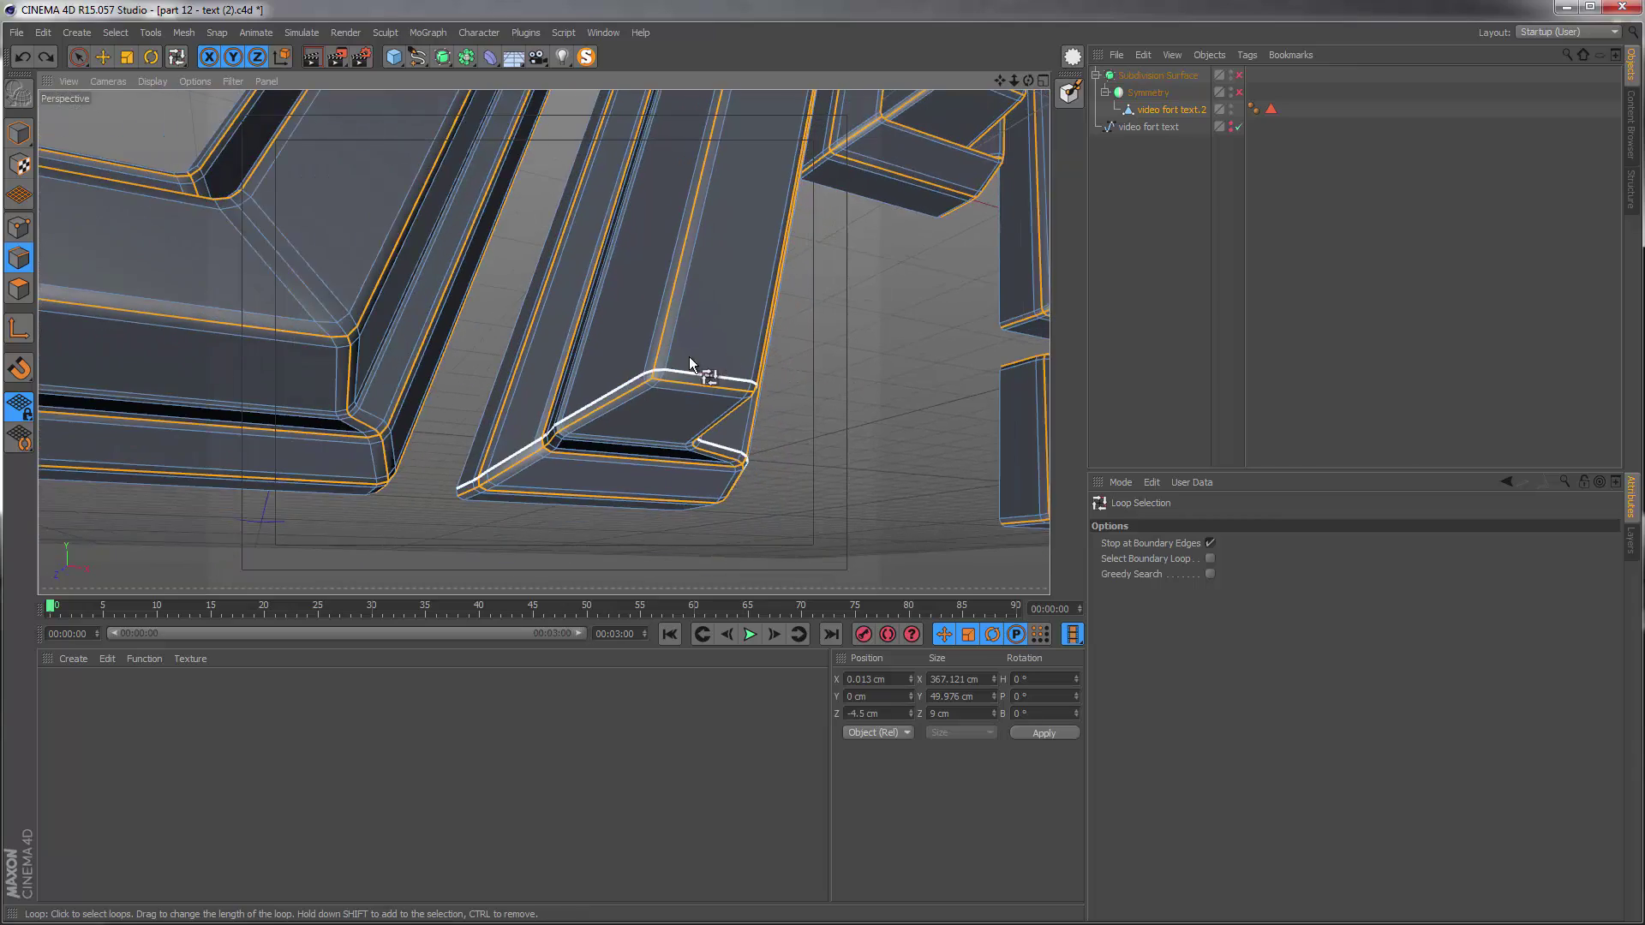
{"action": "middle_click_drag", "start_coordinate": [689, 357], "coordinate": [455, 397], "text": "alt"}
{"action": "key", "text": "space"}
{"action": "scroll", "coordinate": [462, 394], "scroll_direction": "down", "scroll_amount": 4}
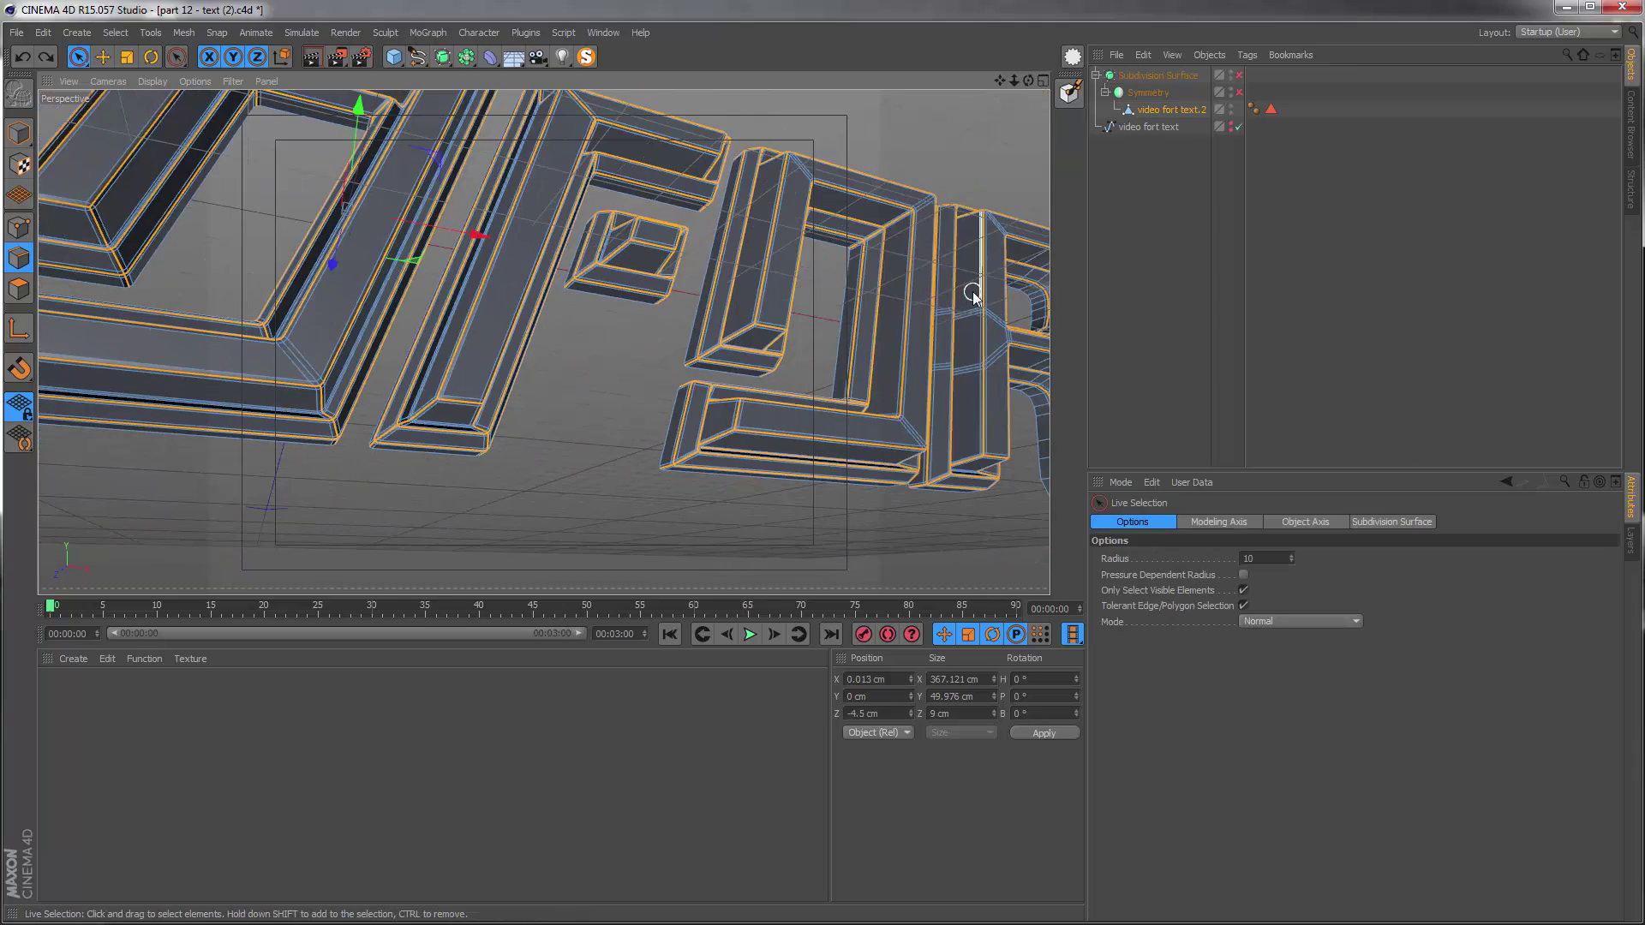
{"action": "scroll", "coordinate": [503, 312], "scroll_direction": "down", "scroll_amount": 3}
{"action": "scroll", "coordinate": [632, 342], "scroll_direction": "up", "scroll_amount": 6}
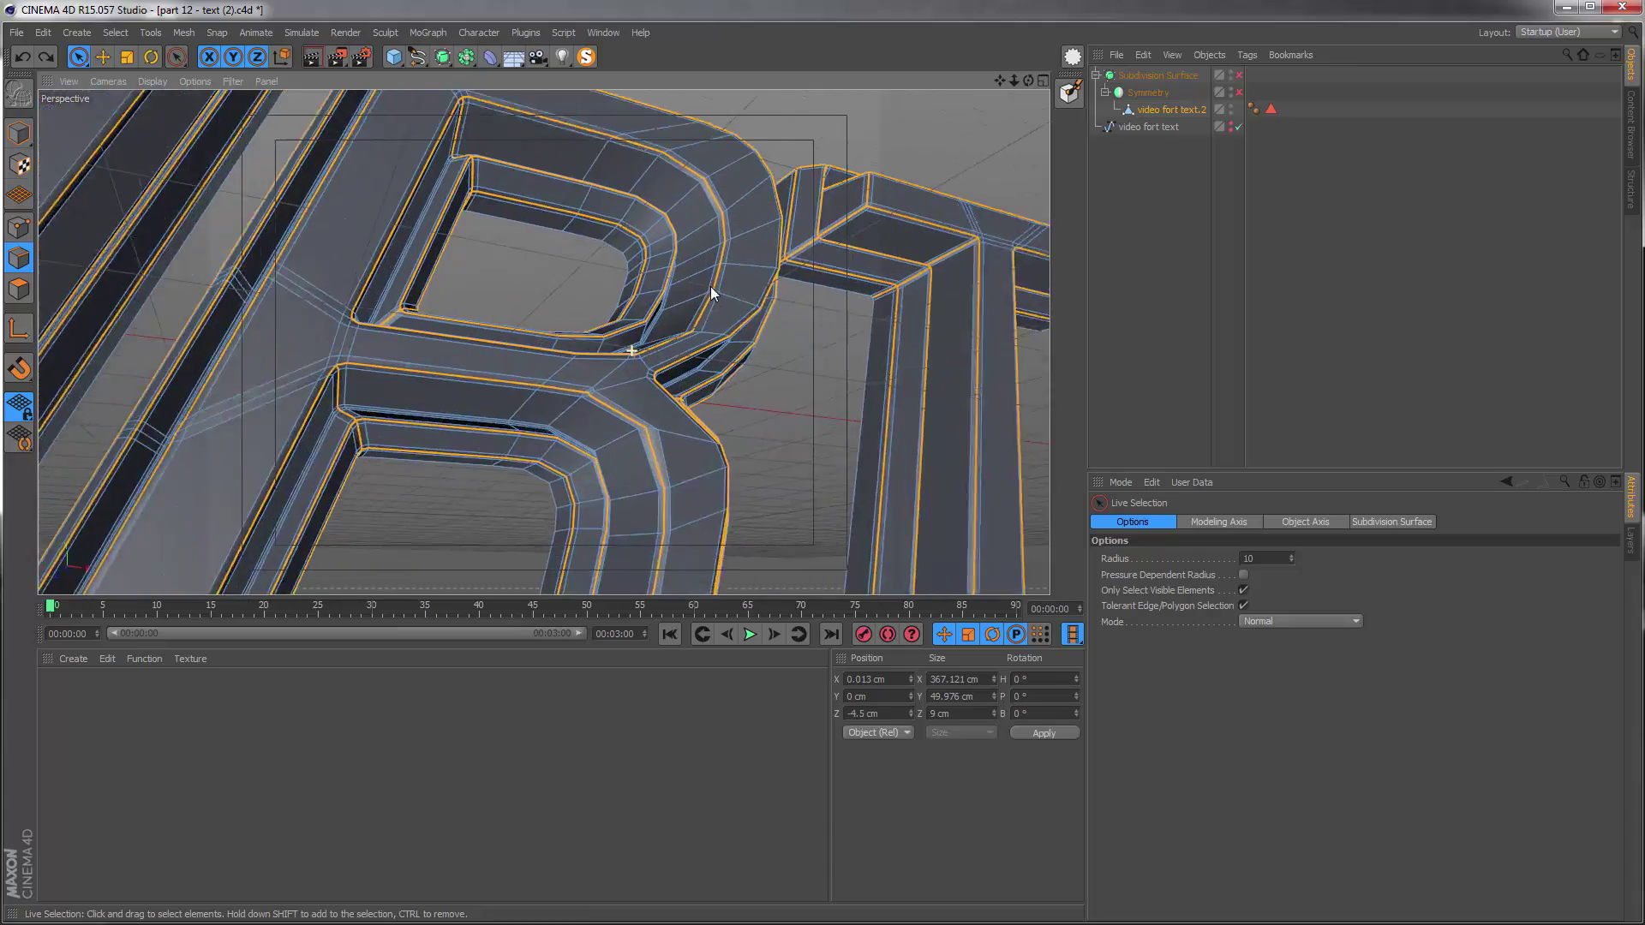
{"action": "scroll", "coordinate": [713, 287], "scroll_direction": "up", "scroll_amount": 1}
{"action": "left_click_drag", "start_coordinate": [641, 348], "coordinate": [573, 450], "text": "alt"}
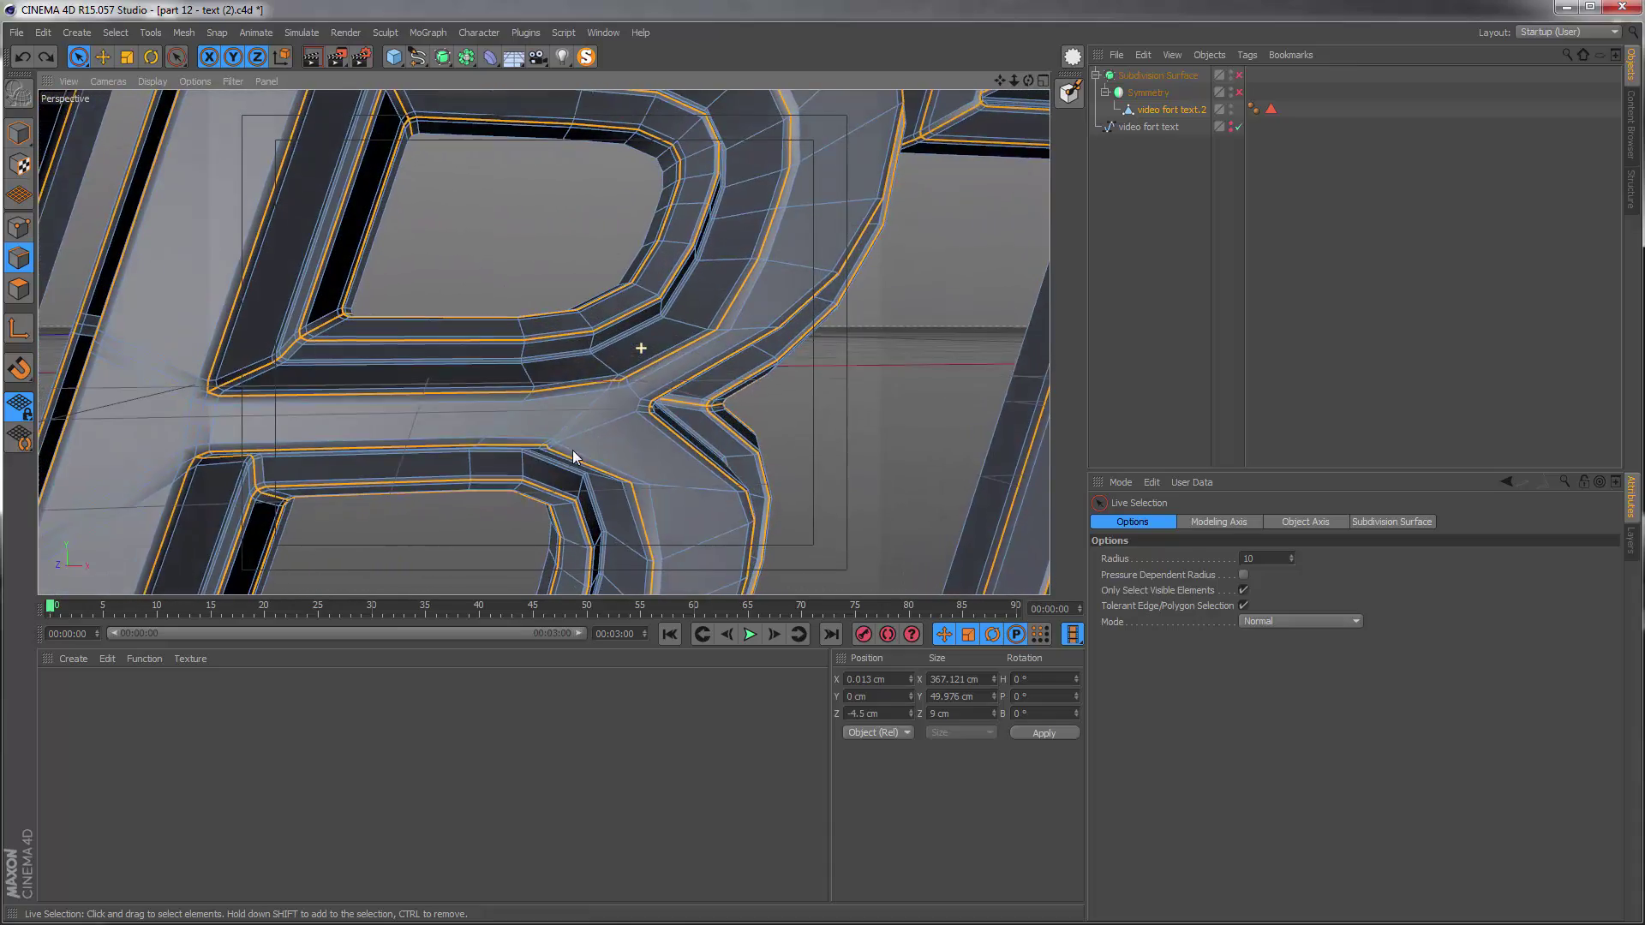
{"action": "scroll", "coordinate": [634, 391], "scroll_direction": "up", "scroll_amount": 3}
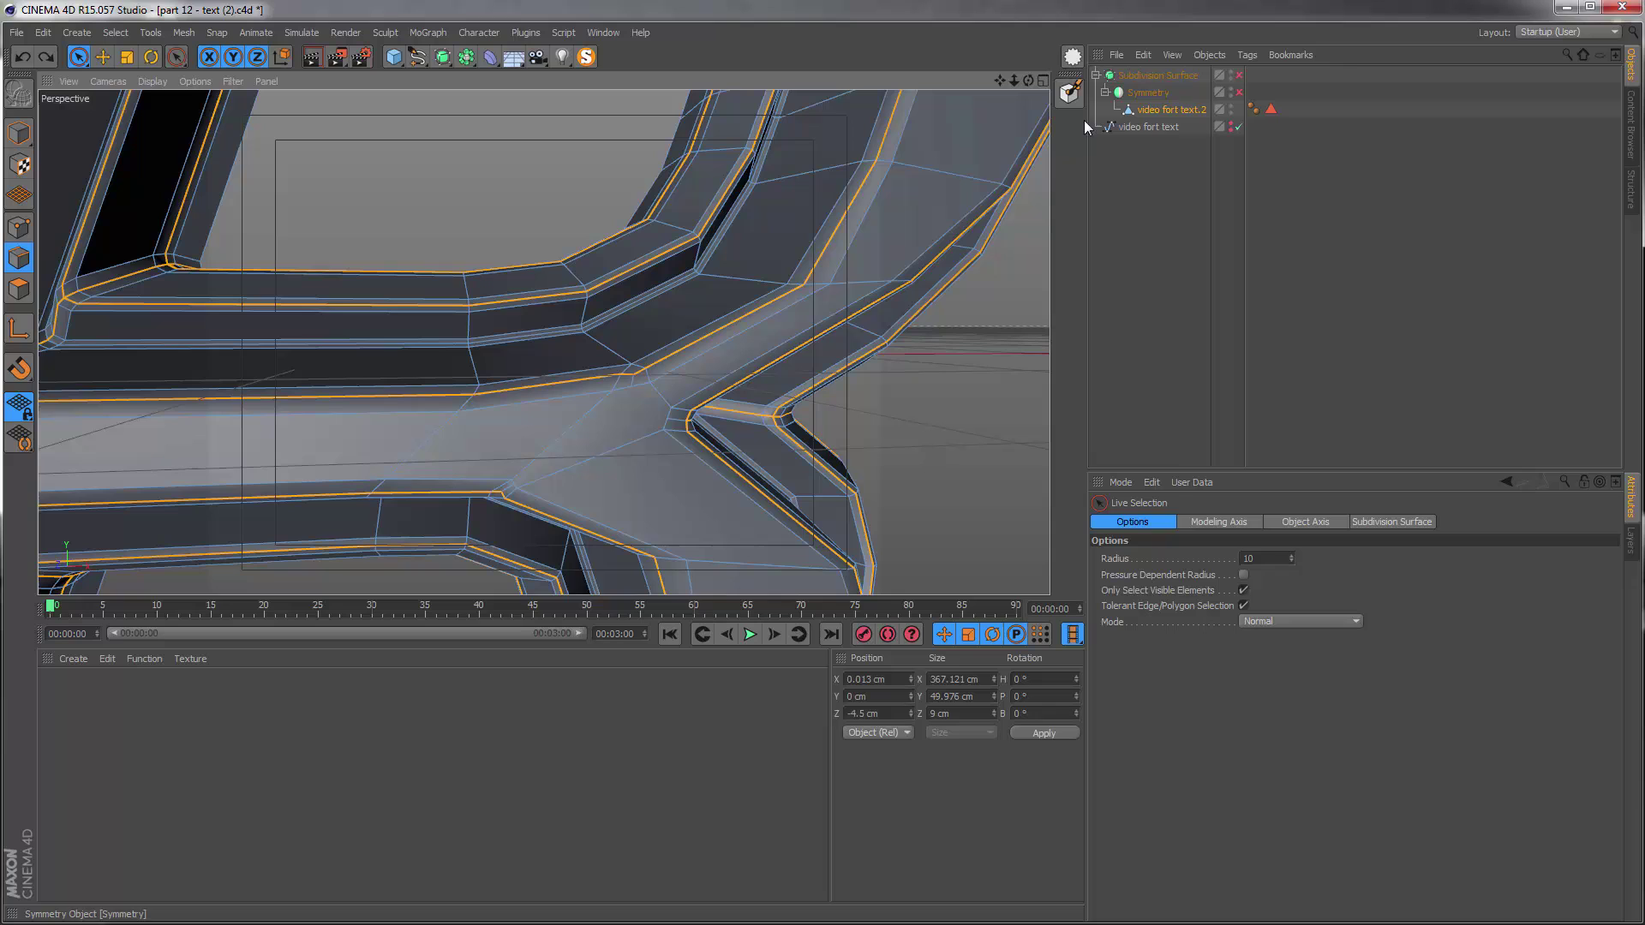
- Preview the R's junction in model mode with Gouraud shading and both Subdivision Surface and Symmetry enabled
{"action": "left_click", "coordinate": [1239, 74]}
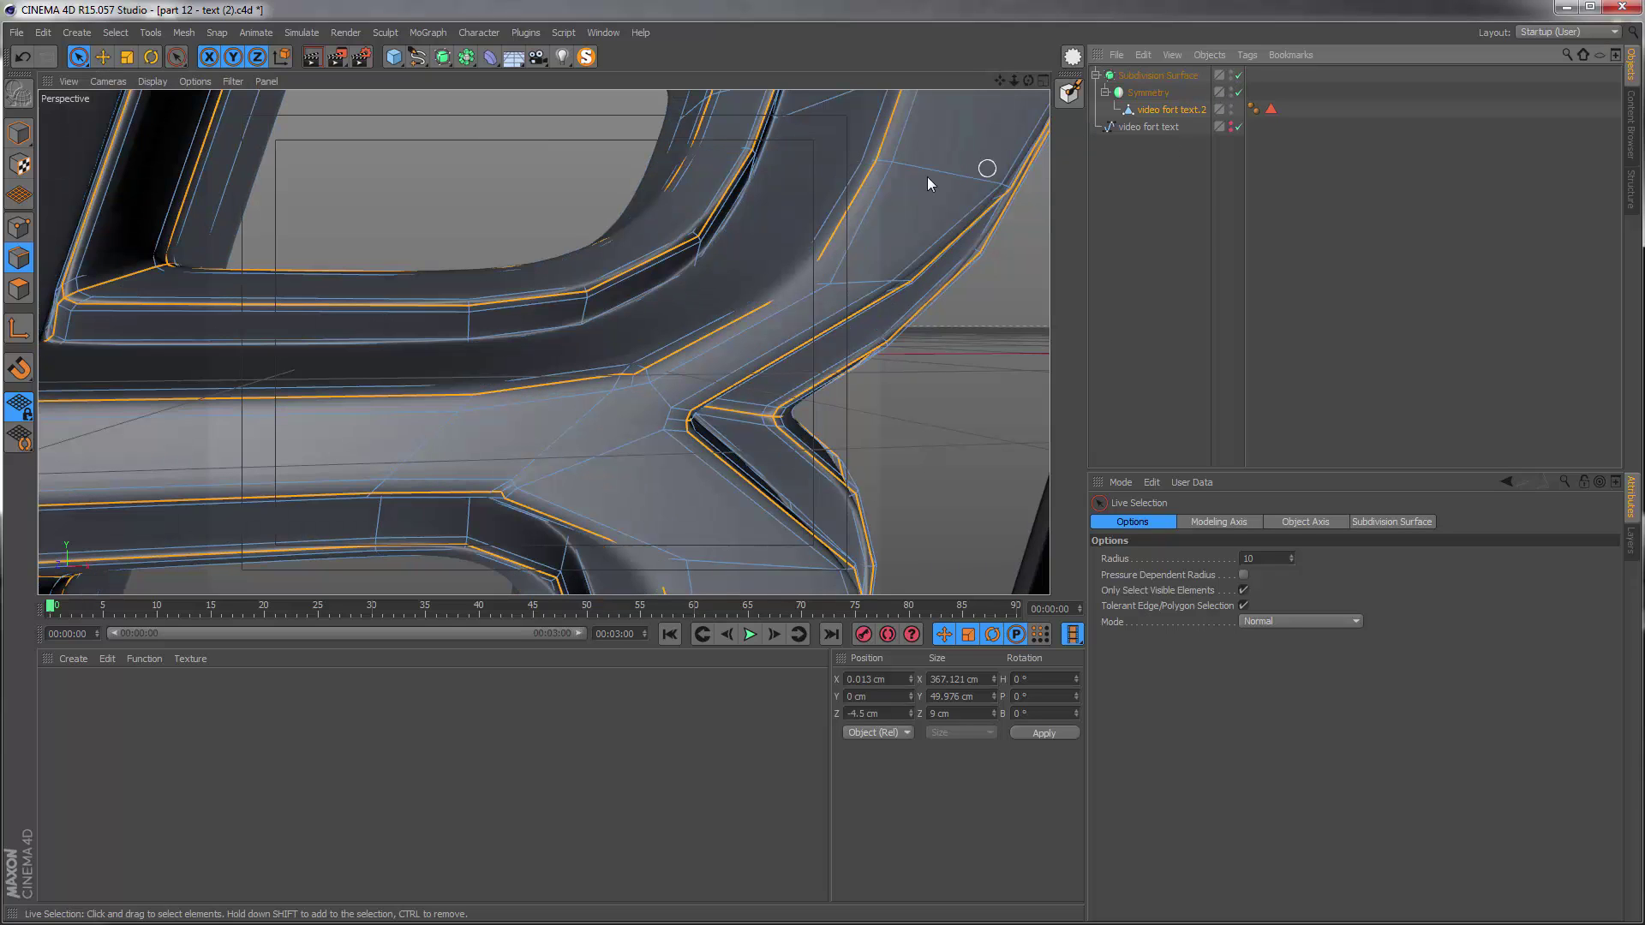
{"action": "key", "text": "n"}
{"action": "key", "text": "a"}
{"action": "left_click", "coordinate": [18, 132]}
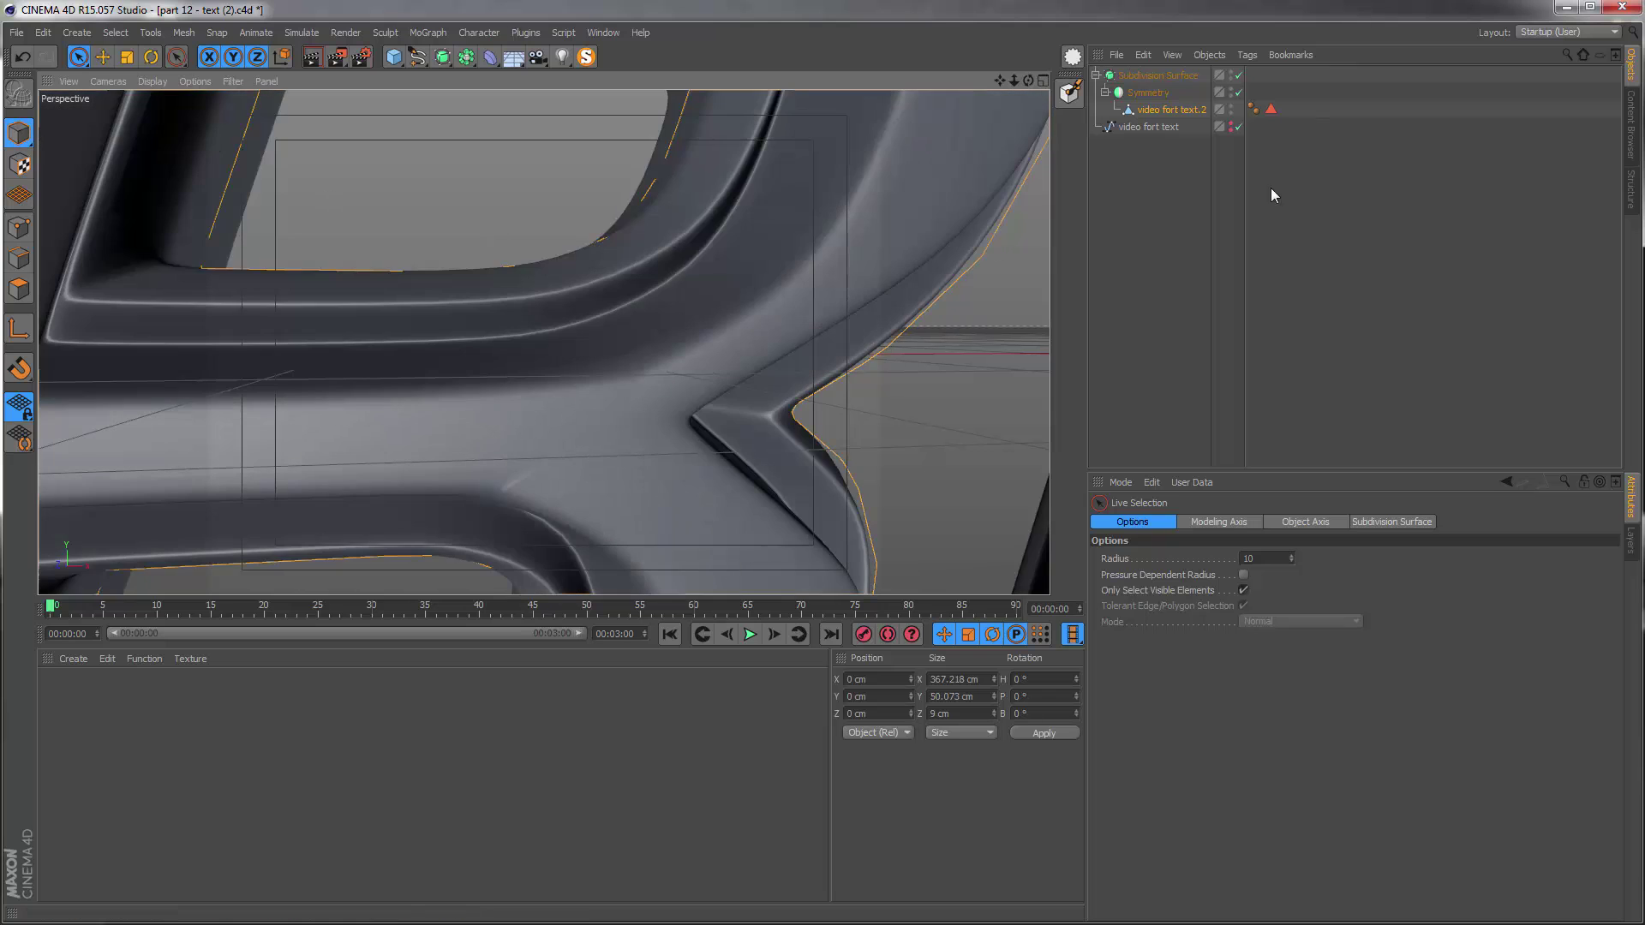
{"action": "left_click", "coordinate": [1264, 233]}
{"action": "left_click_drag", "start_coordinate": [819, 290], "coordinate": [754, 360], "text": "alt"}
{"action": "left_click_drag", "start_coordinate": [573, 459], "coordinate": [694, 496], "text": "alt"}
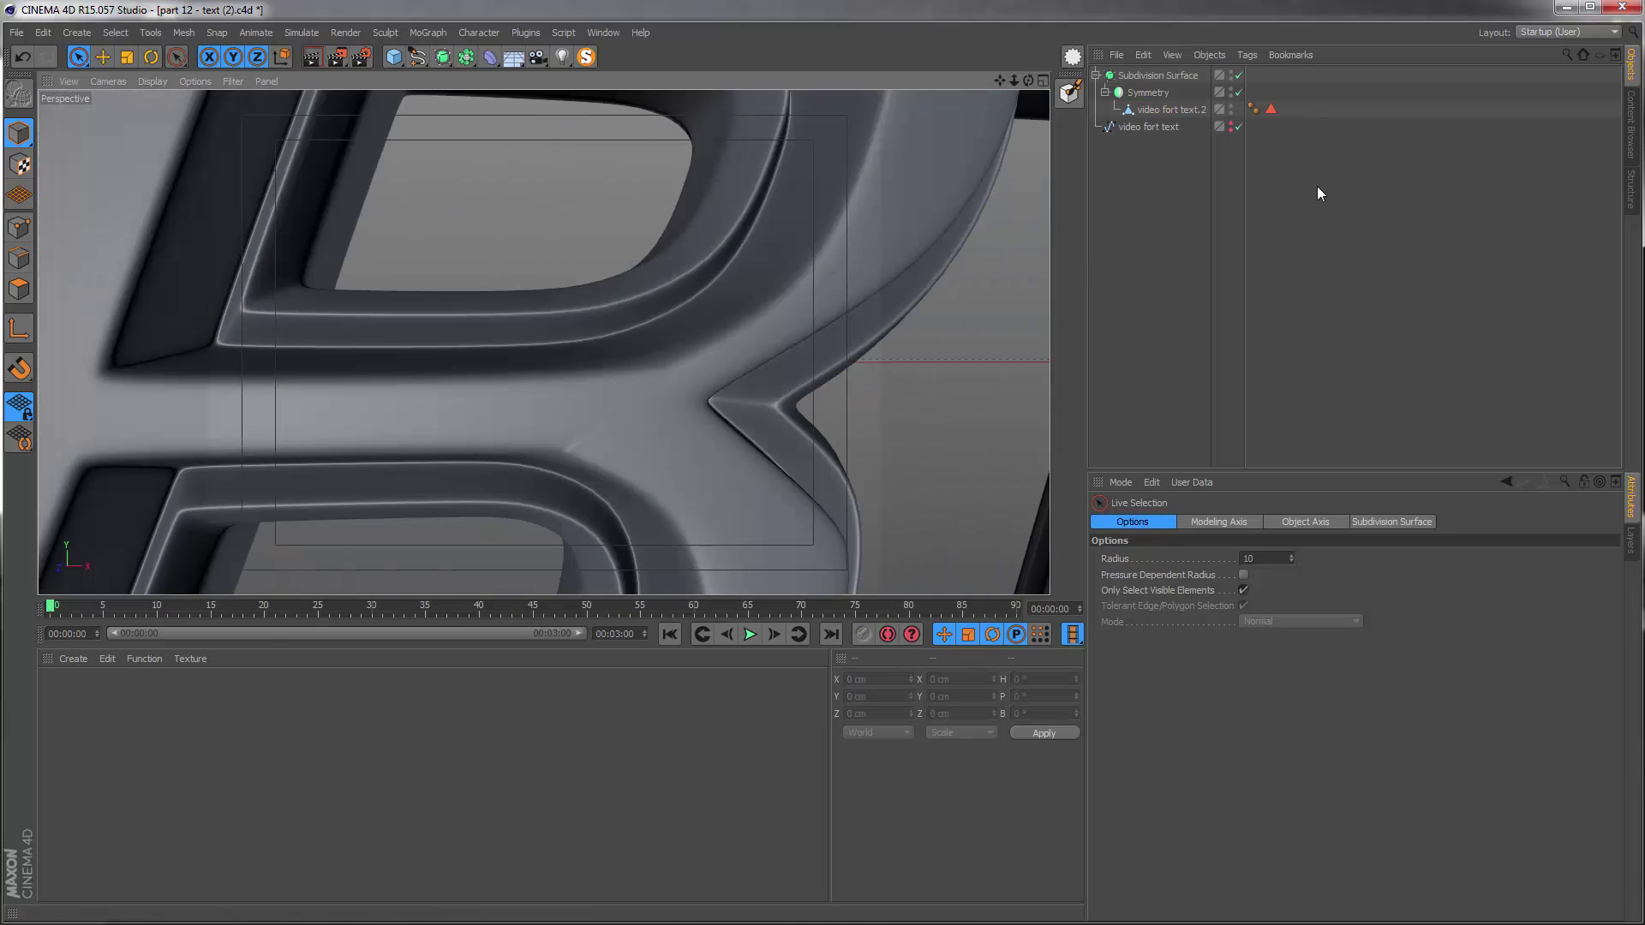
{"action": "mouse_move", "coordinate": [515, 396]}
{"action": "left_mouse_down", "text": "alt"}
{"action": "mouse_move", "coordinate": [545, 437]}
{"action": "mouse_move", "coordinate": [624, 449]}
{"action": "mouse_move", "coordinate": [611, 419]}
{"action": "mouse_move", "coordinate": [619, 432]}
{"action": "left_mouse_up", "text": "alt"}
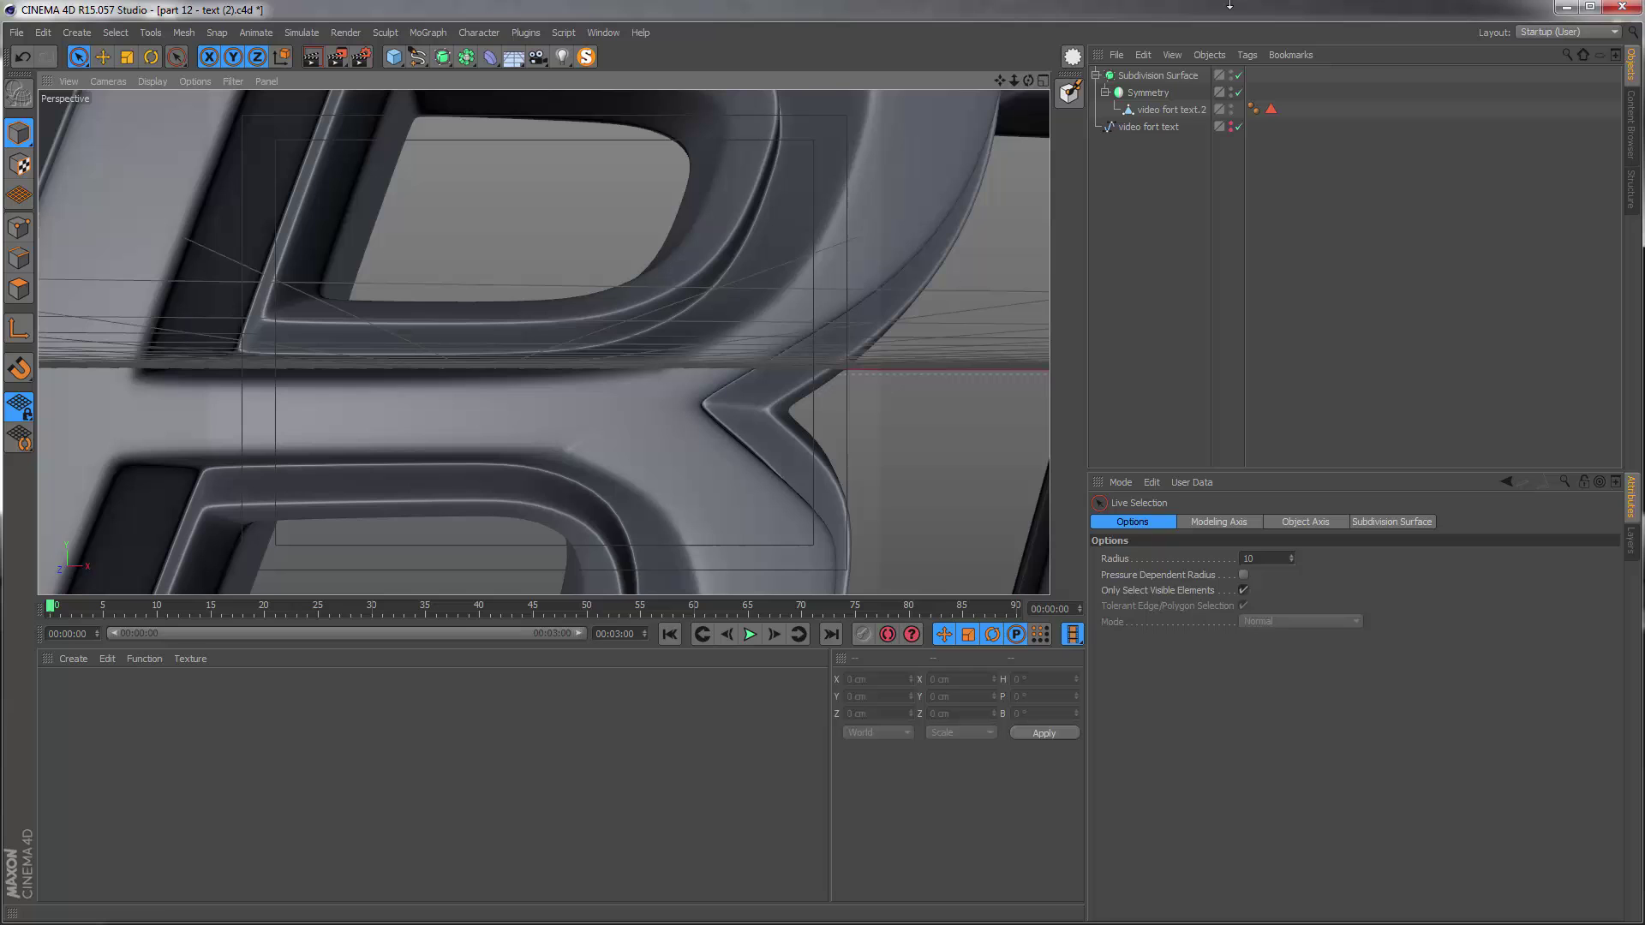
- Disable Symmetry and Subdivision Surface, and switch video fort text.2 to point mode
{"action": "left_click", "coordinate": [1239, 92]}
{"action": "left_click", "coordinate": [1240, 75]}
{"action": "left_click", "coordinate": [1171, 109]}
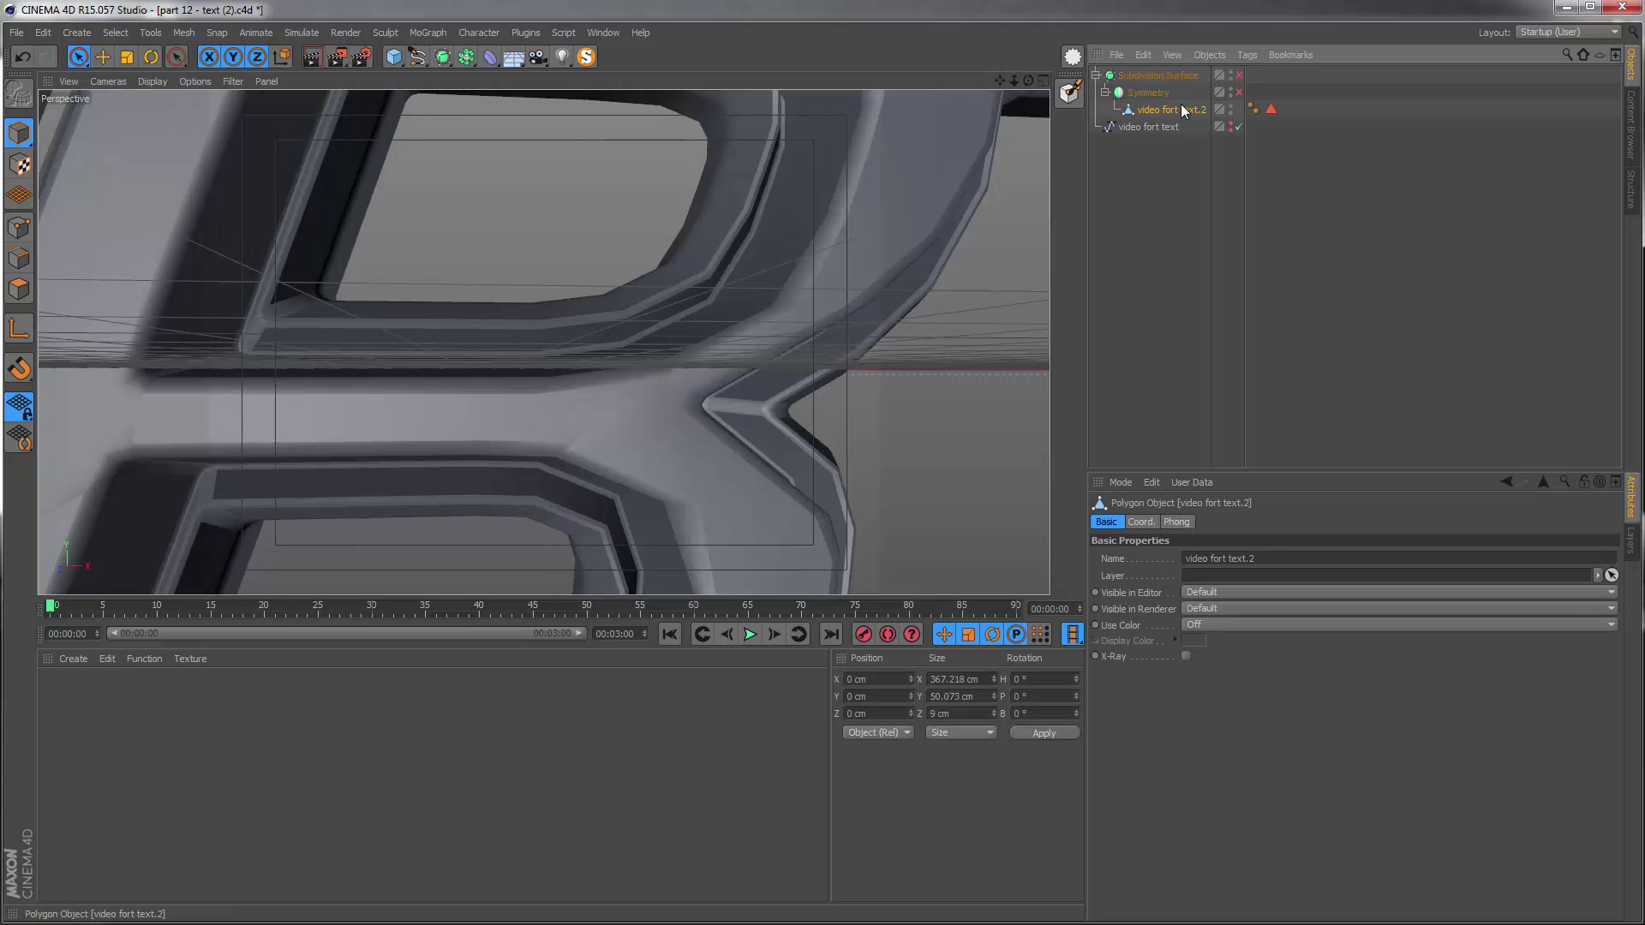
{"action": "left_click", "coordinate": [18, 227]}
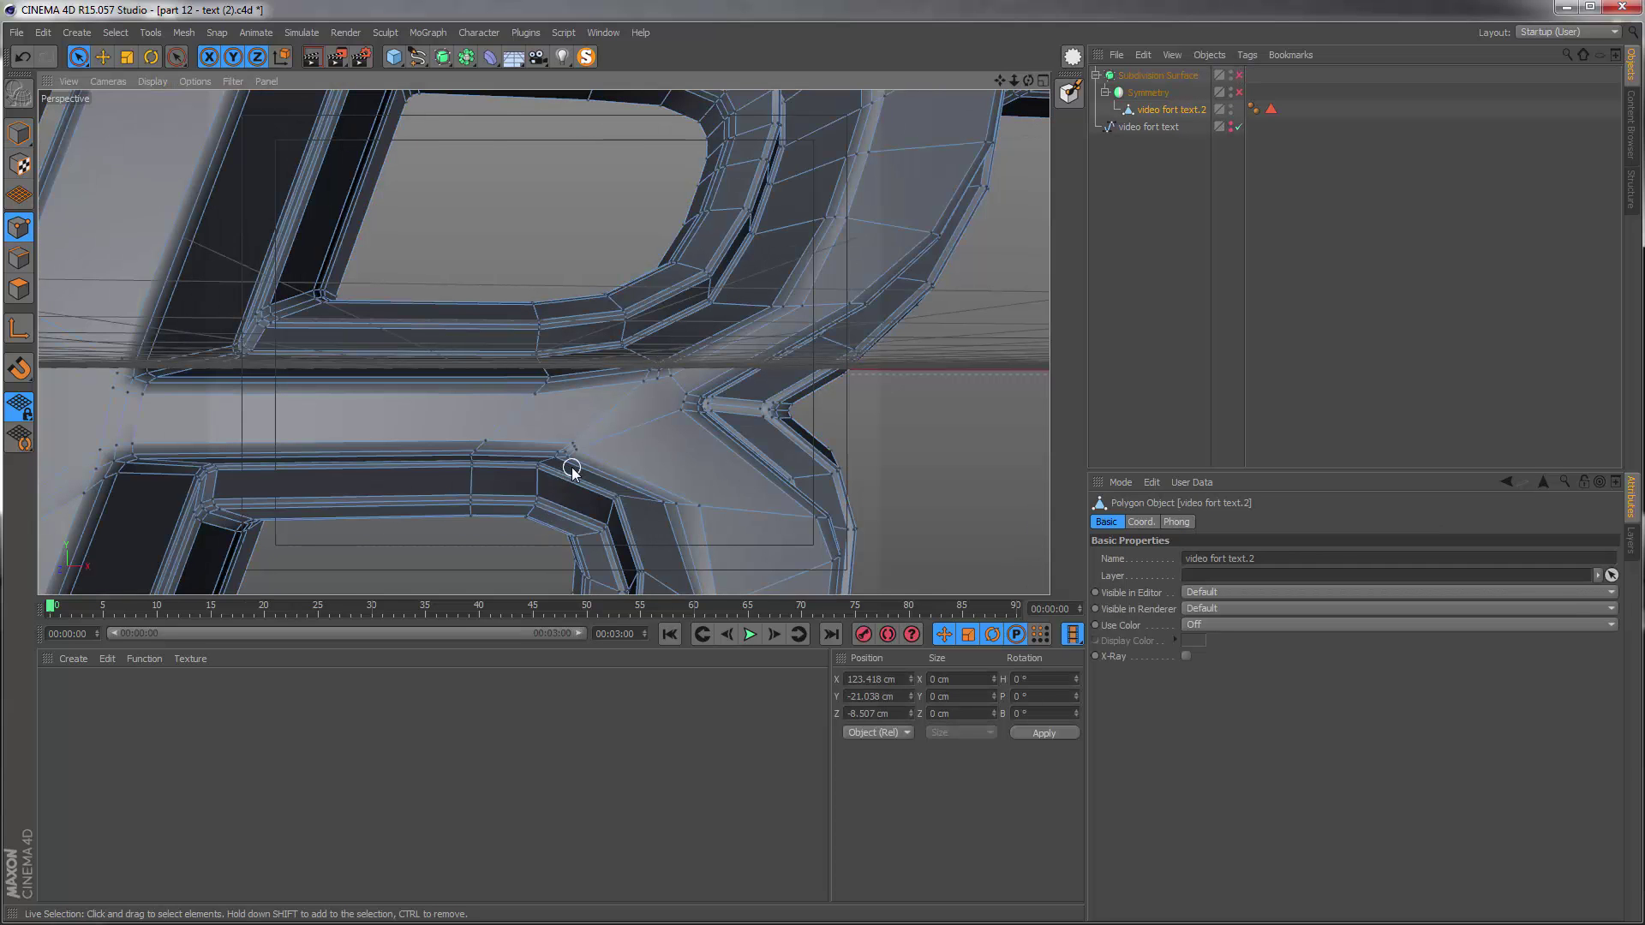
- Weld the clustered extra points at the R's lower inner corner into the corner point
{"action": "right_click_drag", "start_coordinate": [566, 452], "coordinate": [676, 390], "text": "alt"}
{"action": "left_click_drag", "start_coordinate": [549, 474], "coordinate": [612, 351], "text": "alt"}
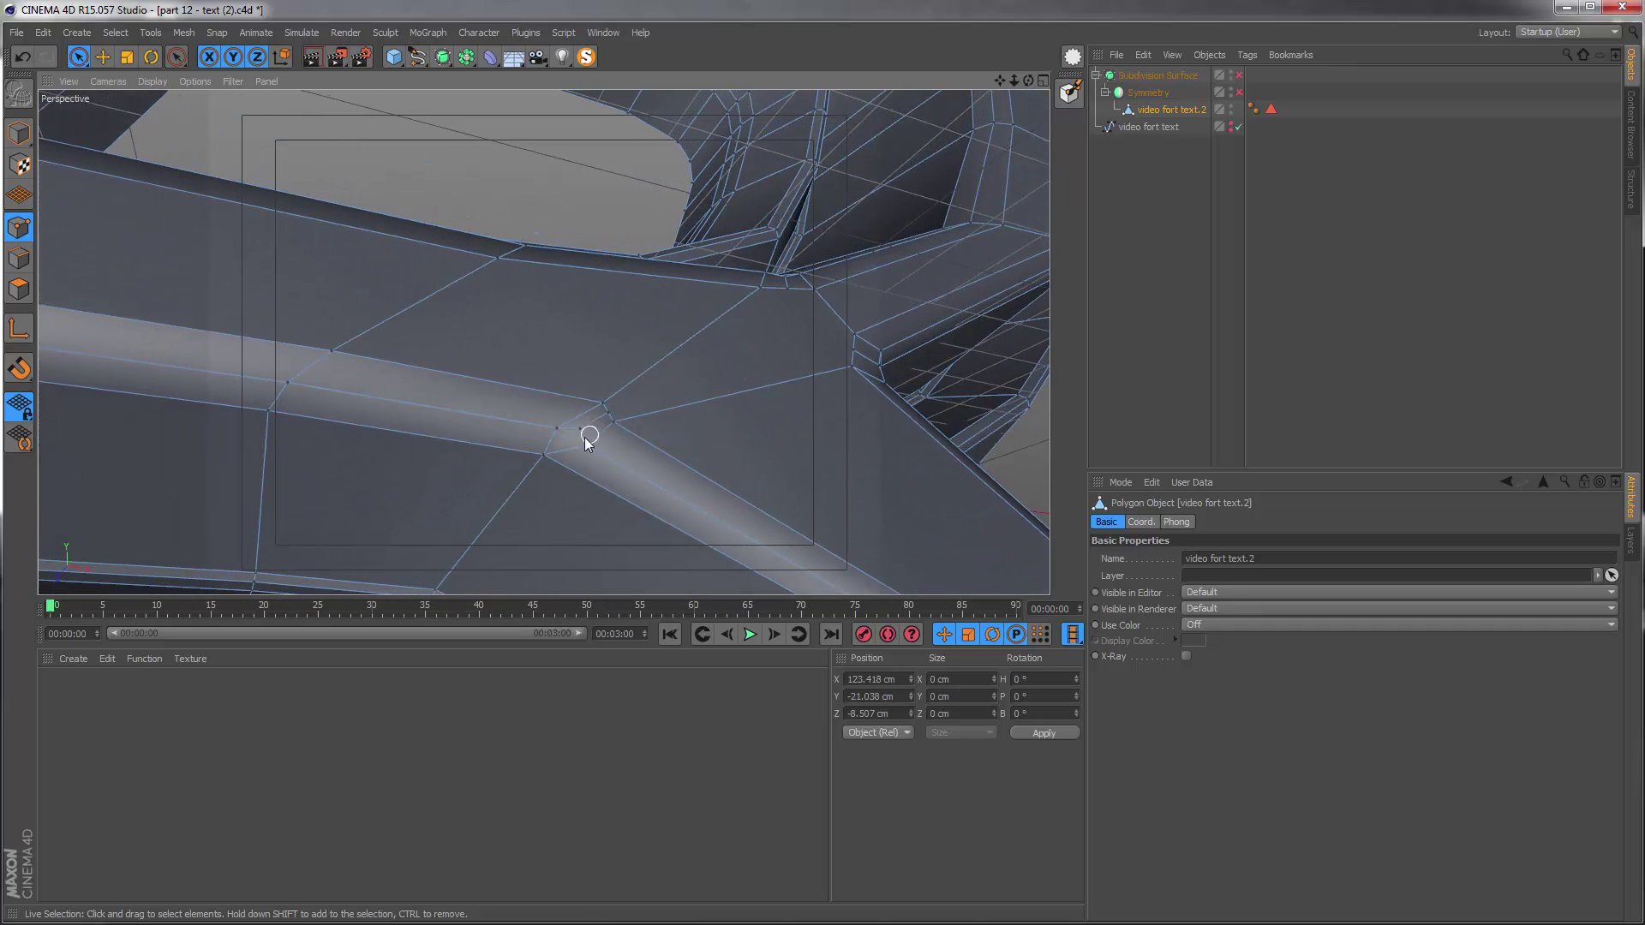
{"action": "mouse_move", "coordinate": [565, 440]}
{"action": "left_mouse_down", "text": "alt"}
{"action": "mouse_move", "coordinate": [578, 424]}
{"action": "mouse_move", "coordinate": [548, 443]}
{"action": "left_mouse_up", "text": "alt"}
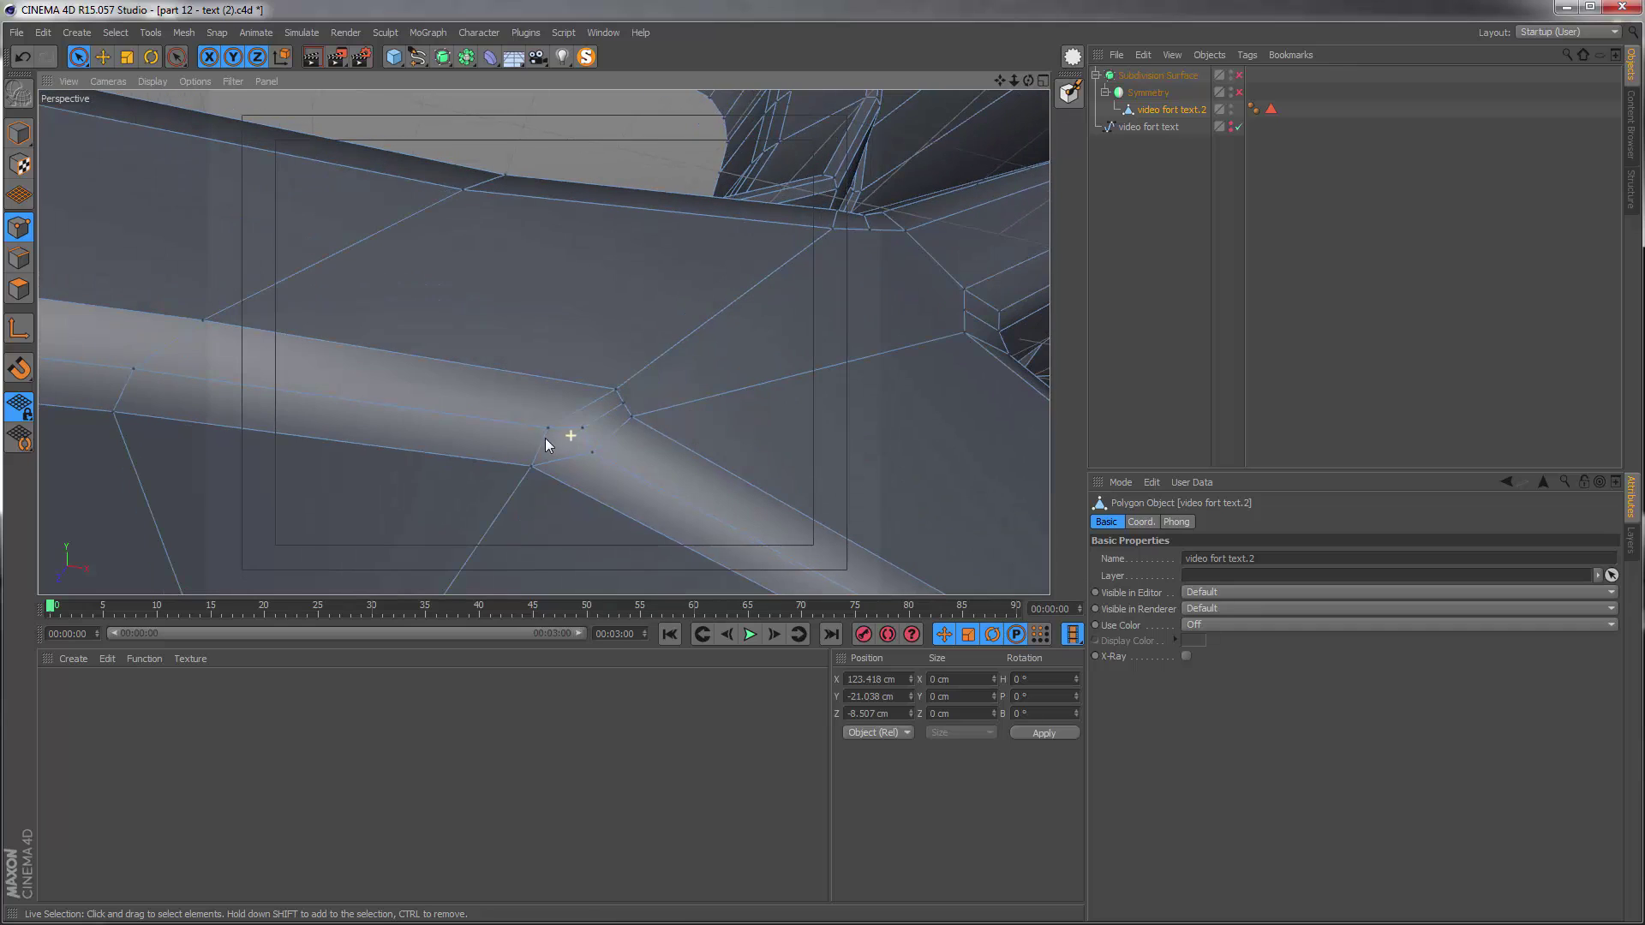
{"action": "right_click", "coordinate": [588, 433]}
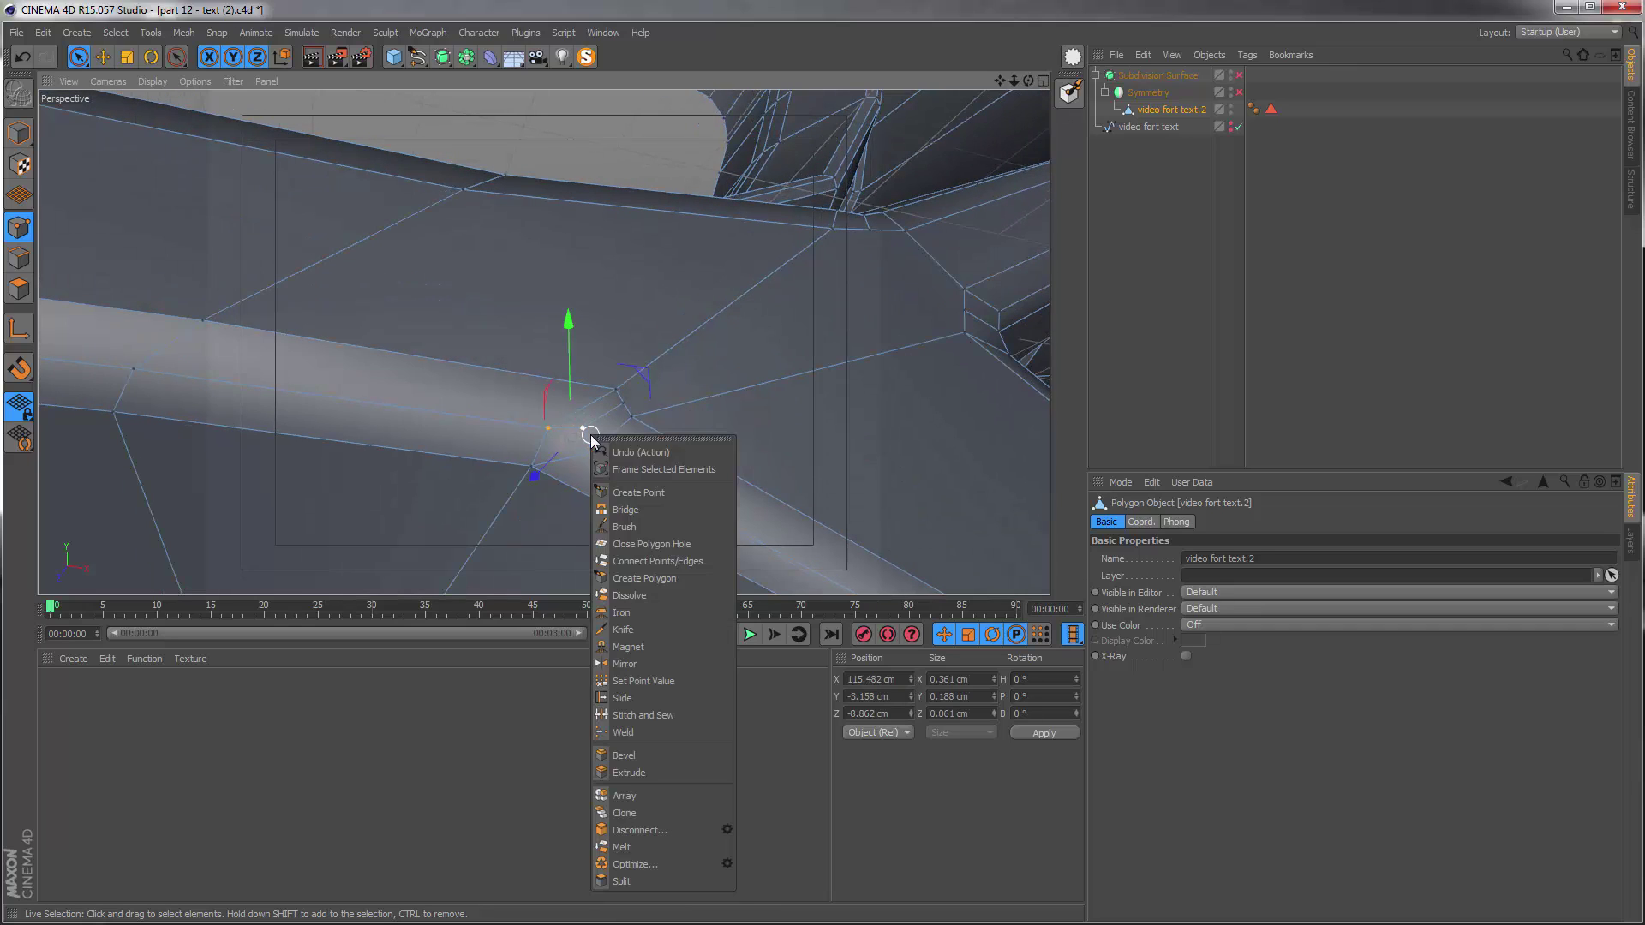
{"action": "left_click", "coordinate": [622, 732]}
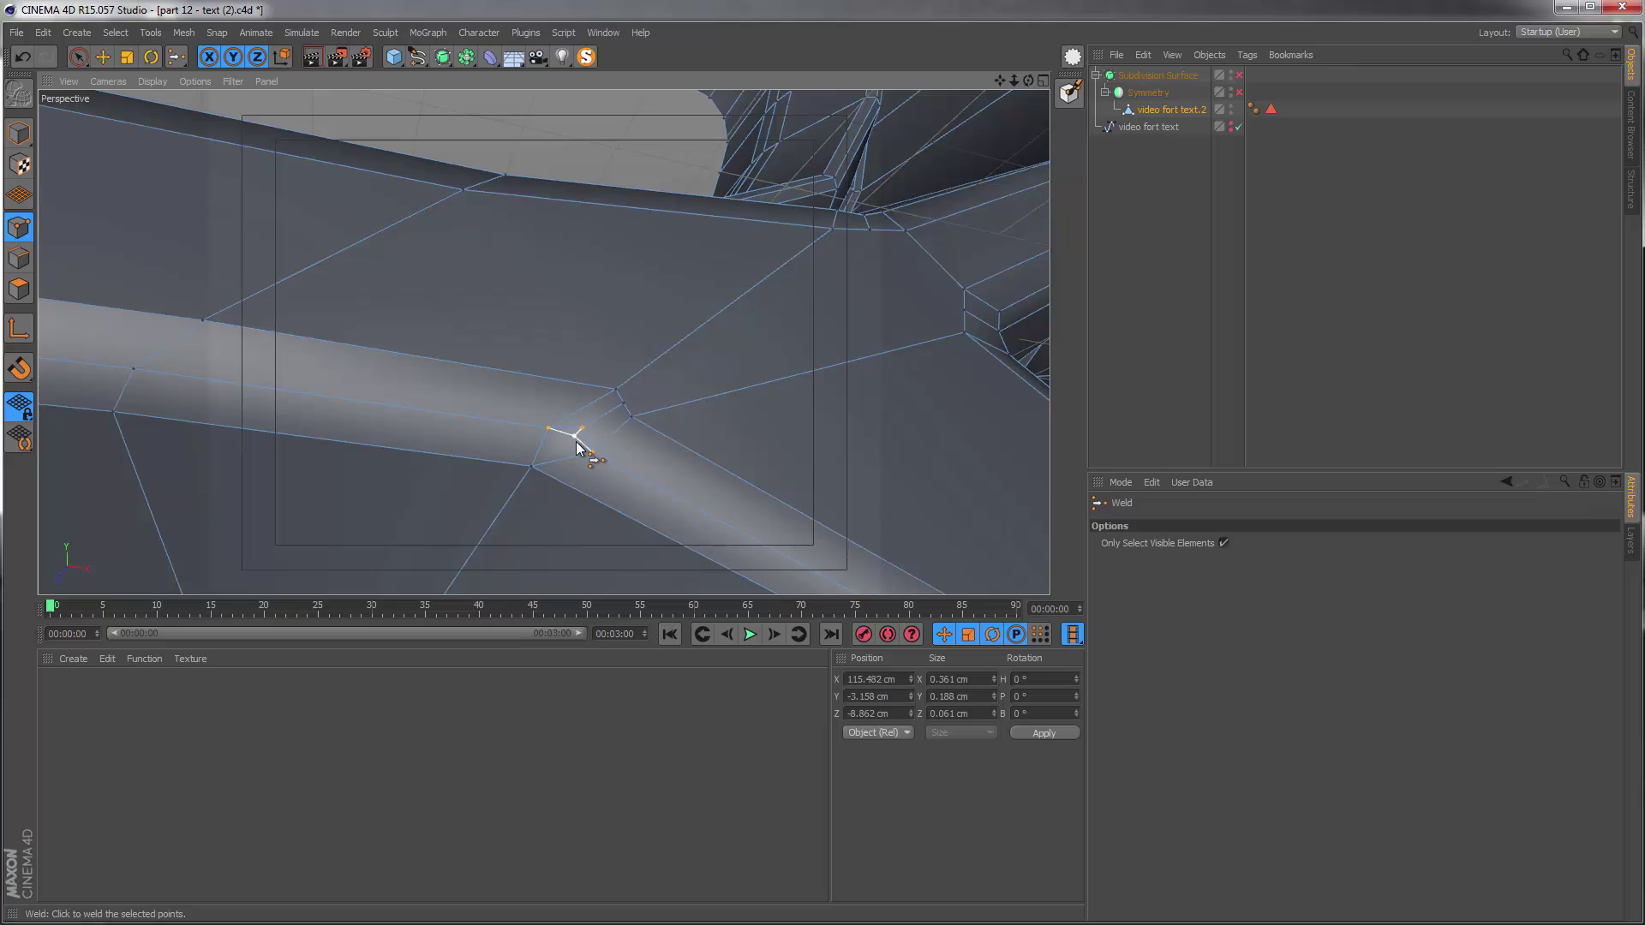
{"action": "left_click", "coordinate": [576, 445]}
{"action": "left_click_drag", "start_coordinate": [576, 444], "coordinate": [521, 456], "text": "alt"}
{"action": "key", "text": "space"}
{"action": "key", "text": "space"}
{"action": "left_click", "coordinate": [554, 430]}
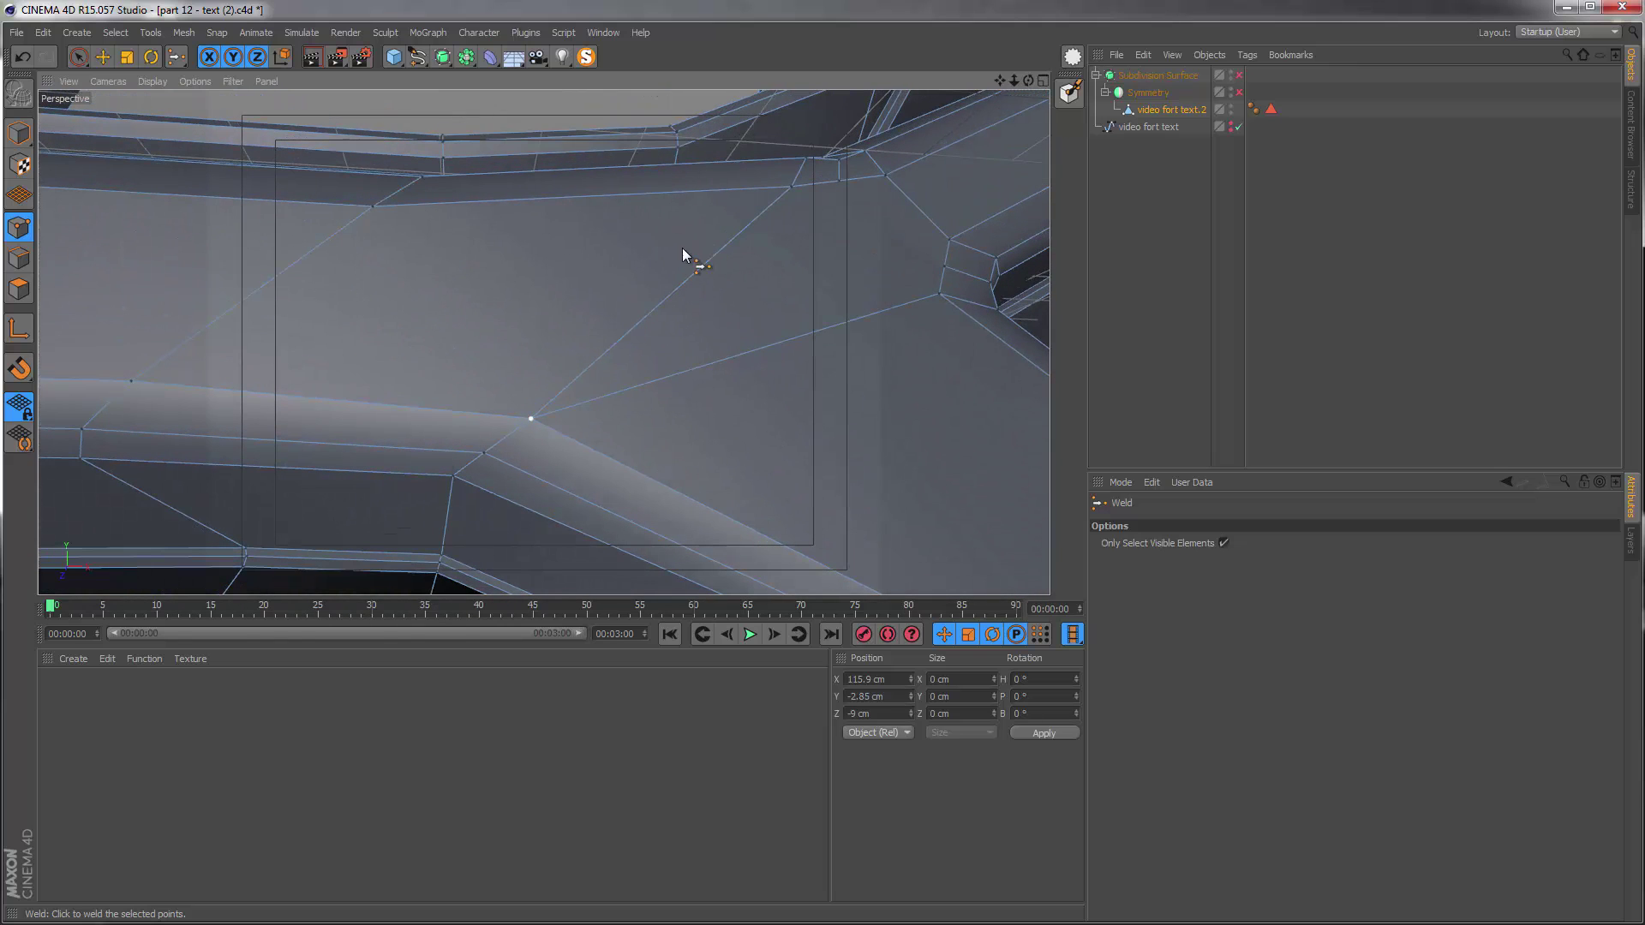
- Weld the clustered points along the upper edge of the R's junction into a single point
{"action": "left_click_drag", "start_coordinate": [745, 198], "coordinate": [661, 286], "text": "alt"}
{"action": "key", "text": "space"}
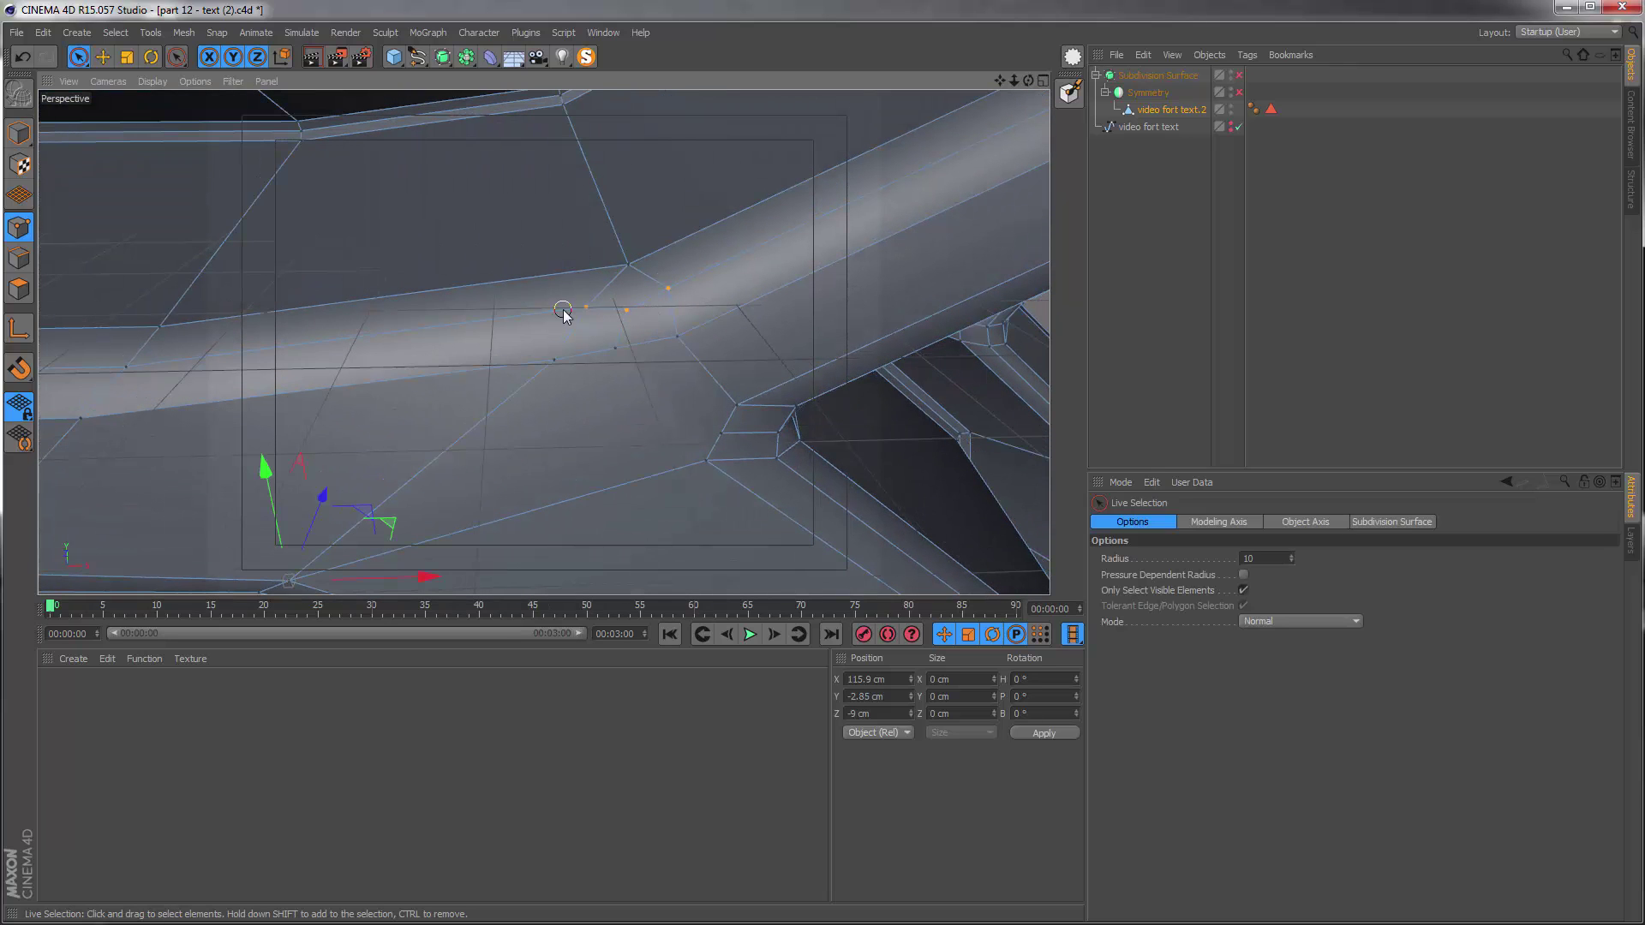
{"action": "key", "text": "space"}
{"action": "left_click", "coordinate": [628, 311]}
{"action": "mouse_move", "coordinate": [628, 316]}
{"action": "left_mouse_down", "text": "alt"}
{"action": "mouse_move", "coordinate": [695, 344]}
{"action": "mouse_move", "coordinate": [573, 340]}
{"action": "mouse_move", "coordinate": [604, 337]}
{"action": "left_mouse_up", "text": "alt"}
{"action": "key", "text": "space"}
{"action": "key", "text": "space"}
{"action": "left_click", "coordinate": [617, 349]}
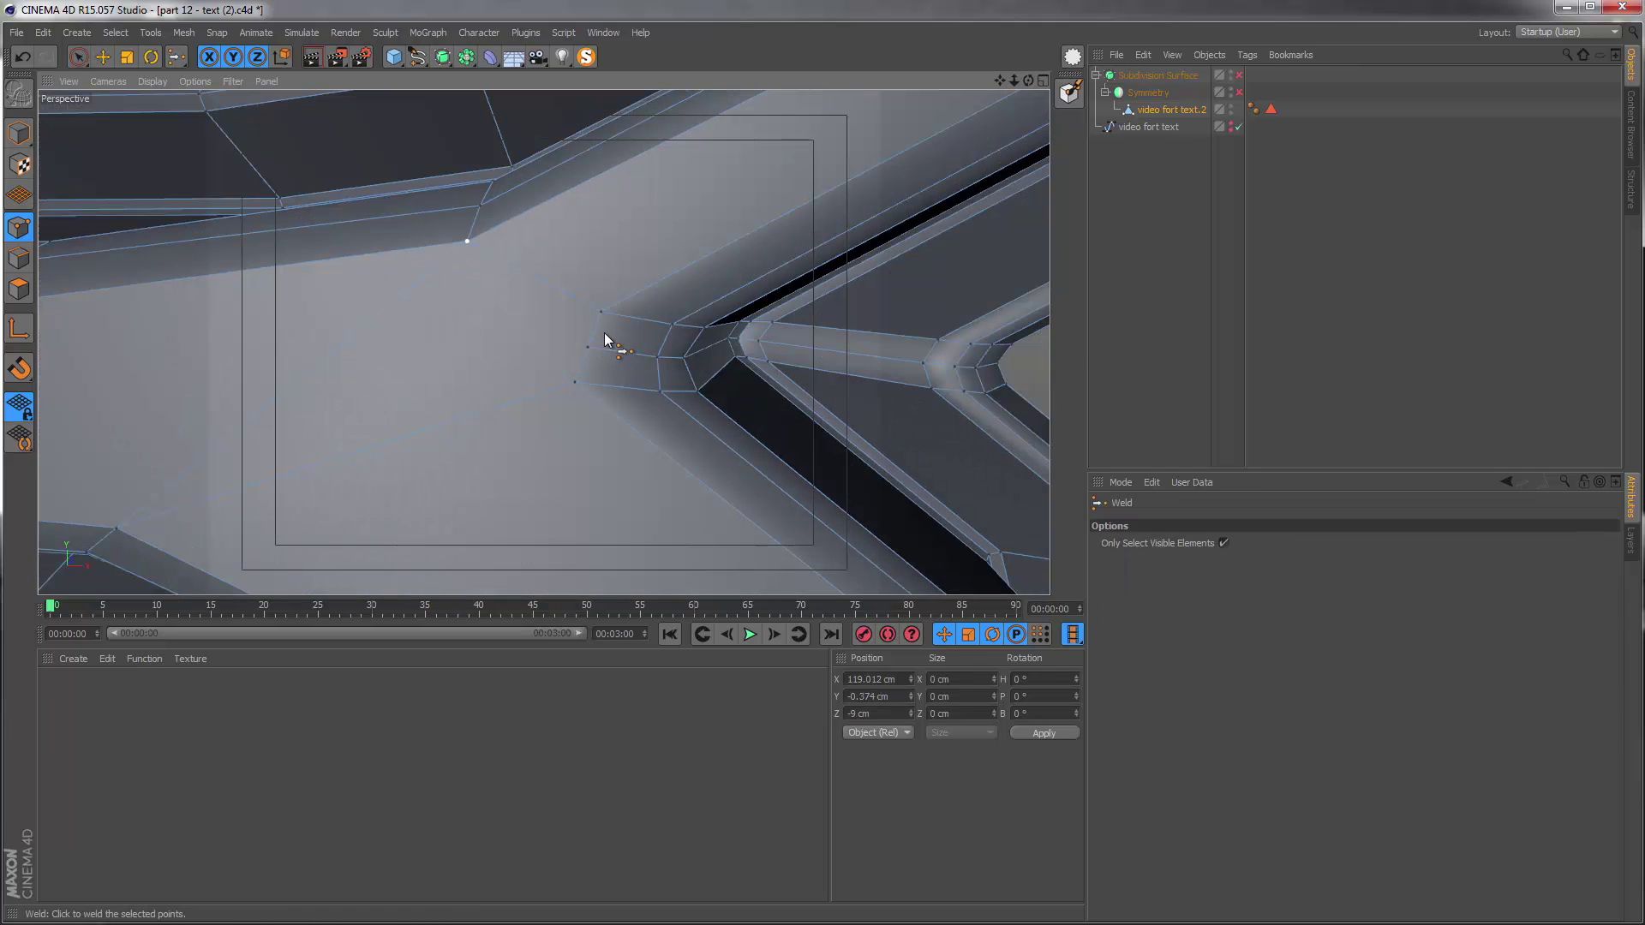
- Return to edge mode with the bevel edges selected and turn off the Subdivision Surface
{"action": "right_click_drag", "start_coordinate": [604, 332], "coordinate": [481, 354], "text": "alt"}
{"action": "left_click_drag", "start_coordinate": [481, 354], "coordinate": [558, 348], "text": "alt"}
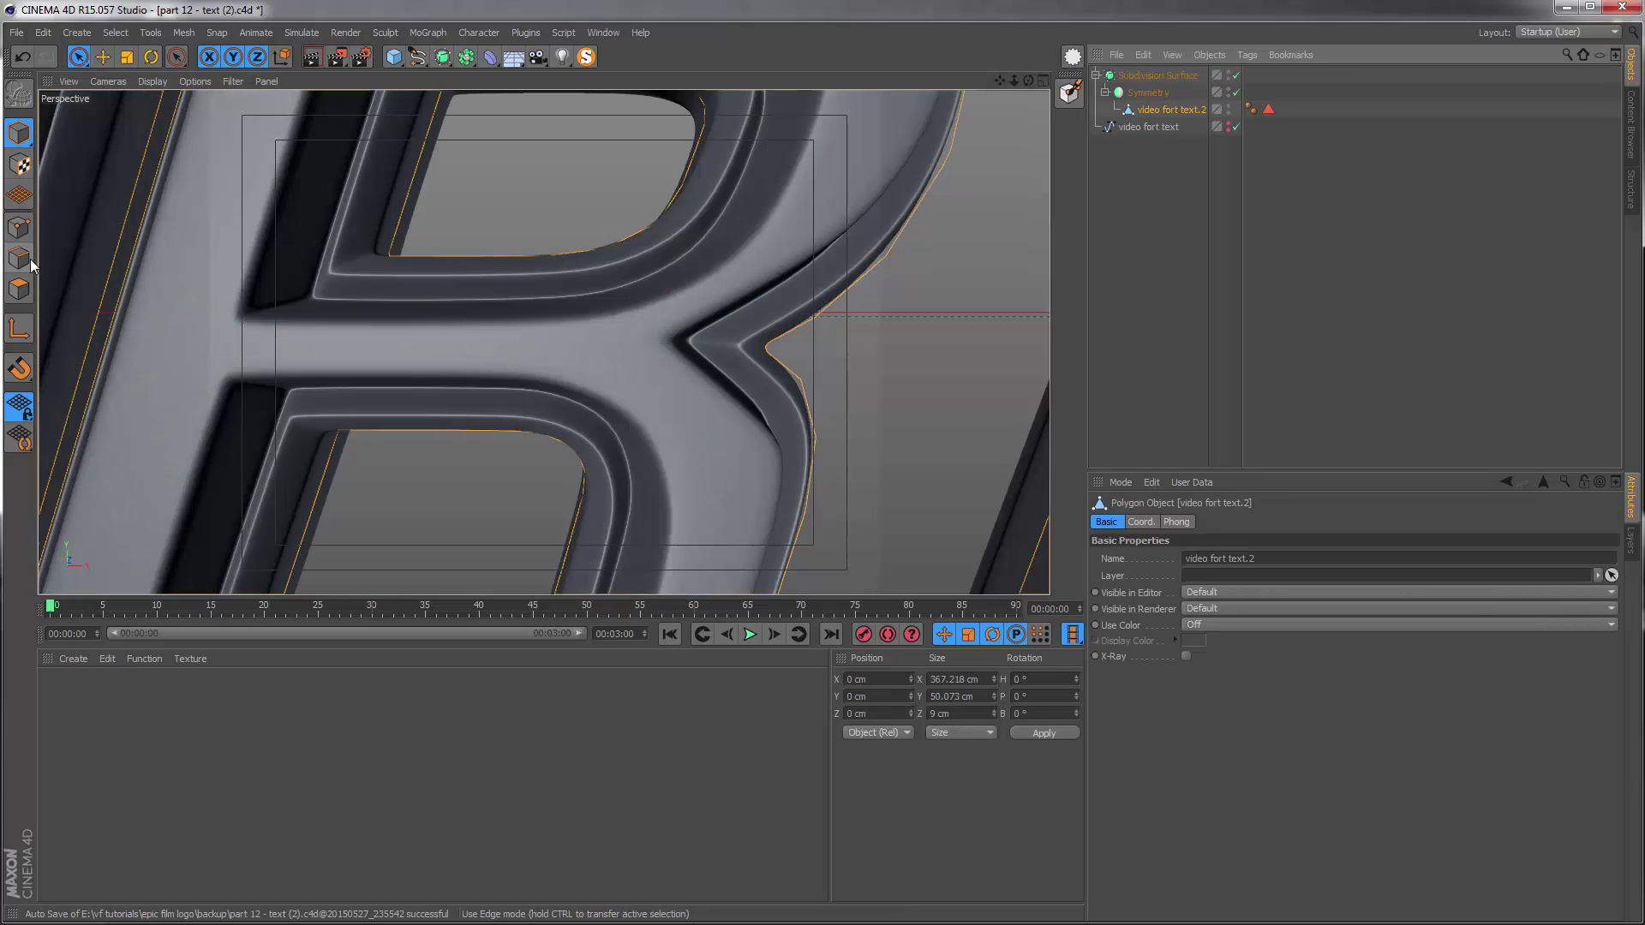
{"action": "left_click", "coordinate": [26, 257]}
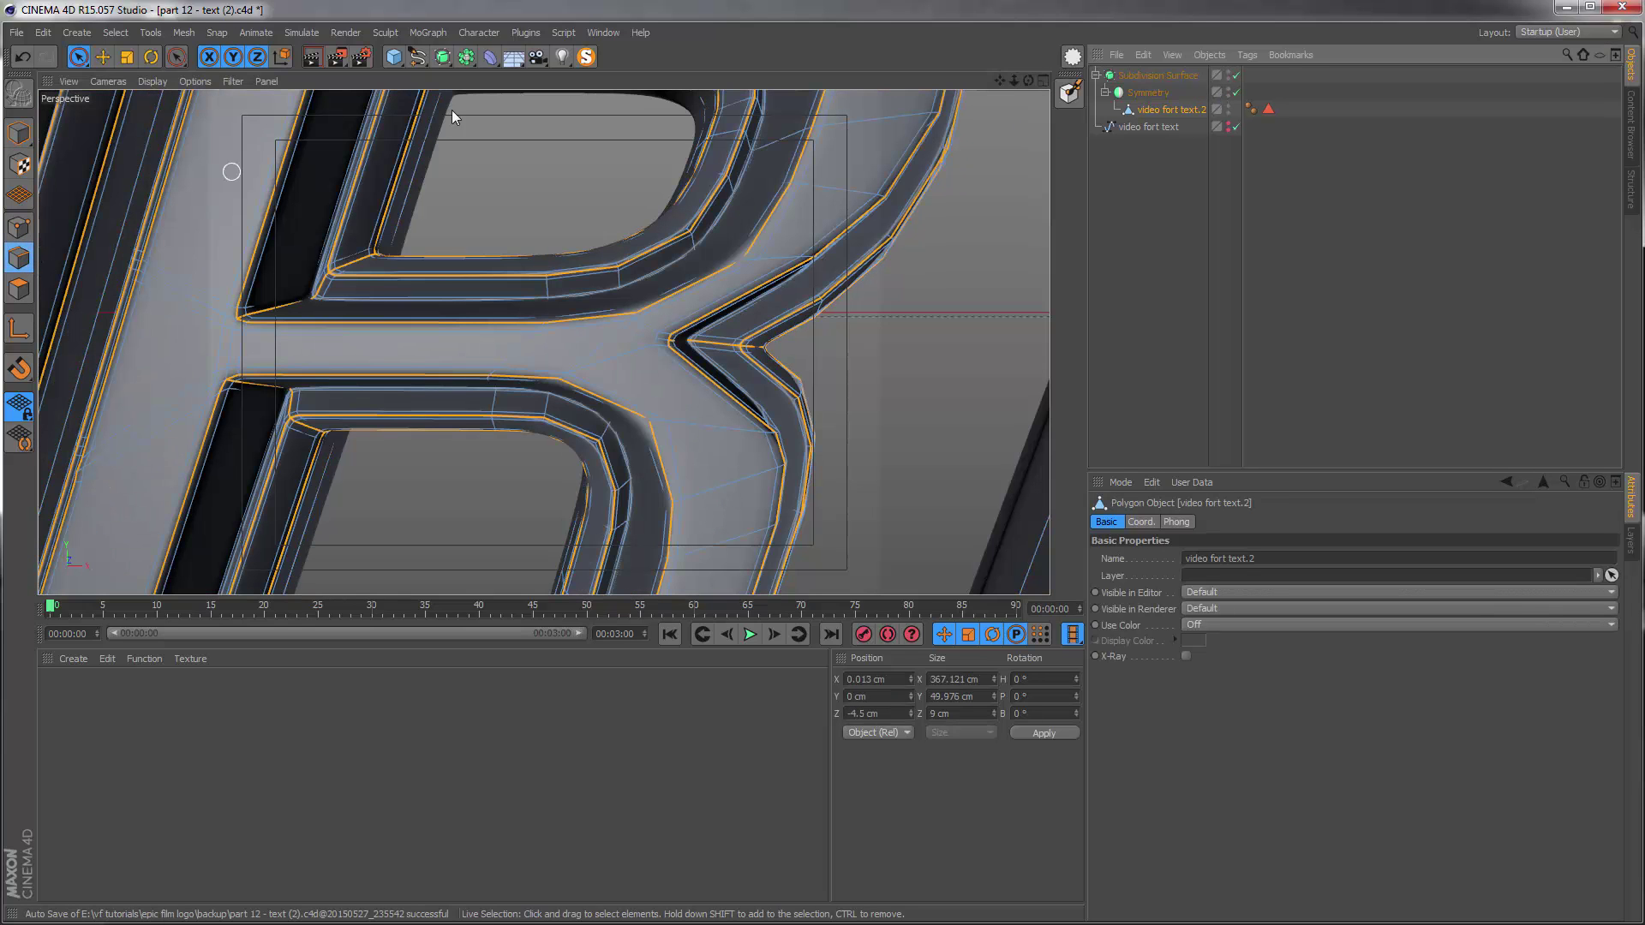
{"action": "key", "text": "q"}
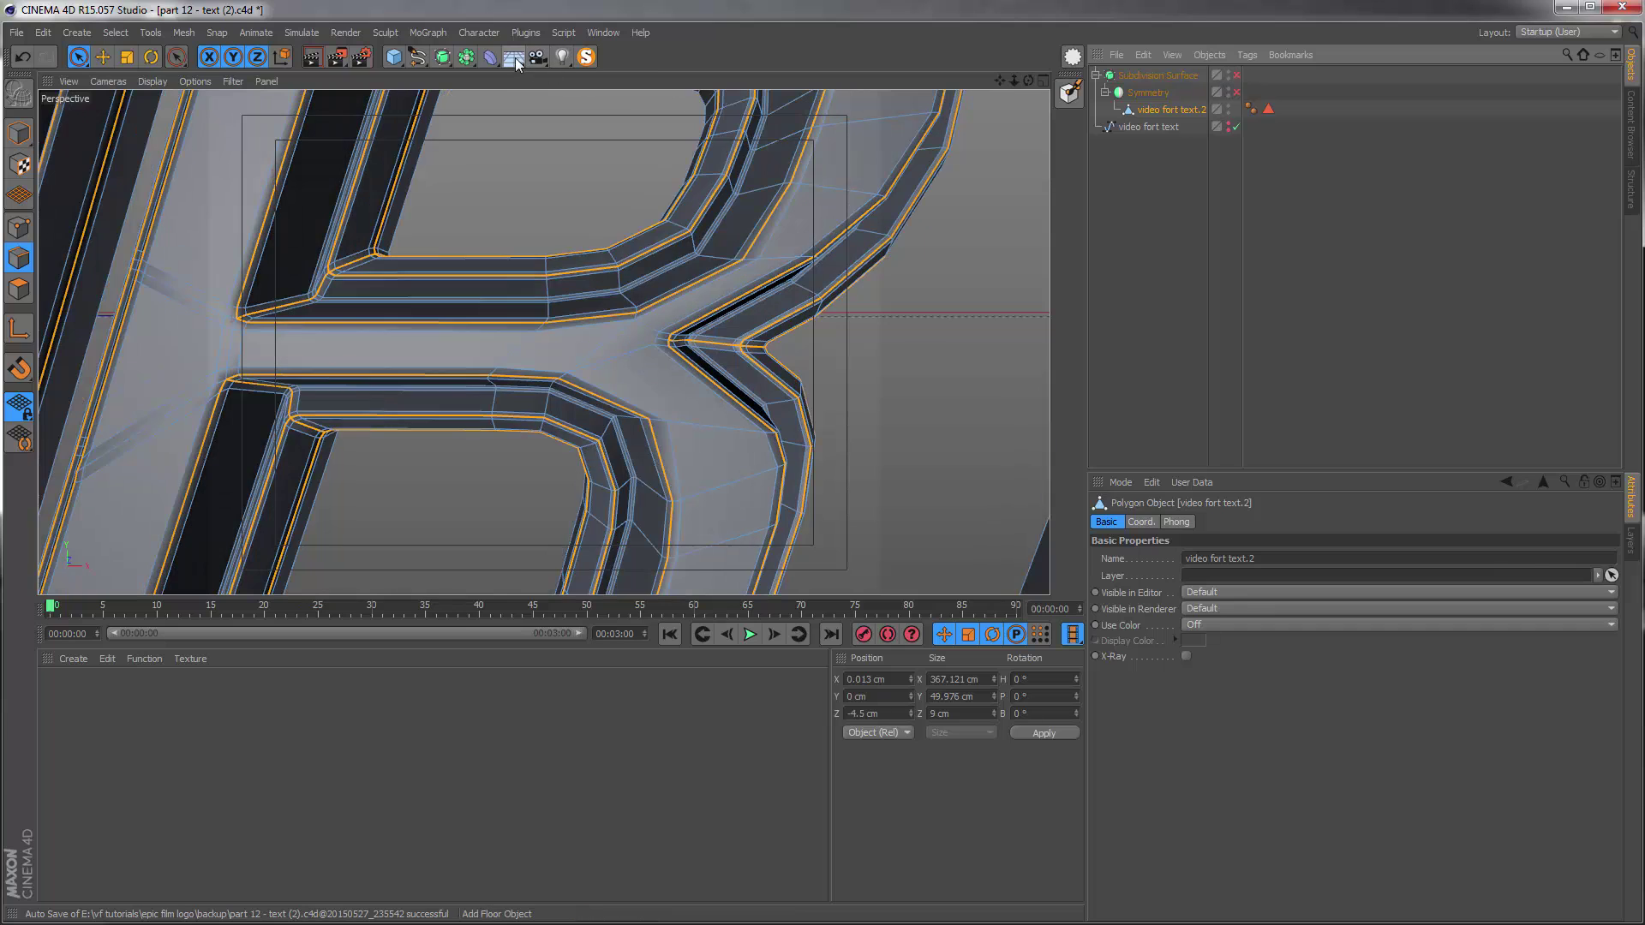
- Create a vertex map by painting a stroke at the R's notch with the Paint Tool
{"action": "left_click", "coordinate": [470, 32]}
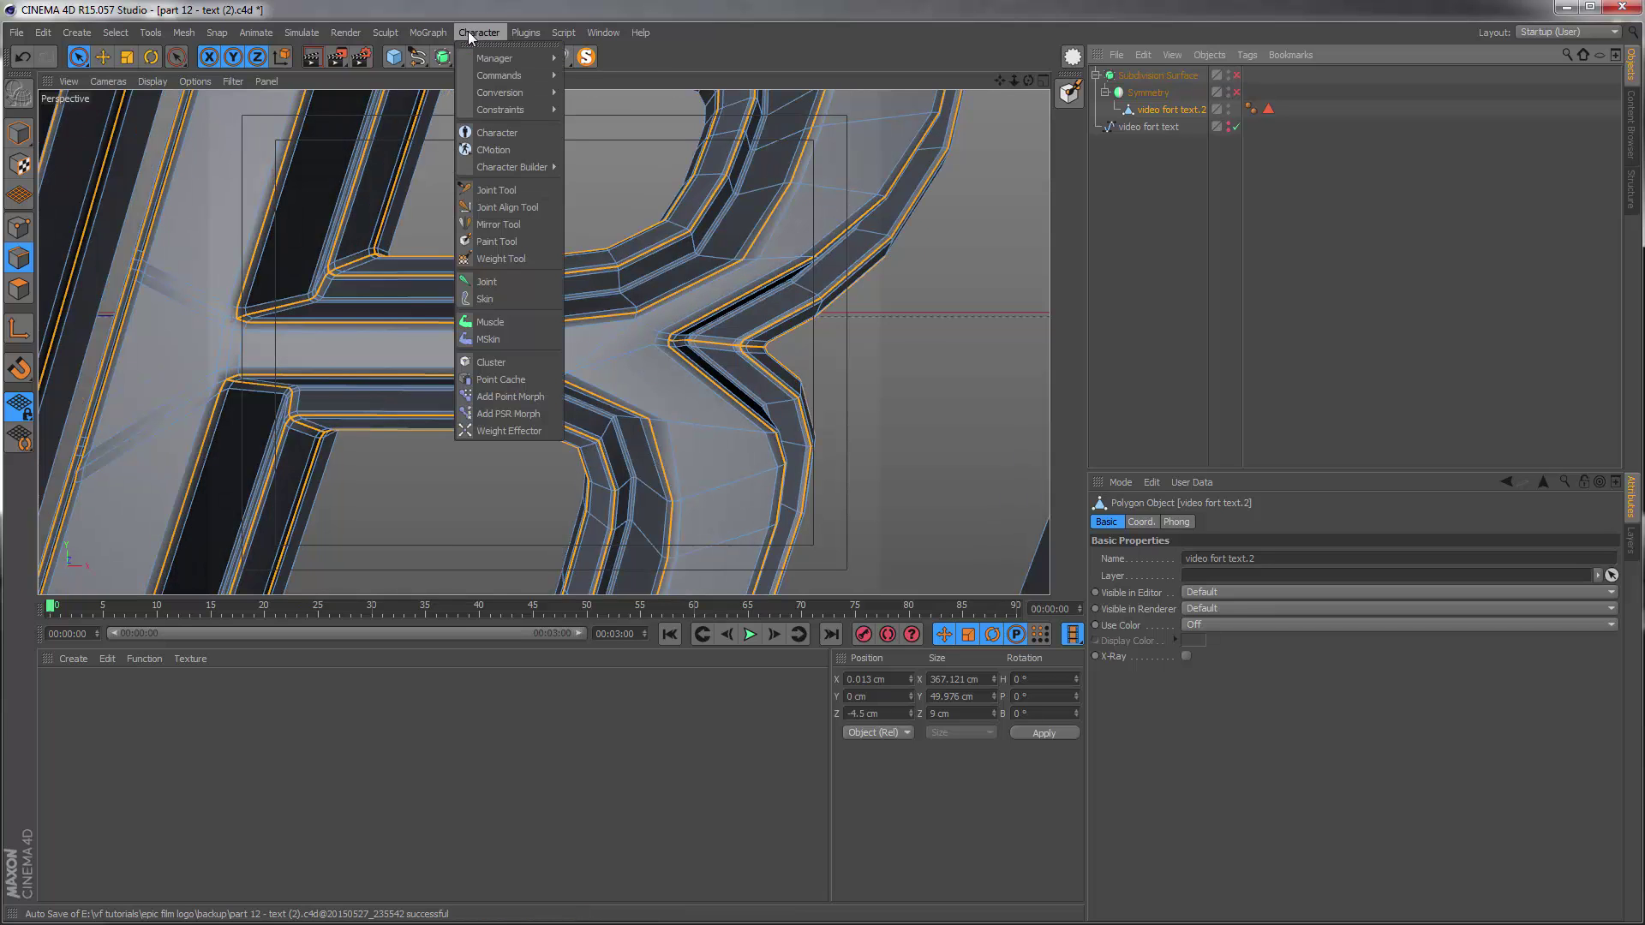
{"action": "left_click", "coordinate": [501, 238]}
{"action": "right_click_drag", "start_coordinate": [642, 315], "coordinate": [656, 316], "text": "alt"}
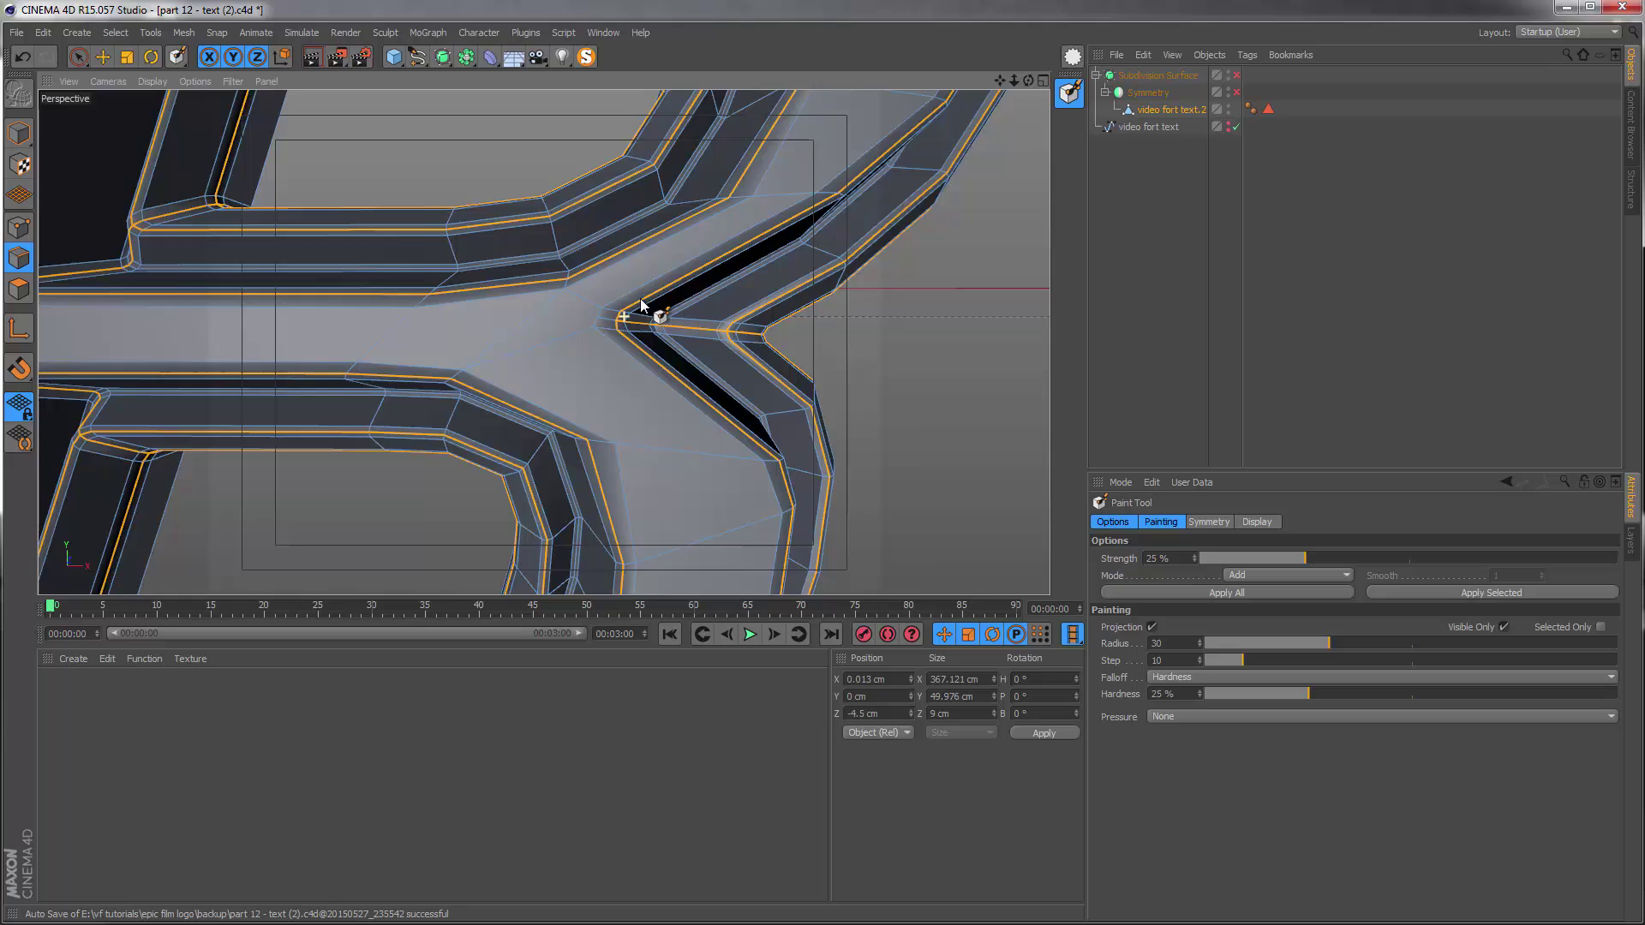
{"action": "right_click_drag", "start_coordinate": [641, 300], "coordinate": [655, 300], "text": "alt"}
{"action": "left_click_drag", "start_coordinate": [654, 300], "coordinate": [566, 274], "text": "alt"}
{"action": "left_click", "coordinate": [600, 327]}
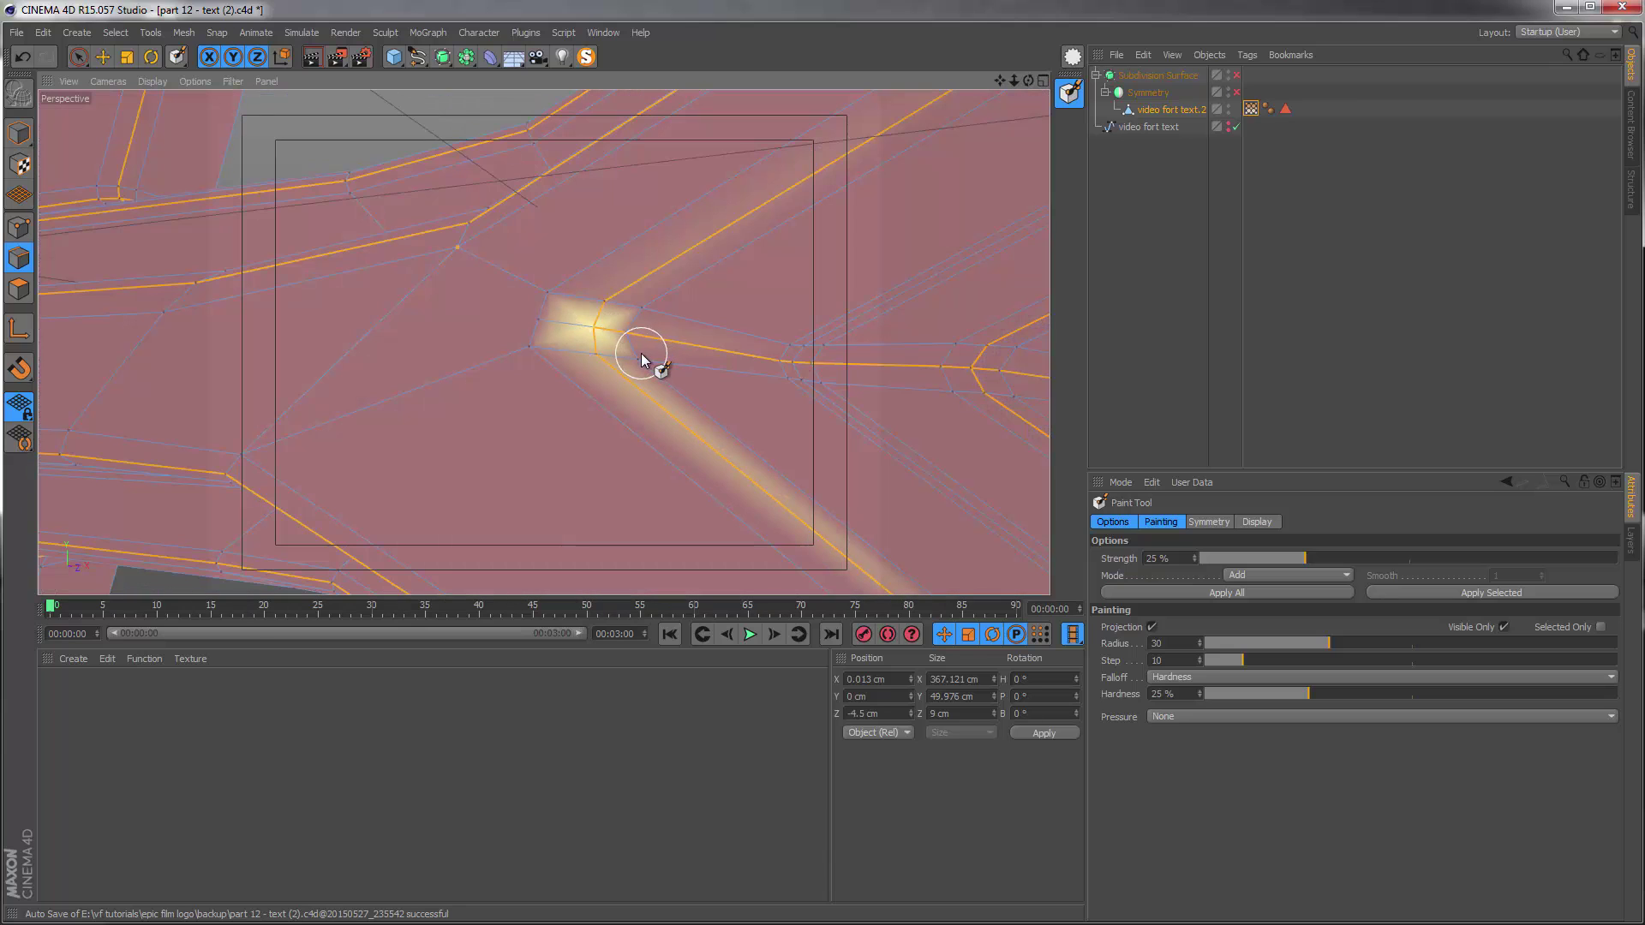
- Set the Paint Tool to Erase at 100% strength and apply it to the whole vertex map
{"action": "left_click", "coordinate": [1319, 574]}
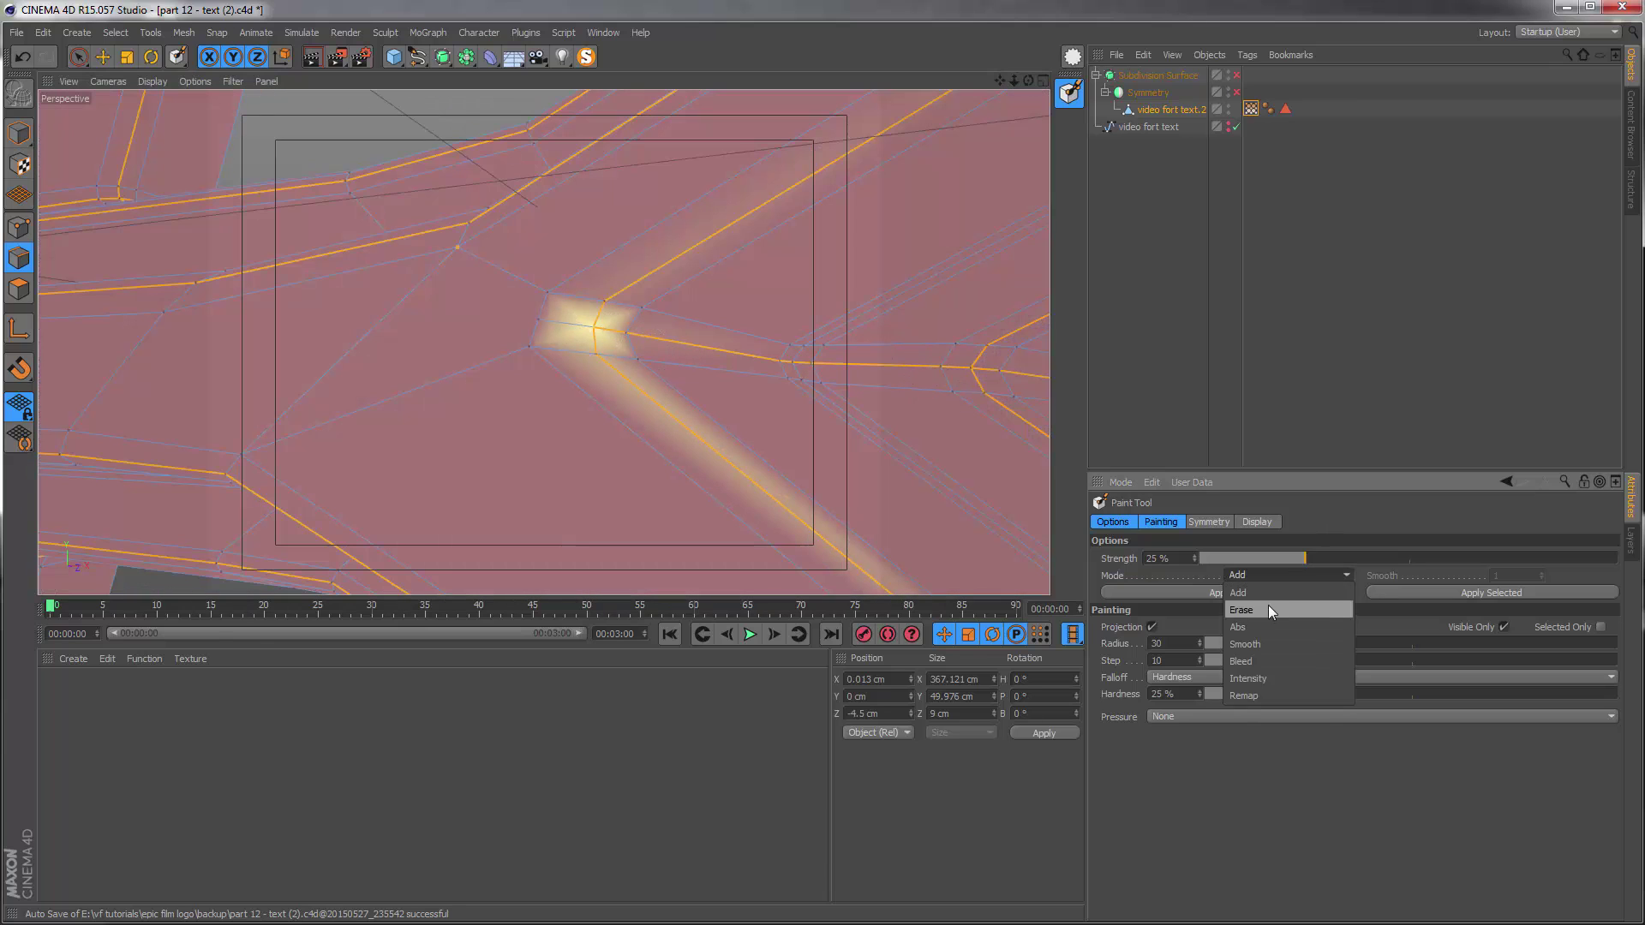
{"action": "left_click", "coordinate": [1268, 610]}
{"action": "left_click_drag", "start_coordinate": [1208, 560], "coordinate": [1642, 561]}
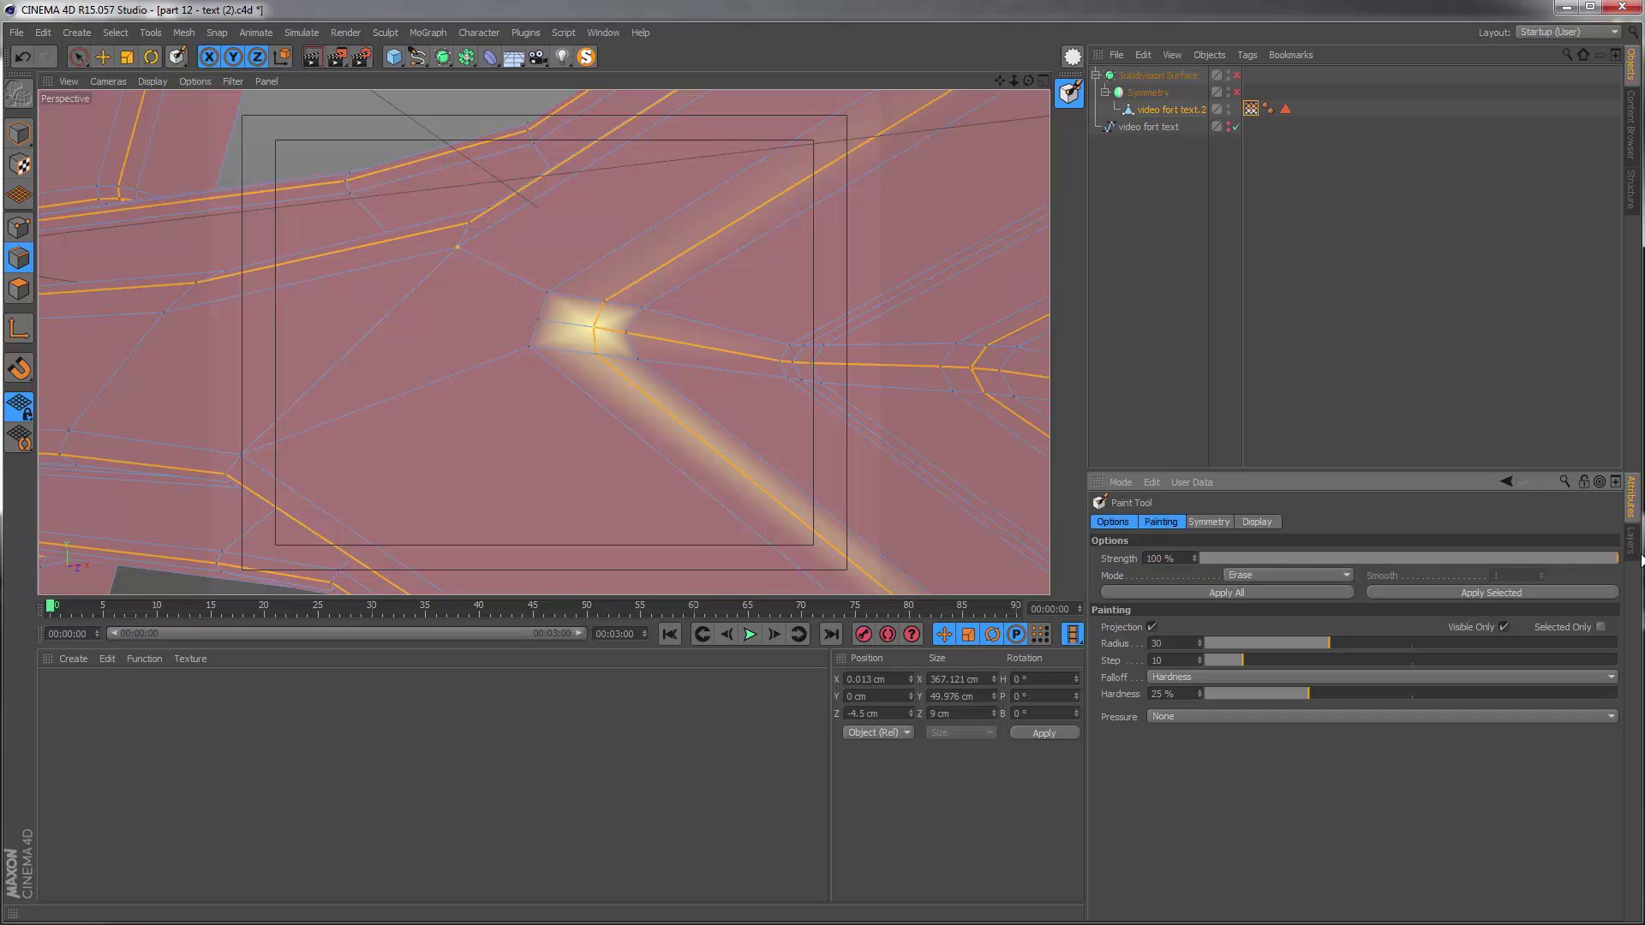
{"action": "left_click", "coordinate": [1154, 591]}
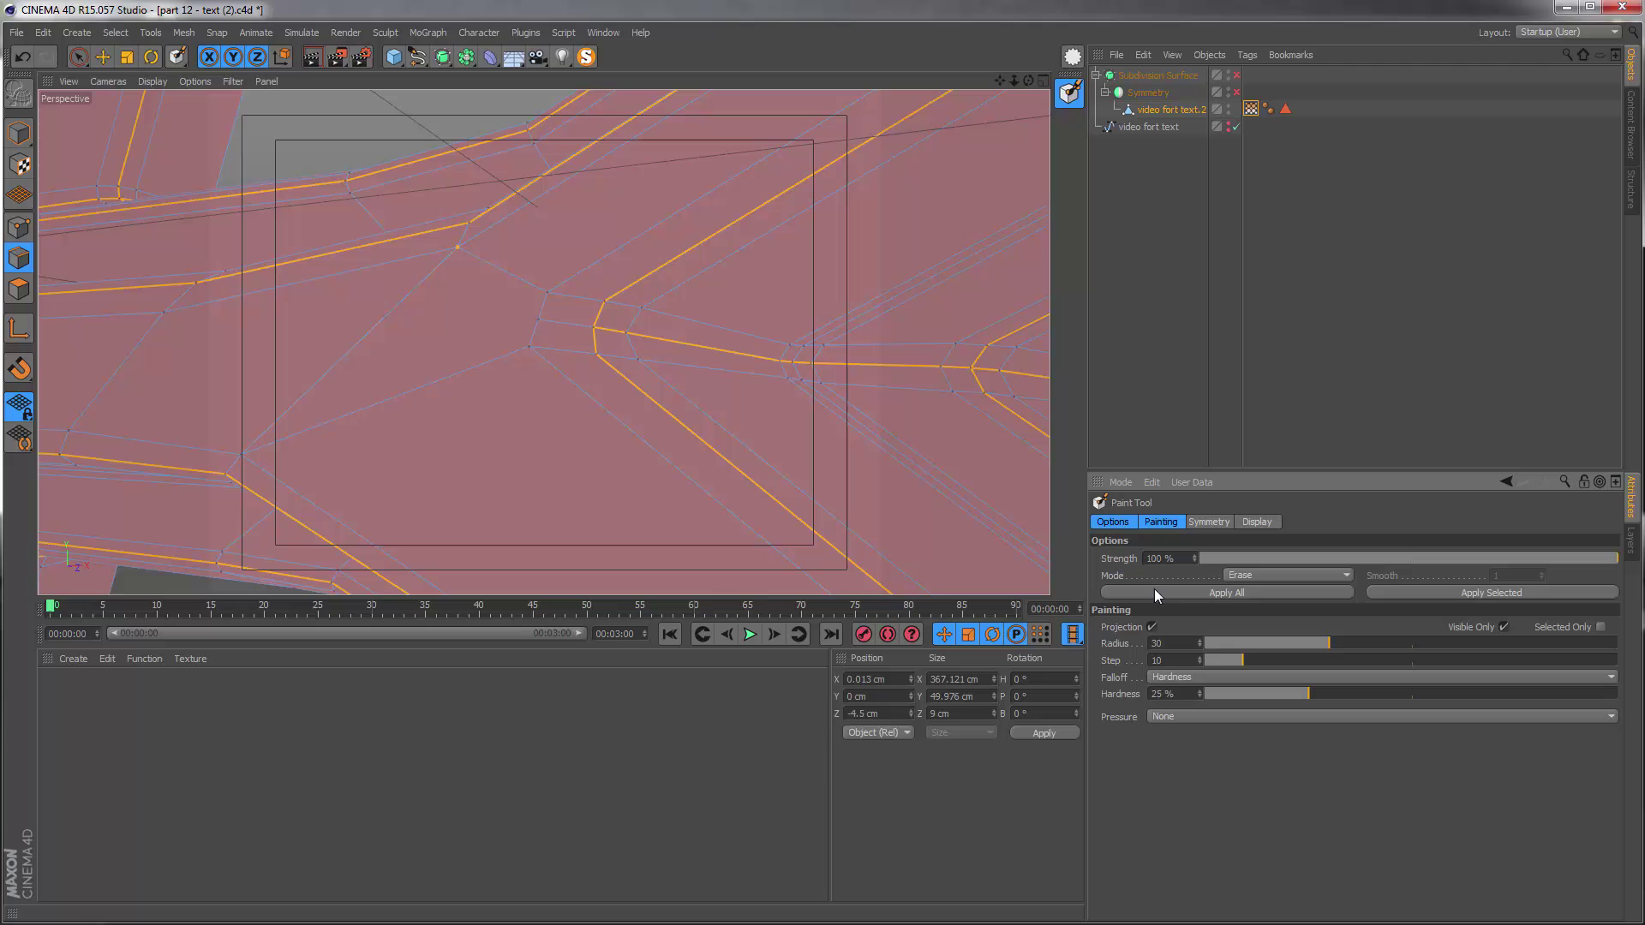
- Switch the Paint Tool to Add mode and apply the full weight to the selected edges
{"action": "left_click", "coordinate": [1237, 574]}
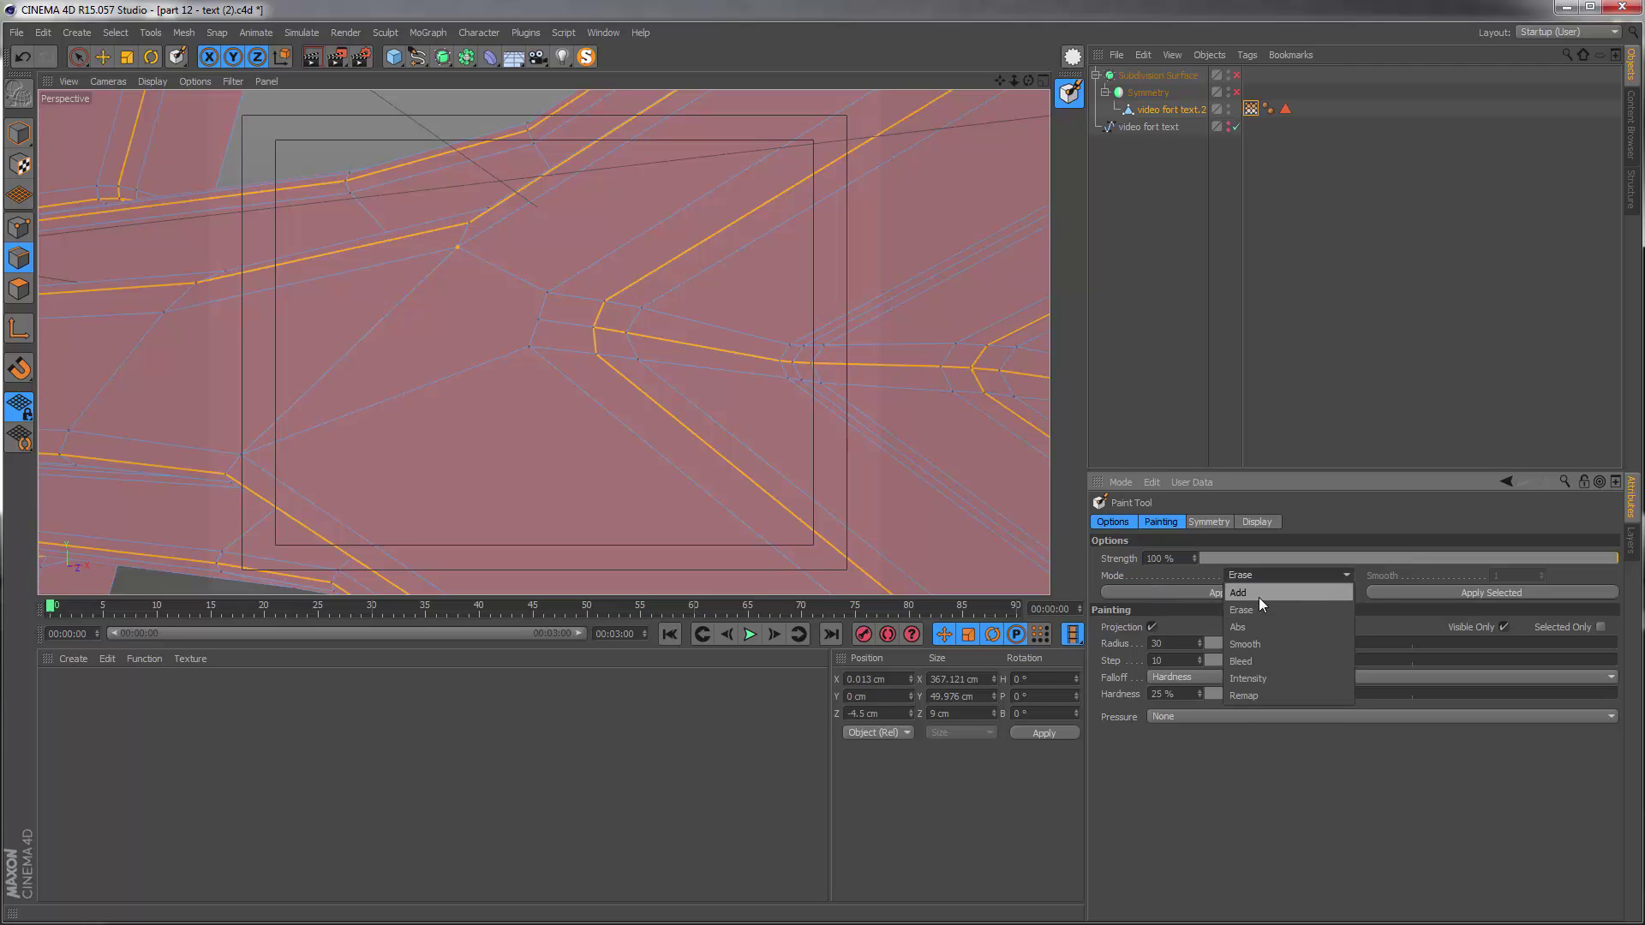
{"action": "left_click", "coordinate": [1258, 599]}
{"action": "left_click", "coordinate": [1441, 593]}
- Duplicate the vertex map tag on video fort text.2 and rename the copy Vertex Map Hot
{"action": "left_click", "coordinate": [1251, 109]}
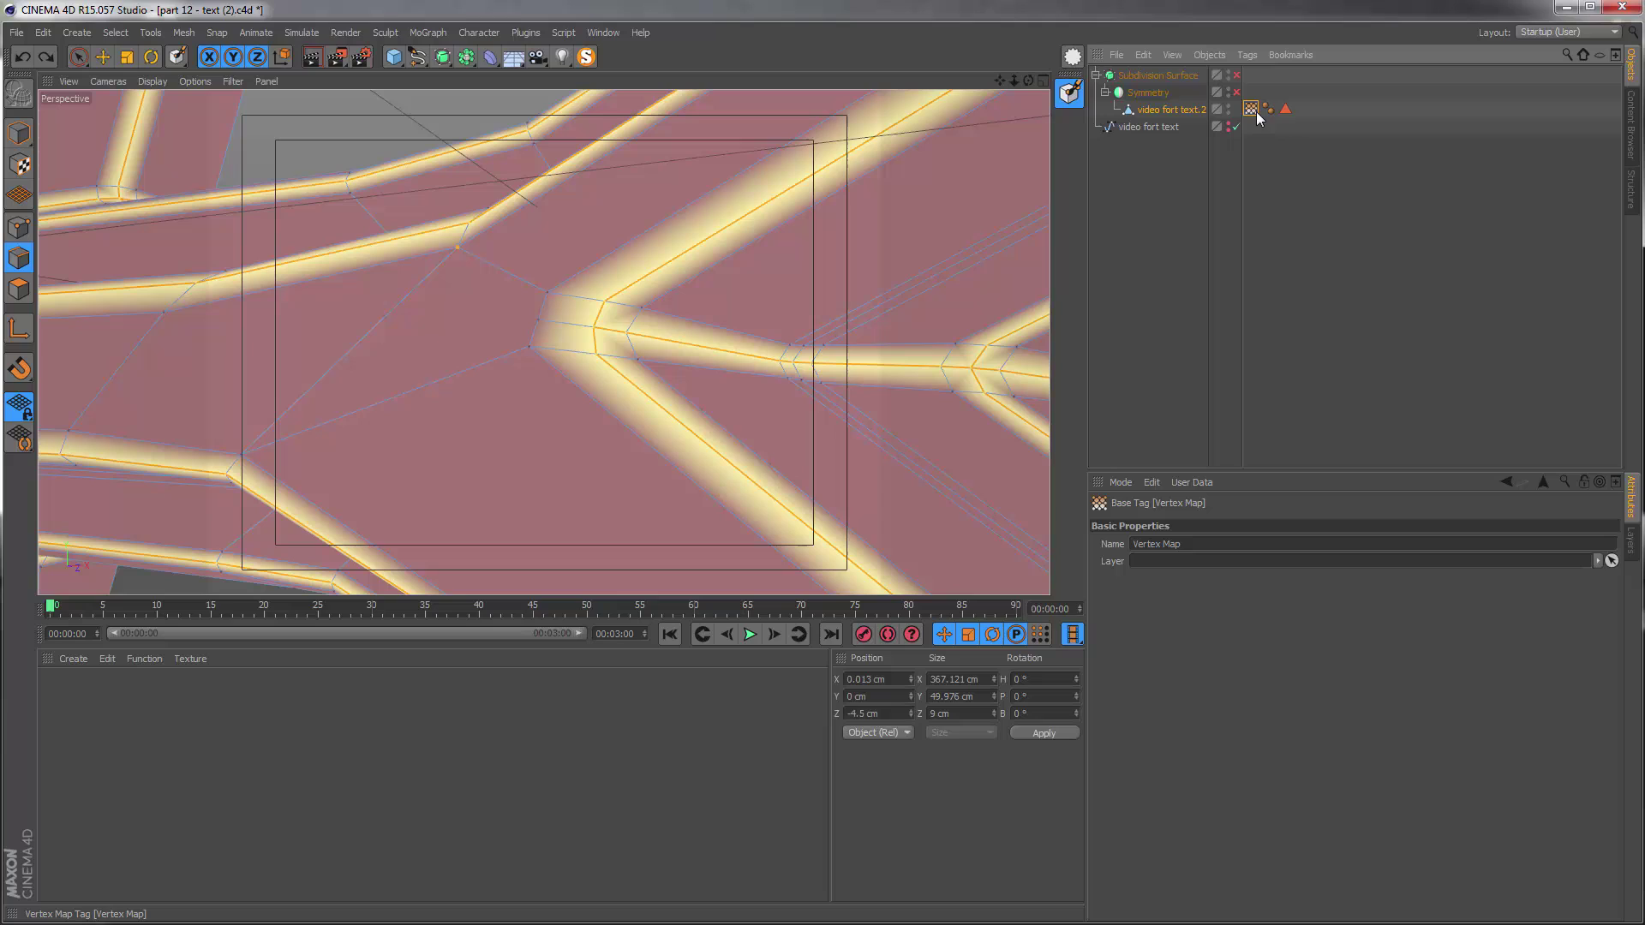
{"action": "left_click_drag", "start_coordinate": [1268, 116], "coordinate": [1278, 110], "text": "ctrl"}
{"action": "left_click", "coordinate": [1225, 543]}
{"action": "type", "text": "Hot"}
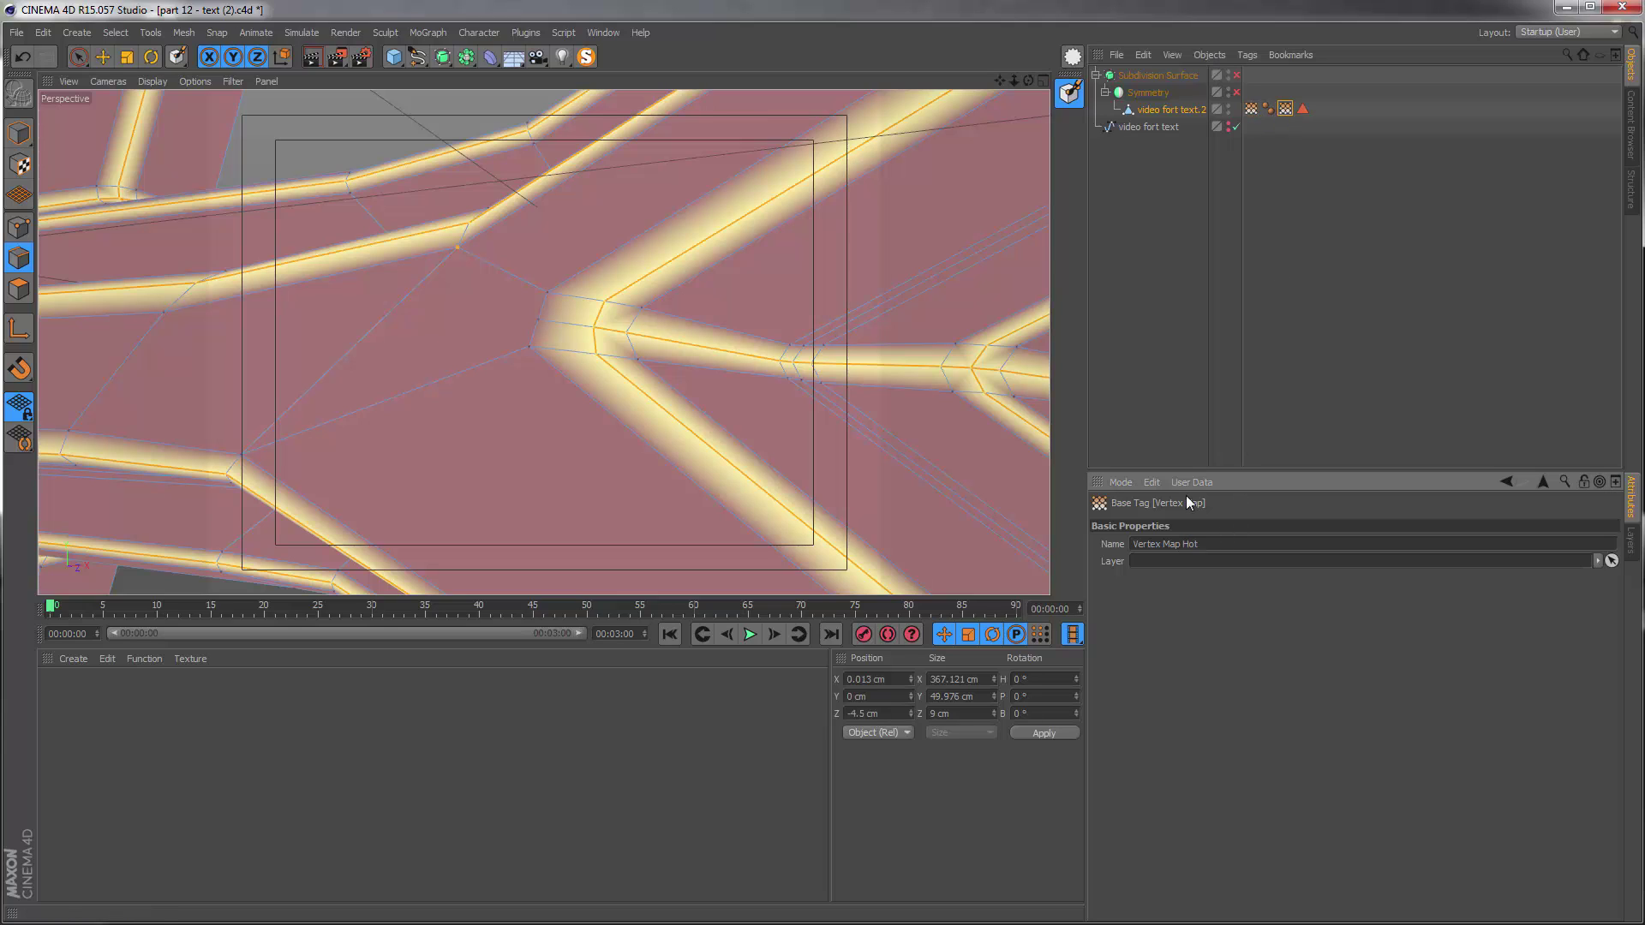
{"action": "key", "text": "Return"}
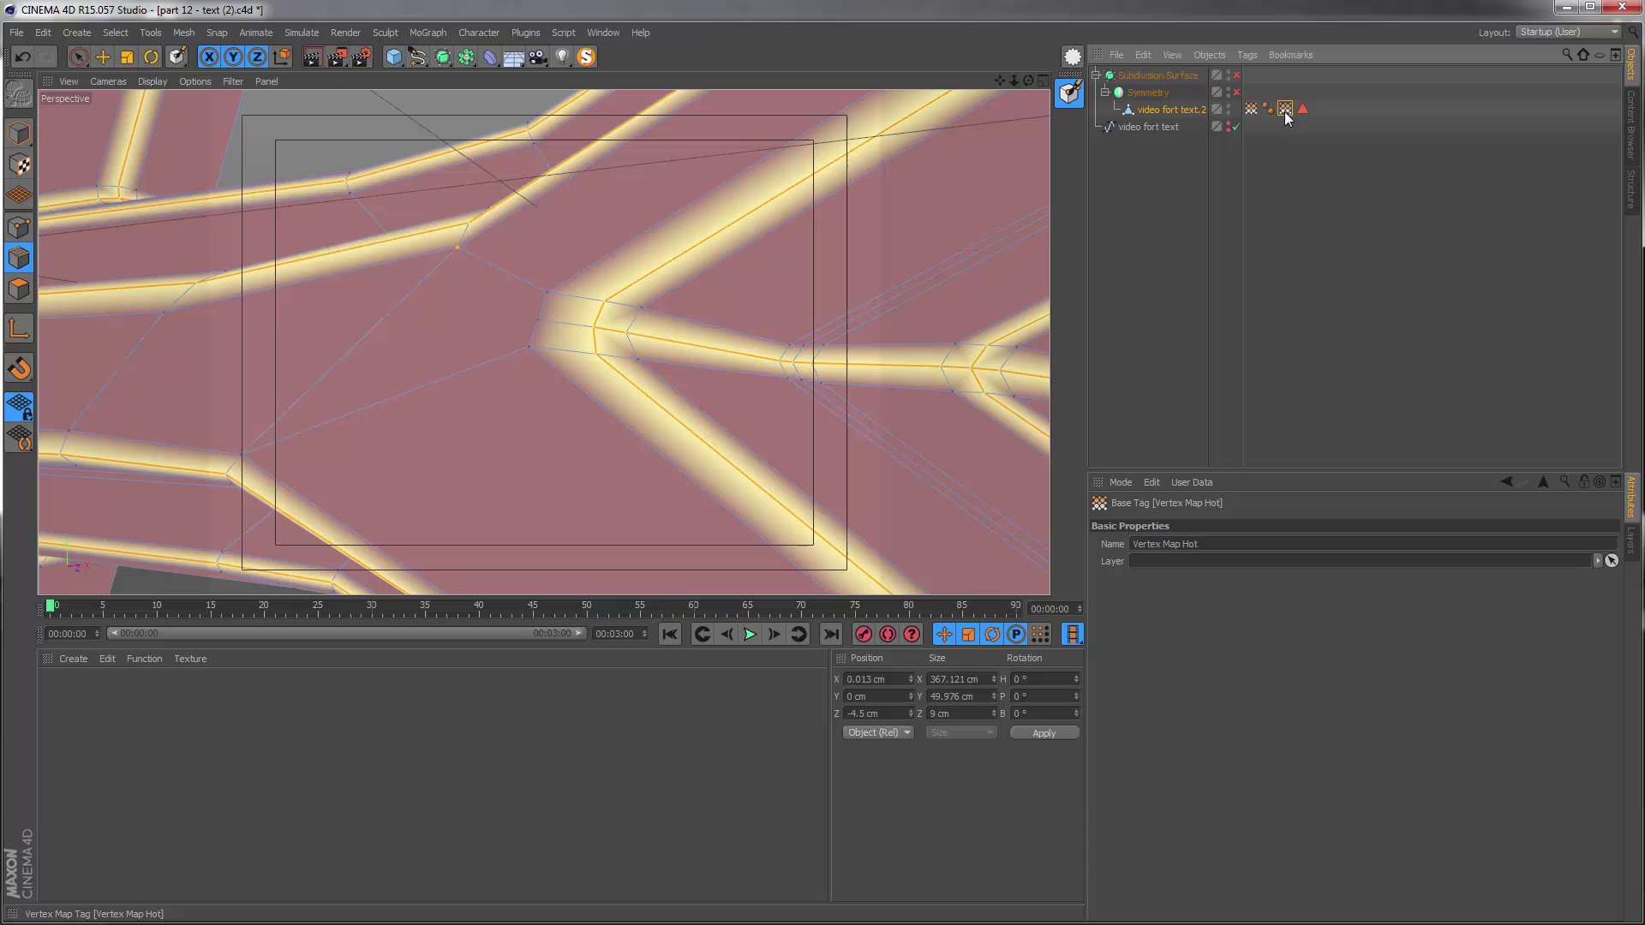
- Erase the whole Vertex Map Hot with the Paint Tool in Erase mode at 100% strength
{"action": "left_click", "coordinate": [478, 33]}
{"action": "left_click", "coordinate": [507, 242]}
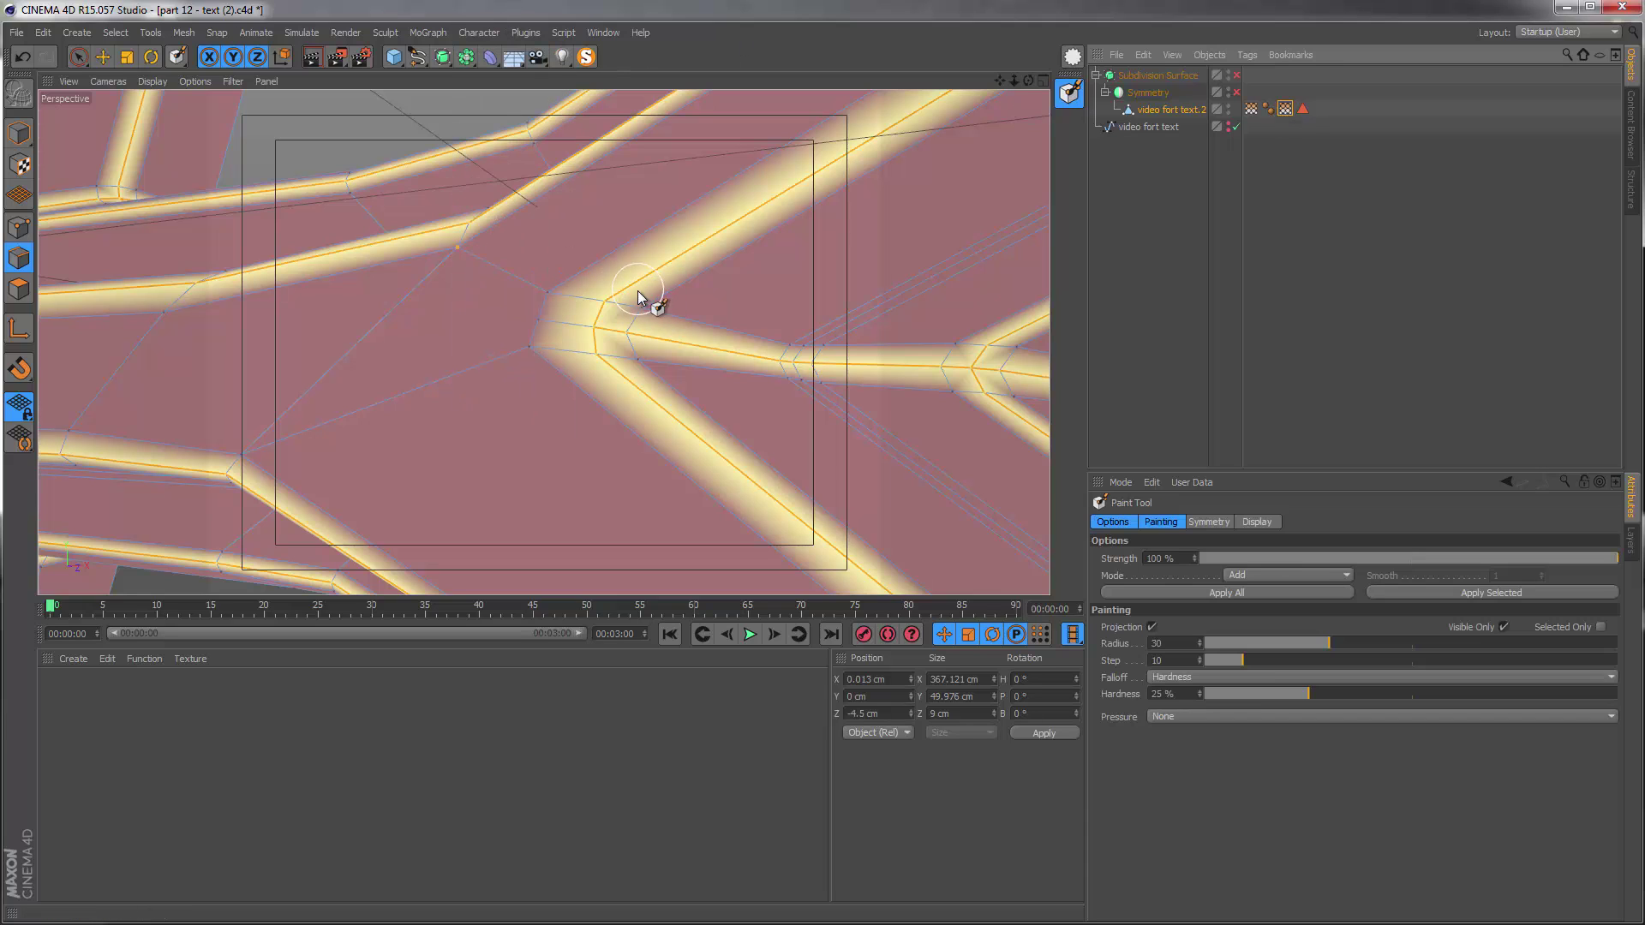
{"action": "left_click", "coordinate": [1266, 573]}
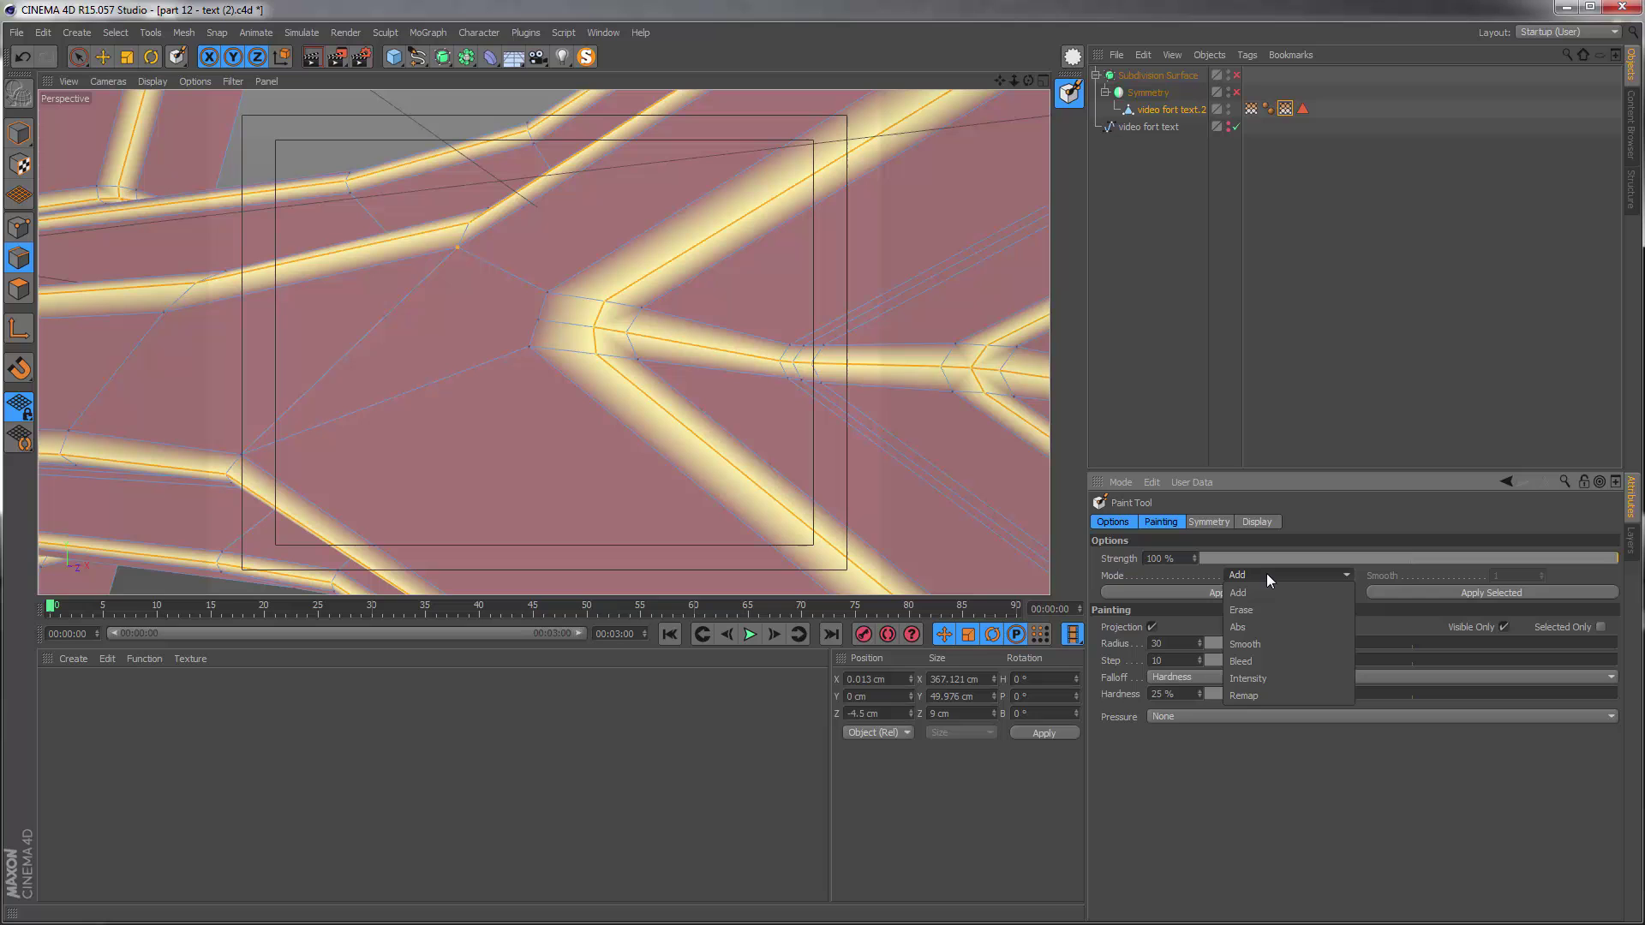
{"action": "left_click", "coordinate": [1253, 610]}
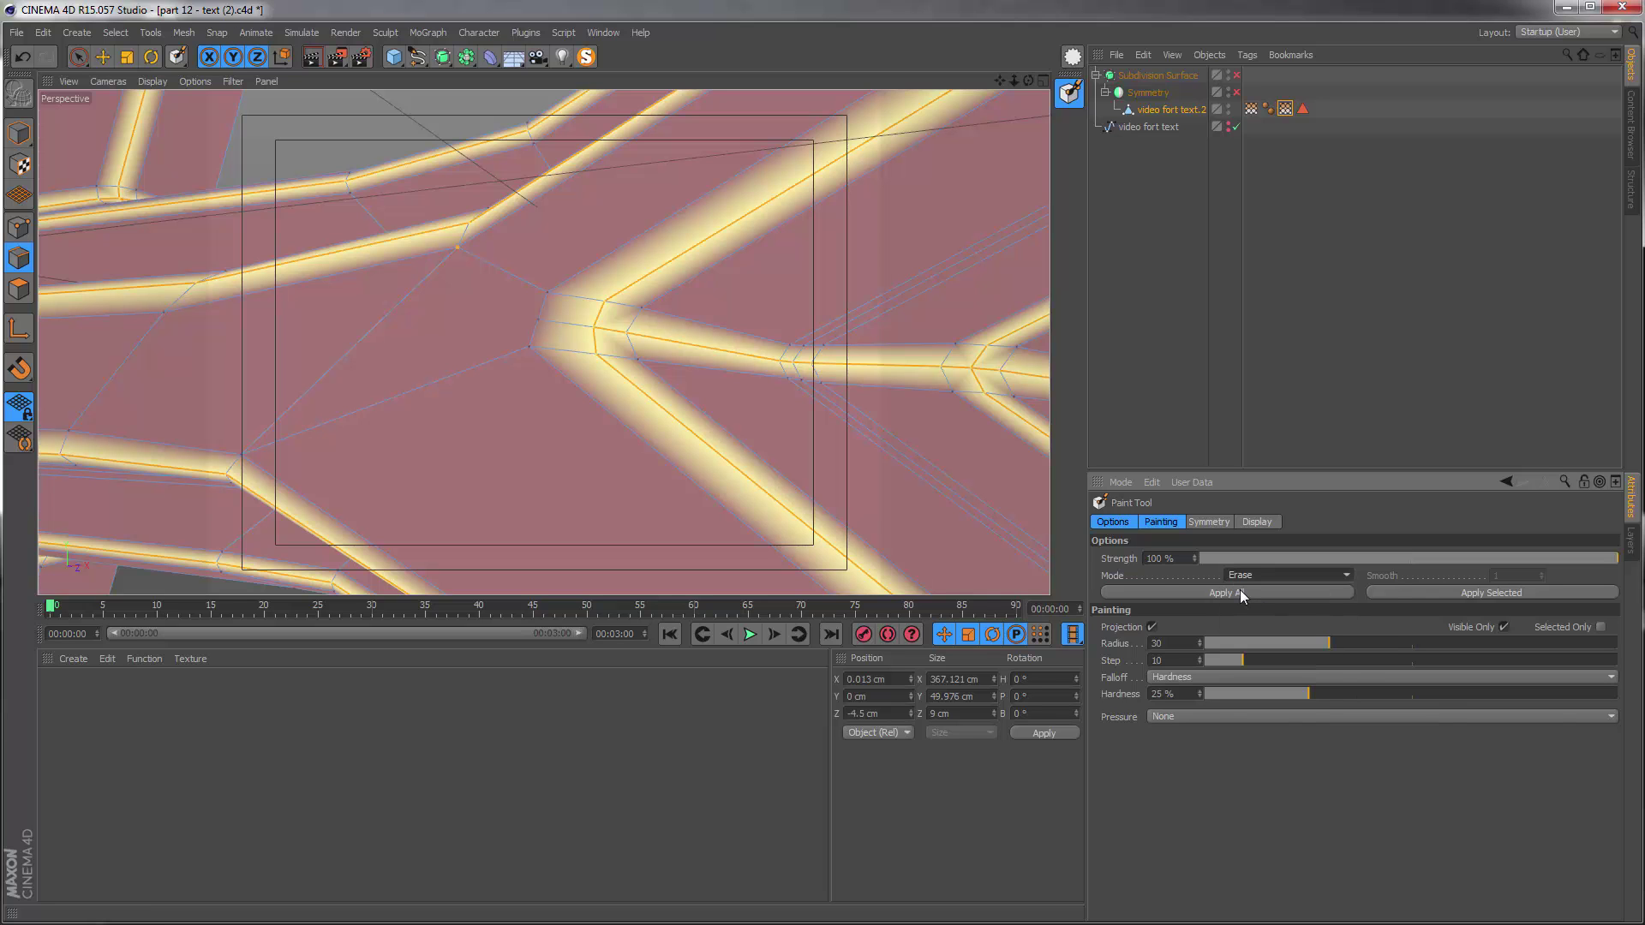
{"action": "left_click", "coordinate": [1241, 589]}
- Loop-select the outer front edge loops of the VIDEOFORT letters
{"action": "mouse_move", "coordinate": [639, 290]}
{"action": "right_mouse_down", "text": "alt"}
{"action": "mouse_move", "coordinate": [269, 411]}
{"action": "mouse_move", "coordinate": [429, 378]}
{"action": "right_mouse_up", "text": "alt"}
{"action": "key", "text": "u"}
{"action": "key", "text": "l"}
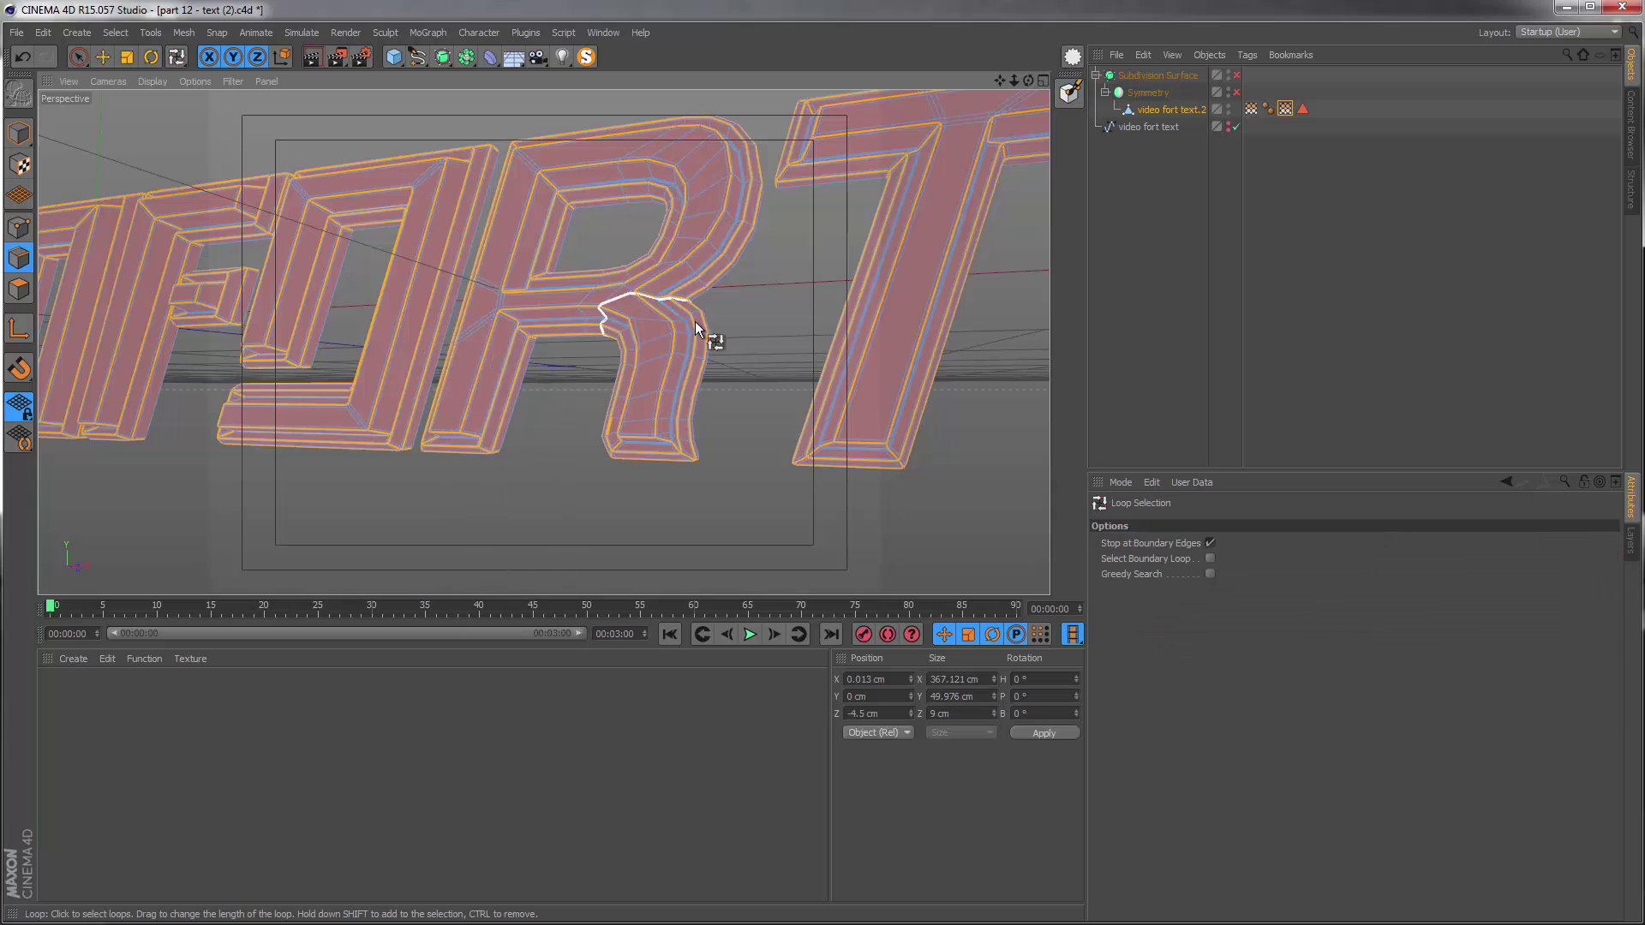
{"action": "scroll", "coordinate": [903, 408], "scroll_direction": "up", "scroll_amount": 5}
{"action": "scroll", "coordinate": [845, 447], "scroll_direction": "up", "scroll_amount": 4}
{"action": "left_click_drag", "start_coordinate": [854, 435], "coordinate": [851, 418], "text": "alt"}
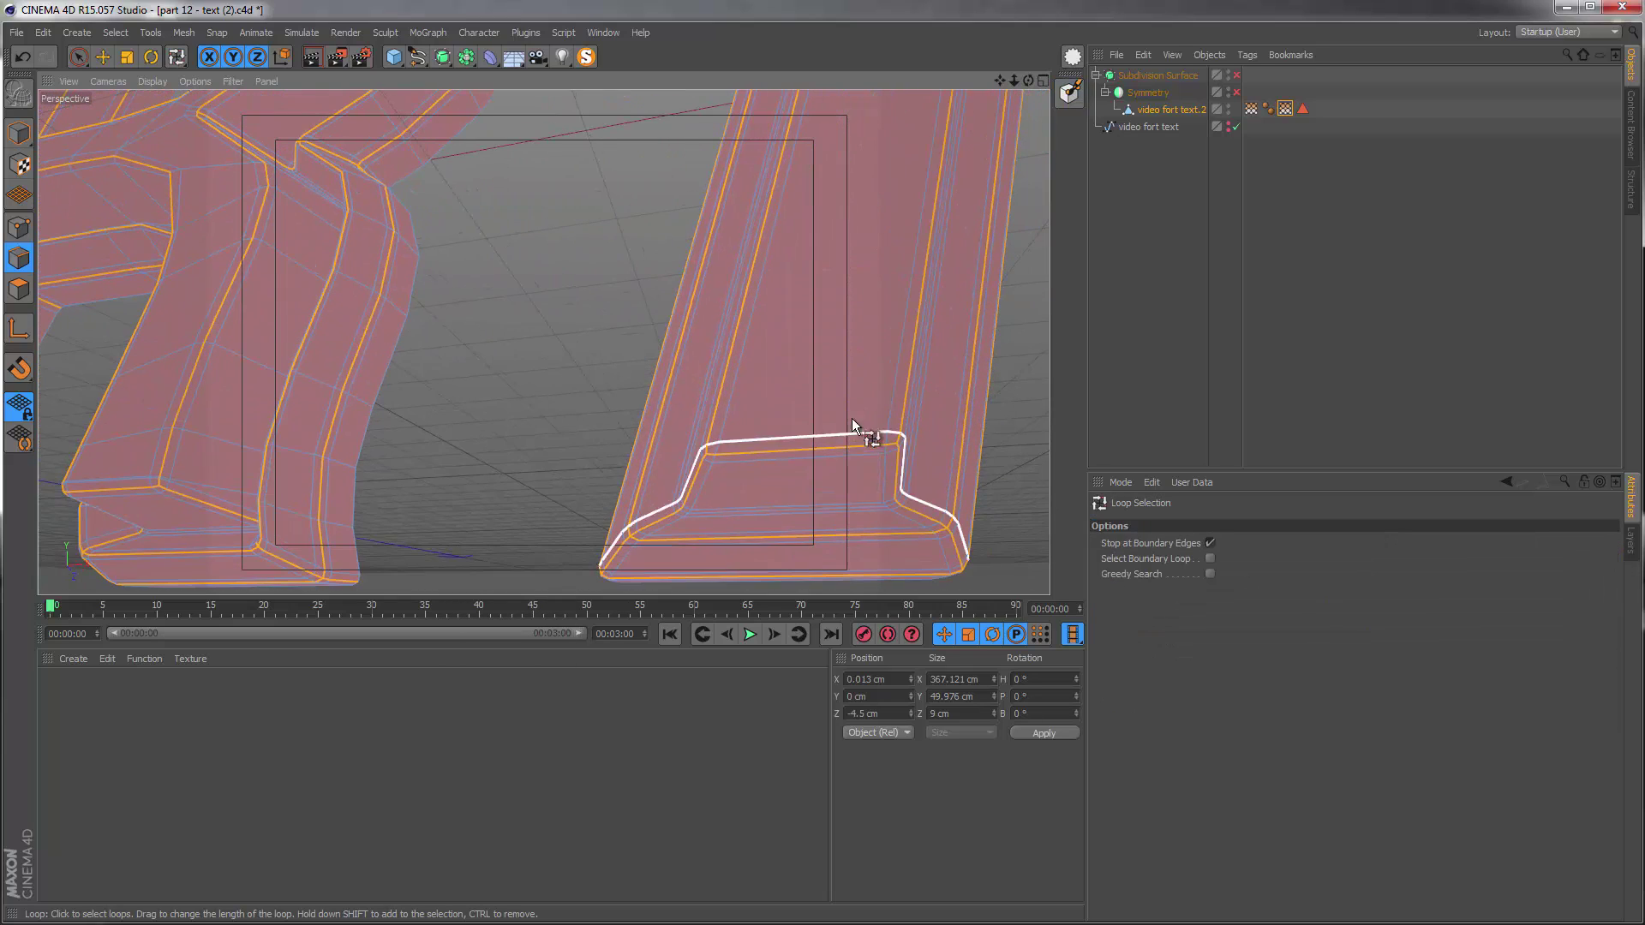
{"action": "left_click", "coordinate": [721, 542]}
{"action": "middle_click_drag", "start_coordinate": [332, 478], "coordinate": [591, 385], "text": "alt"}
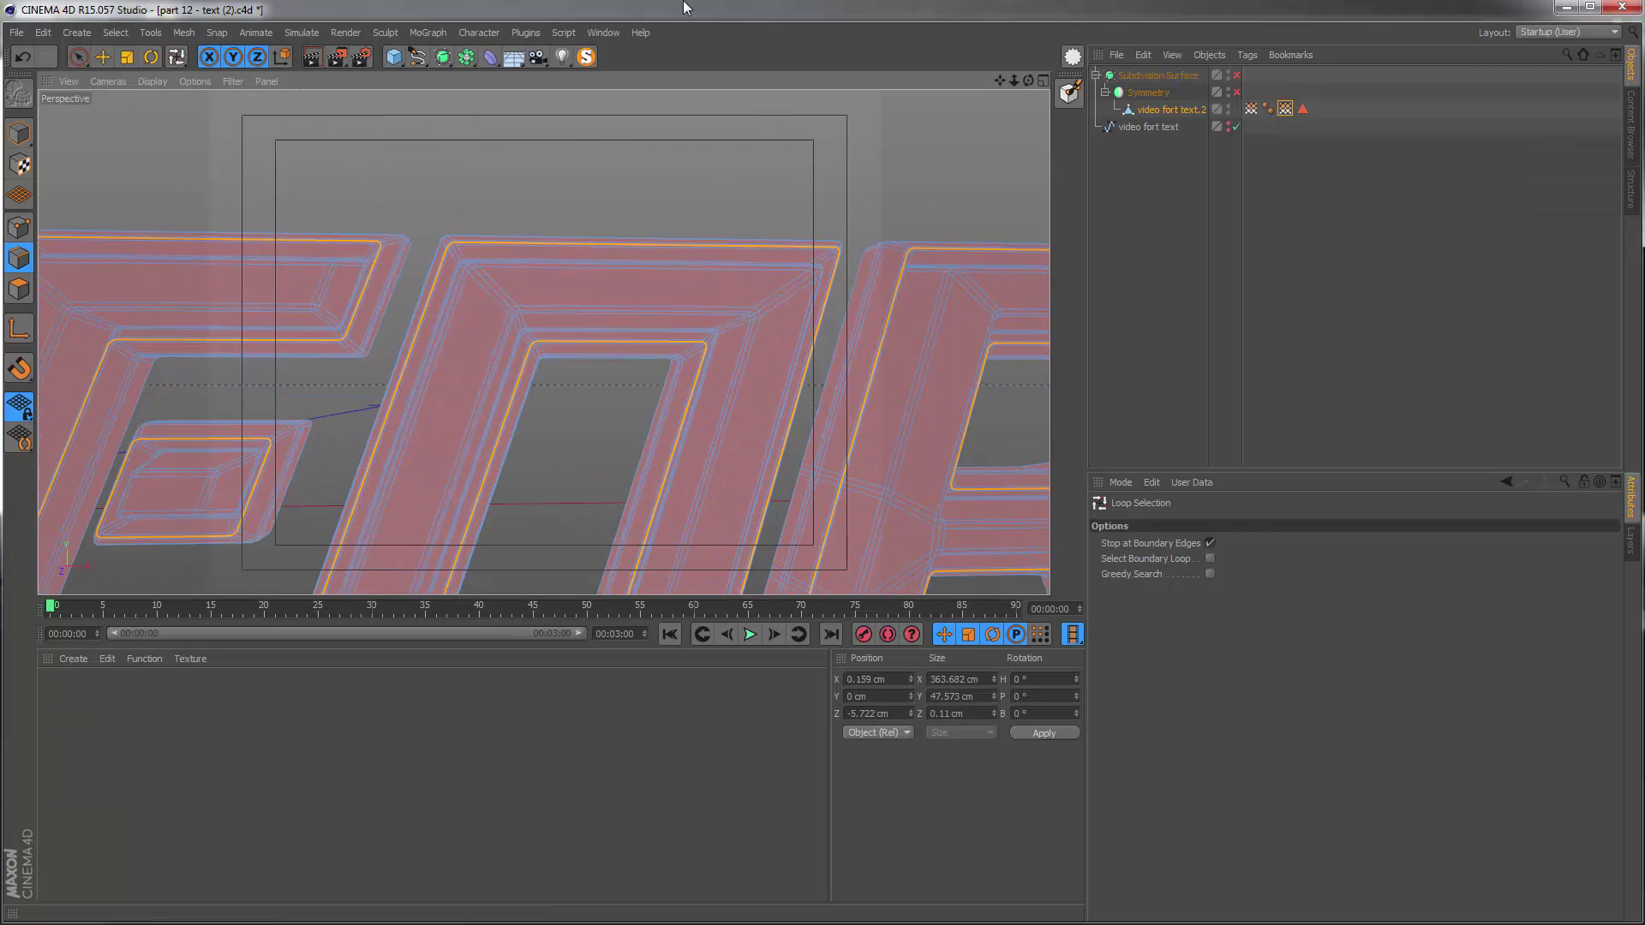
- Switch the Paint Tool to Add mode and apply 100% weight to the selected edge loops of Vertex Map Hot
{"action": "left_click", "coordinate": [500, 32]}
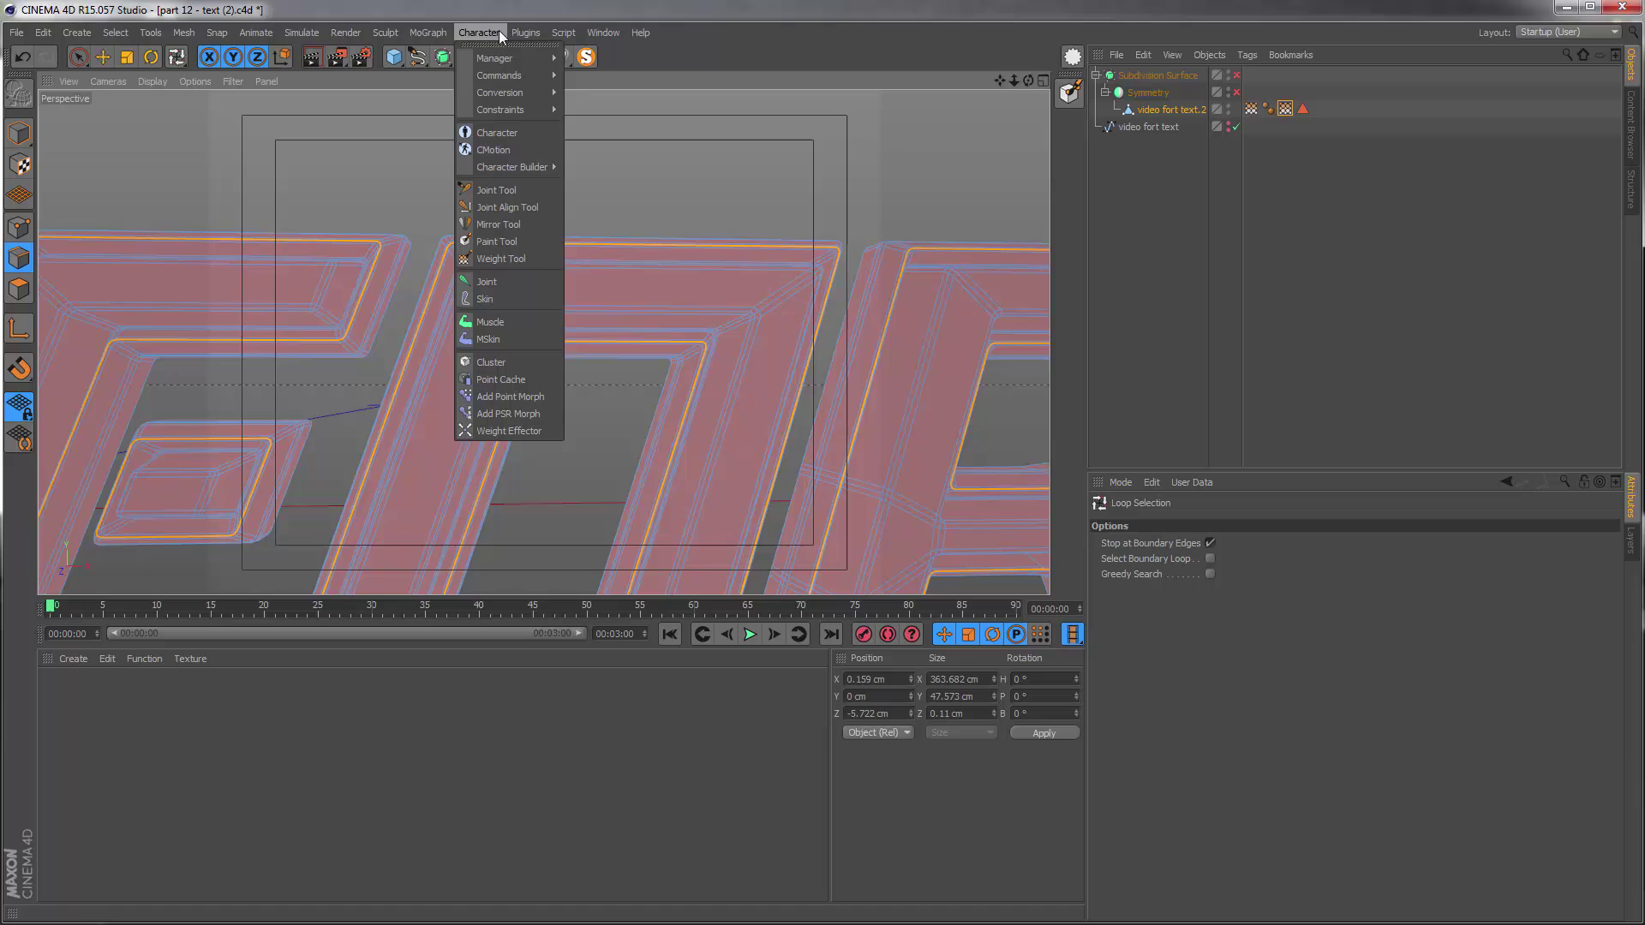
{"action": "left_click", "coordinate": [512, 243]}
{"action": "left_click", "coordinate": [1252, 573]}
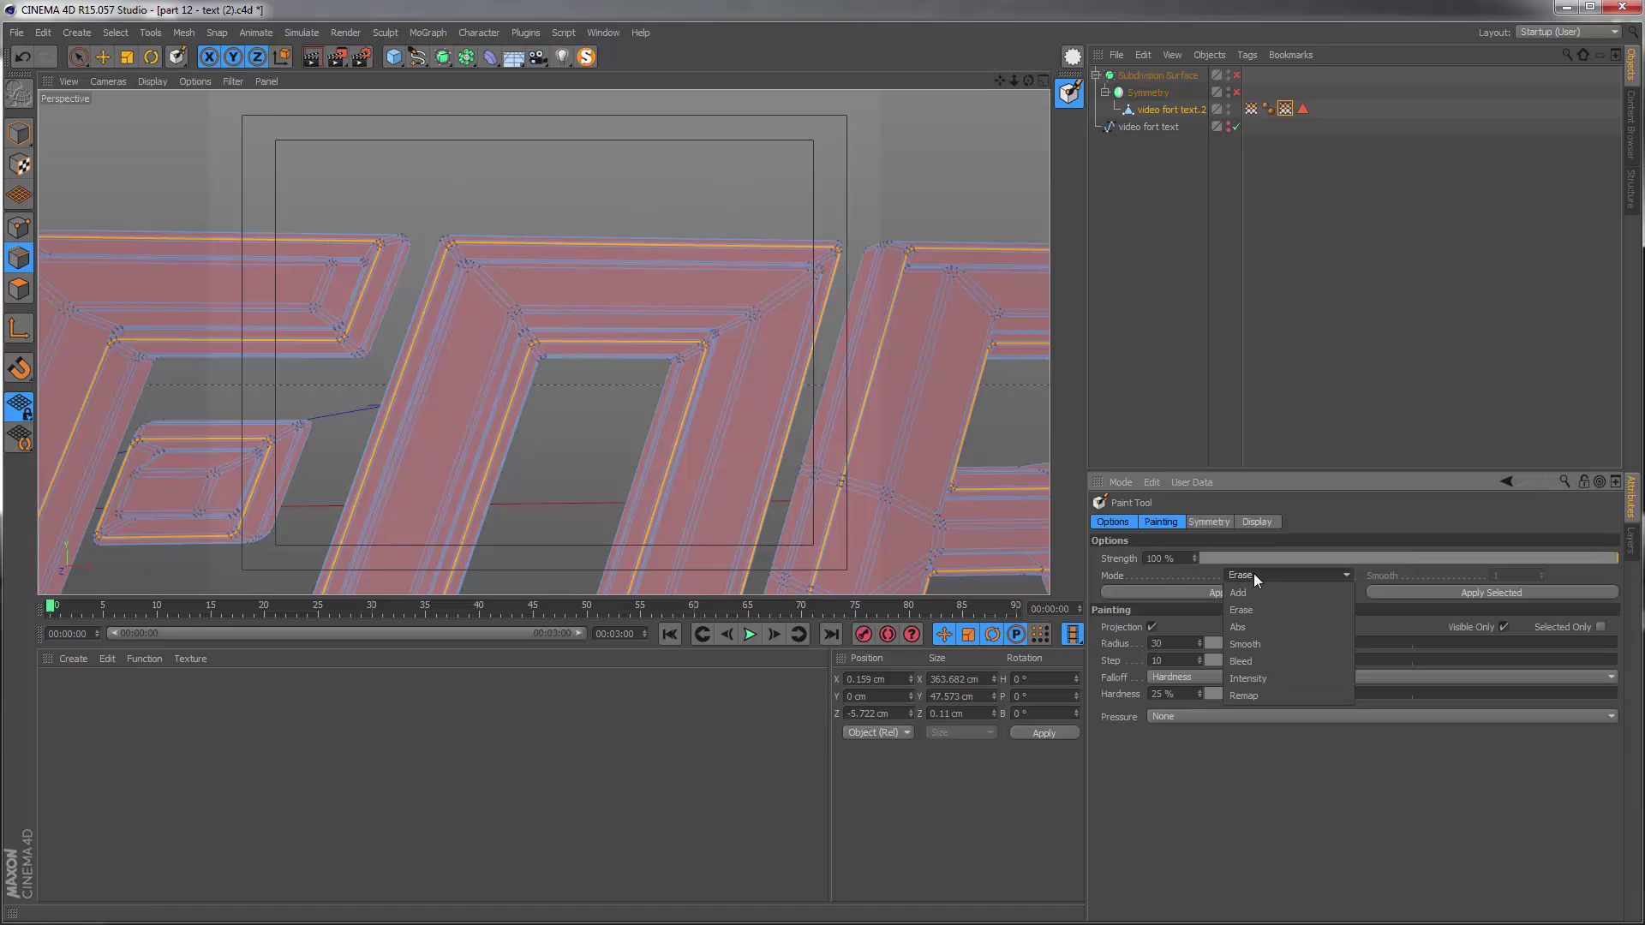
{"action": "left_click", "coordinate": [1260, 587]}
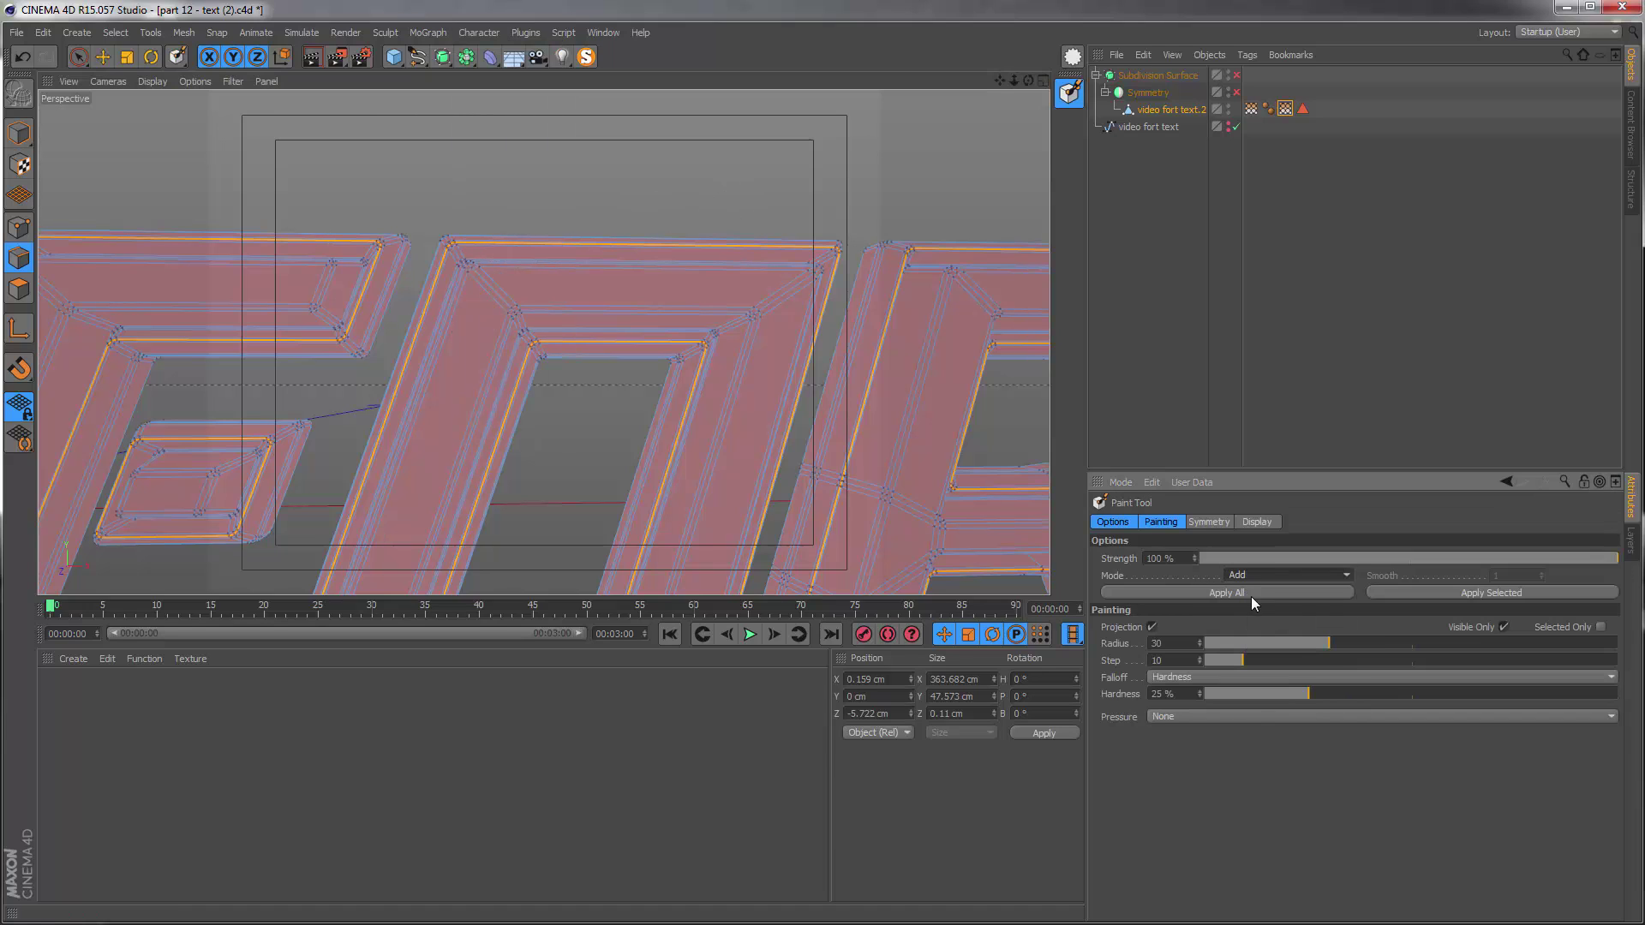
{"action": "left_click", "coordinate": [1422, 593]}
- Return to model mode, re-enable the Subdivision Surface and Symmetry objects, and save the scene
{"action": "left_click", "coordinate": [18, 133]}
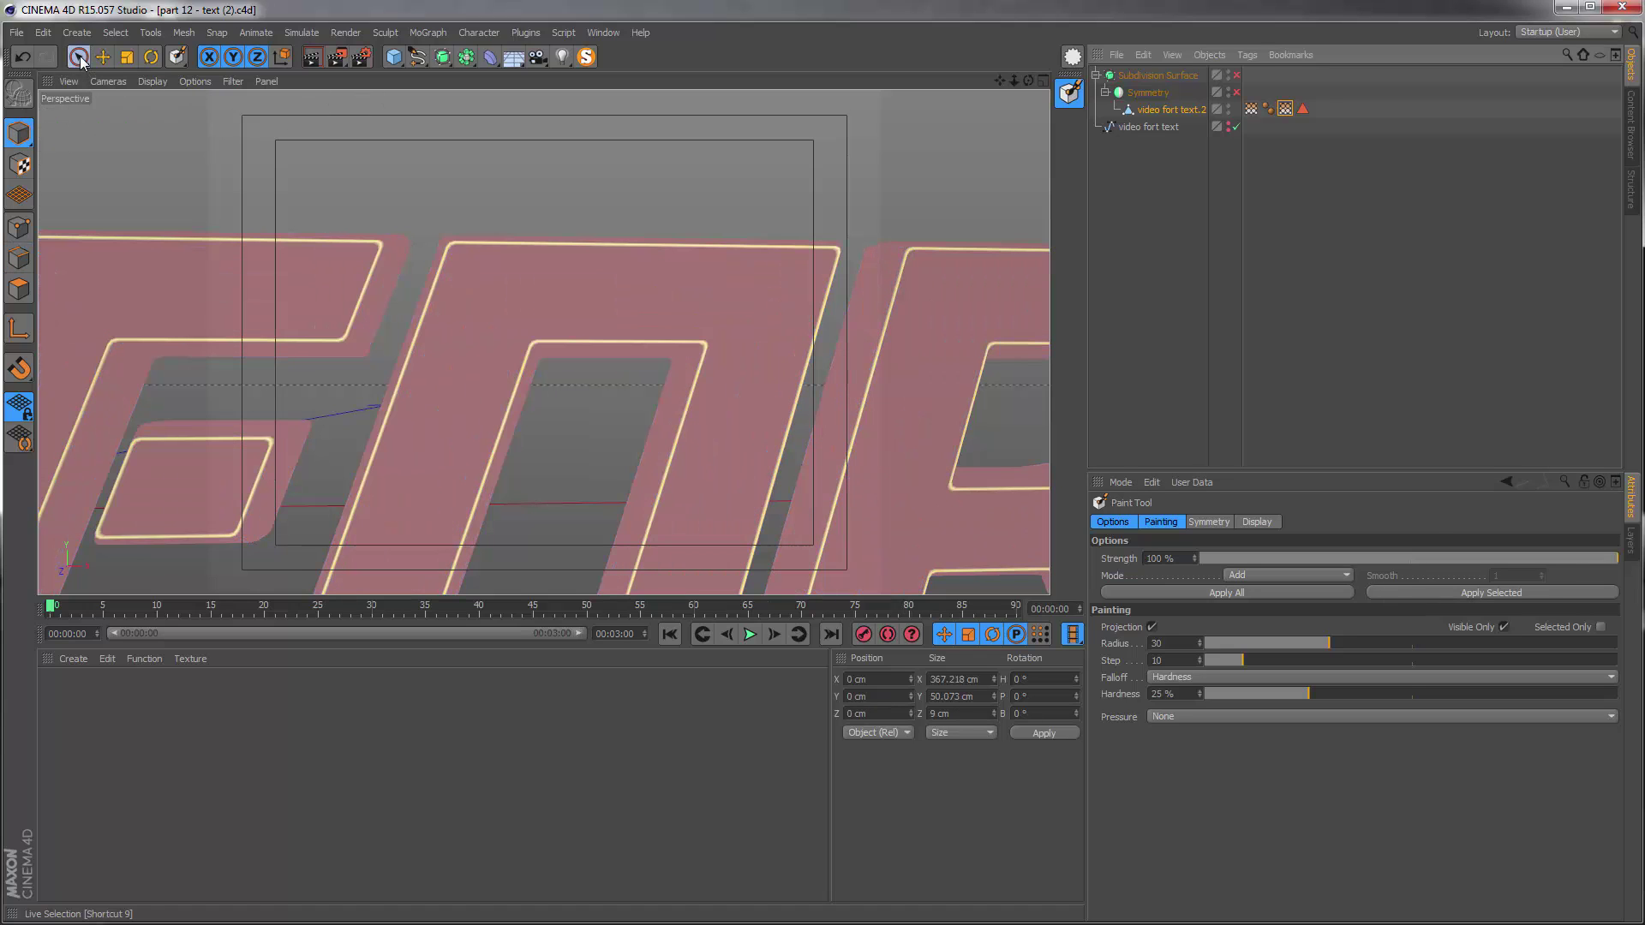
{"action": "left_click", "coordinate": [78, 57]}
{"action": "left_click", "coordinate": [1236, 75]}
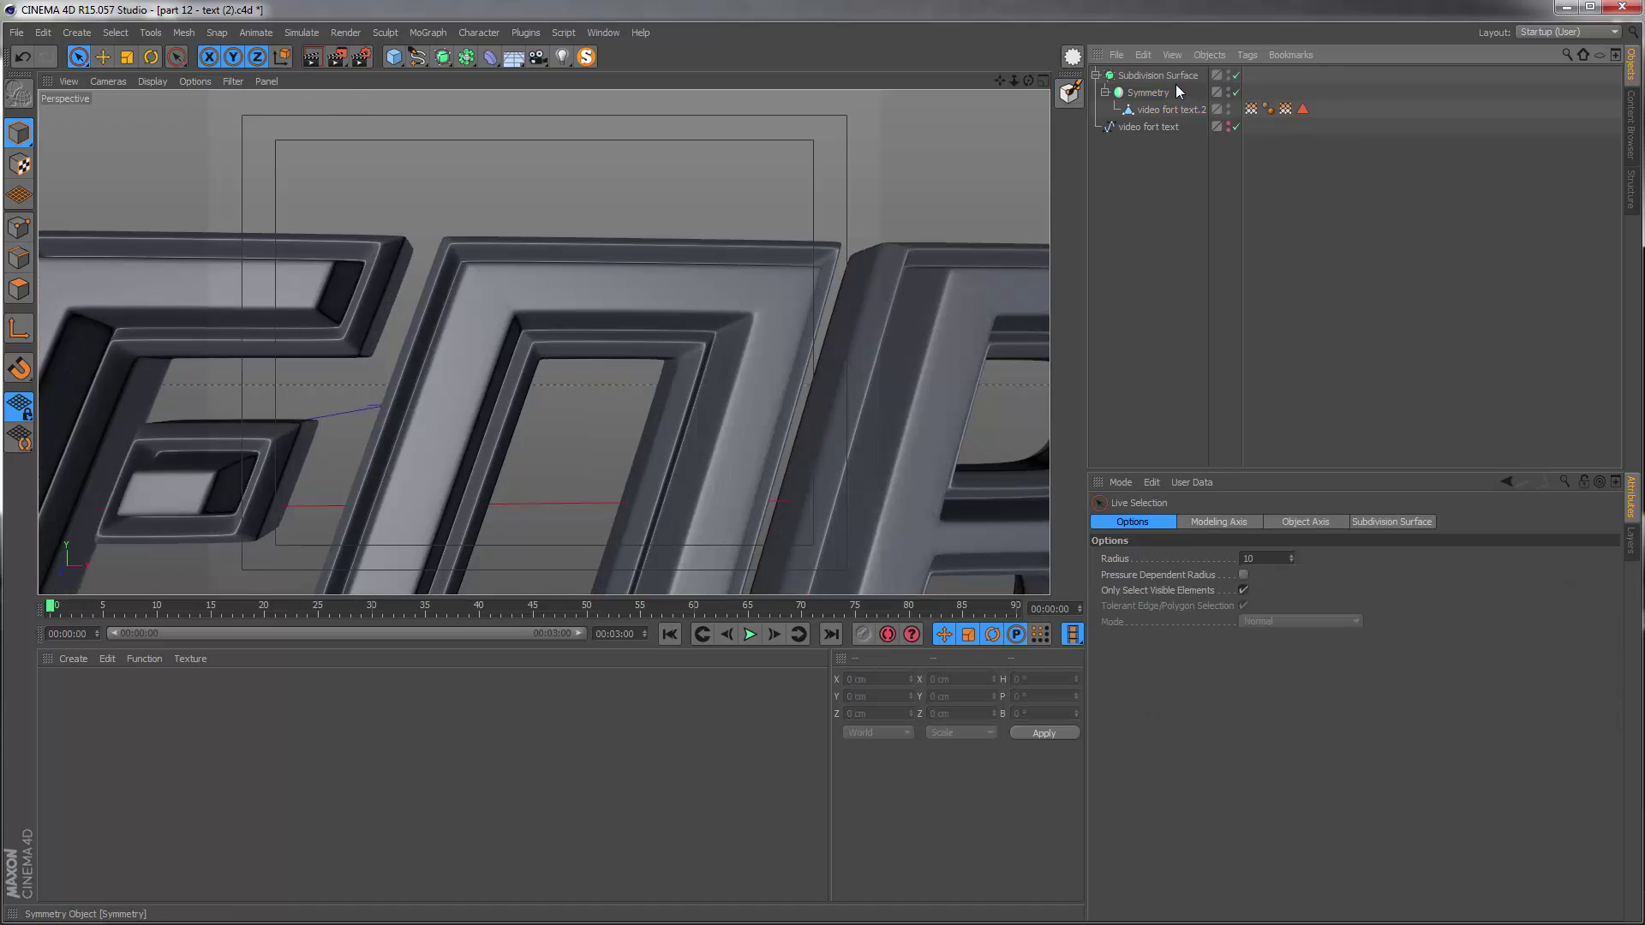
{"action": "left_click", "coordinate": [1134, 77]}
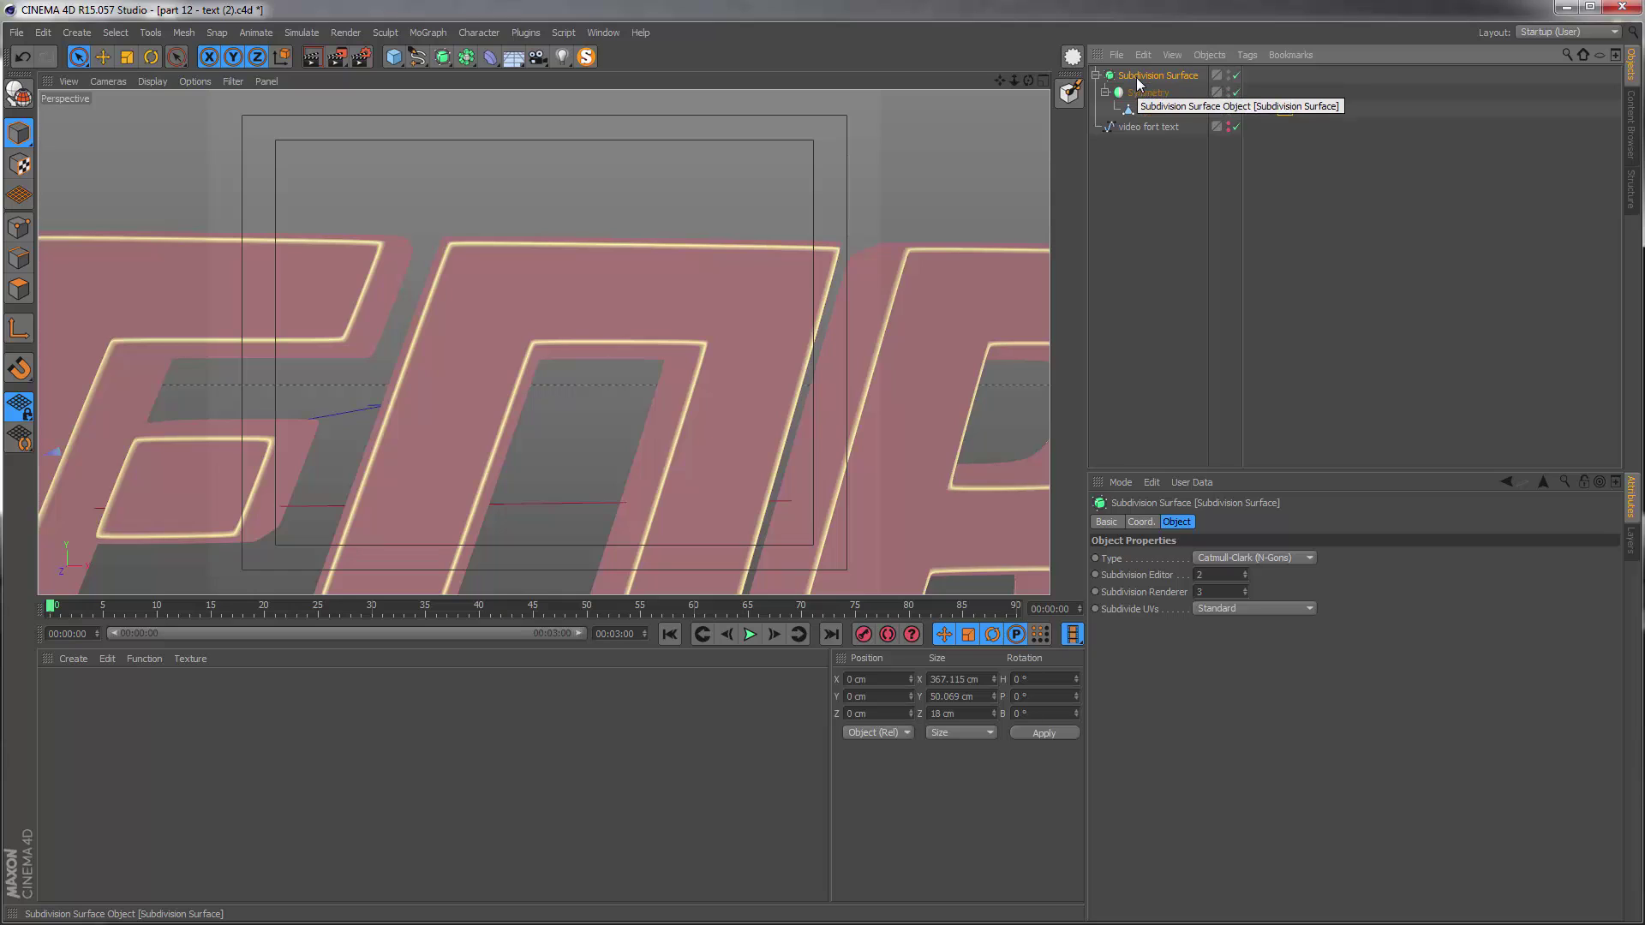
{"action": "key", "text": "ctrl+s"}
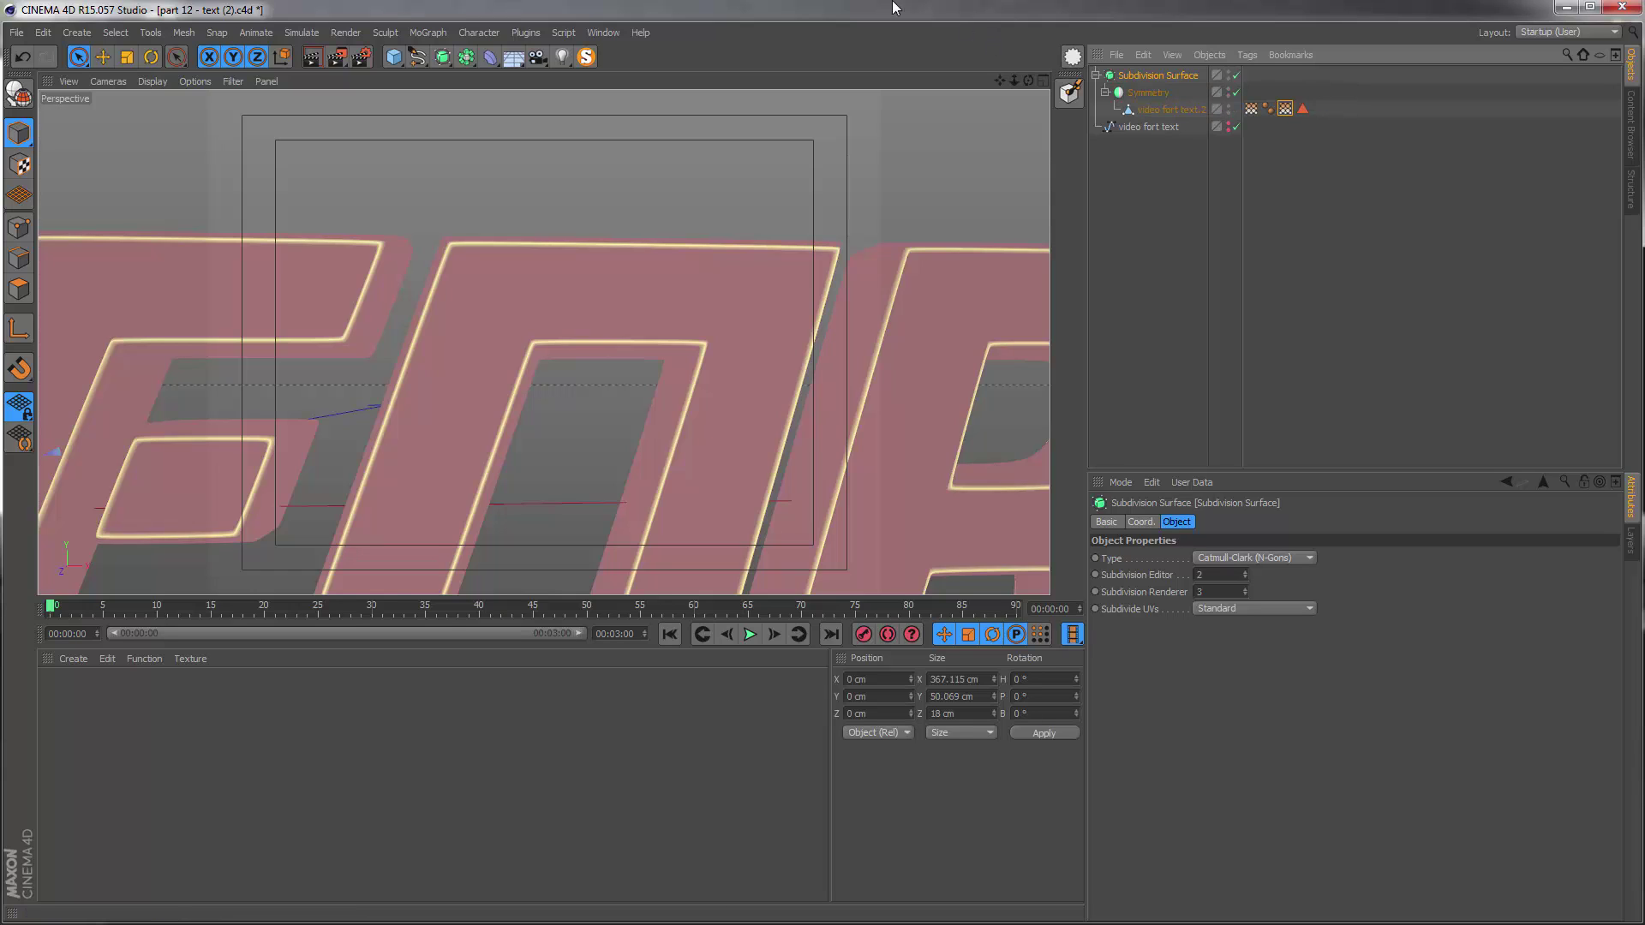
- Switch to the part 11 - lighting.c4d scene and paste the Subdivision Surface holding the VIDEOFORT text into it
{"action": "left_click", "coordinate": [603, 32]}
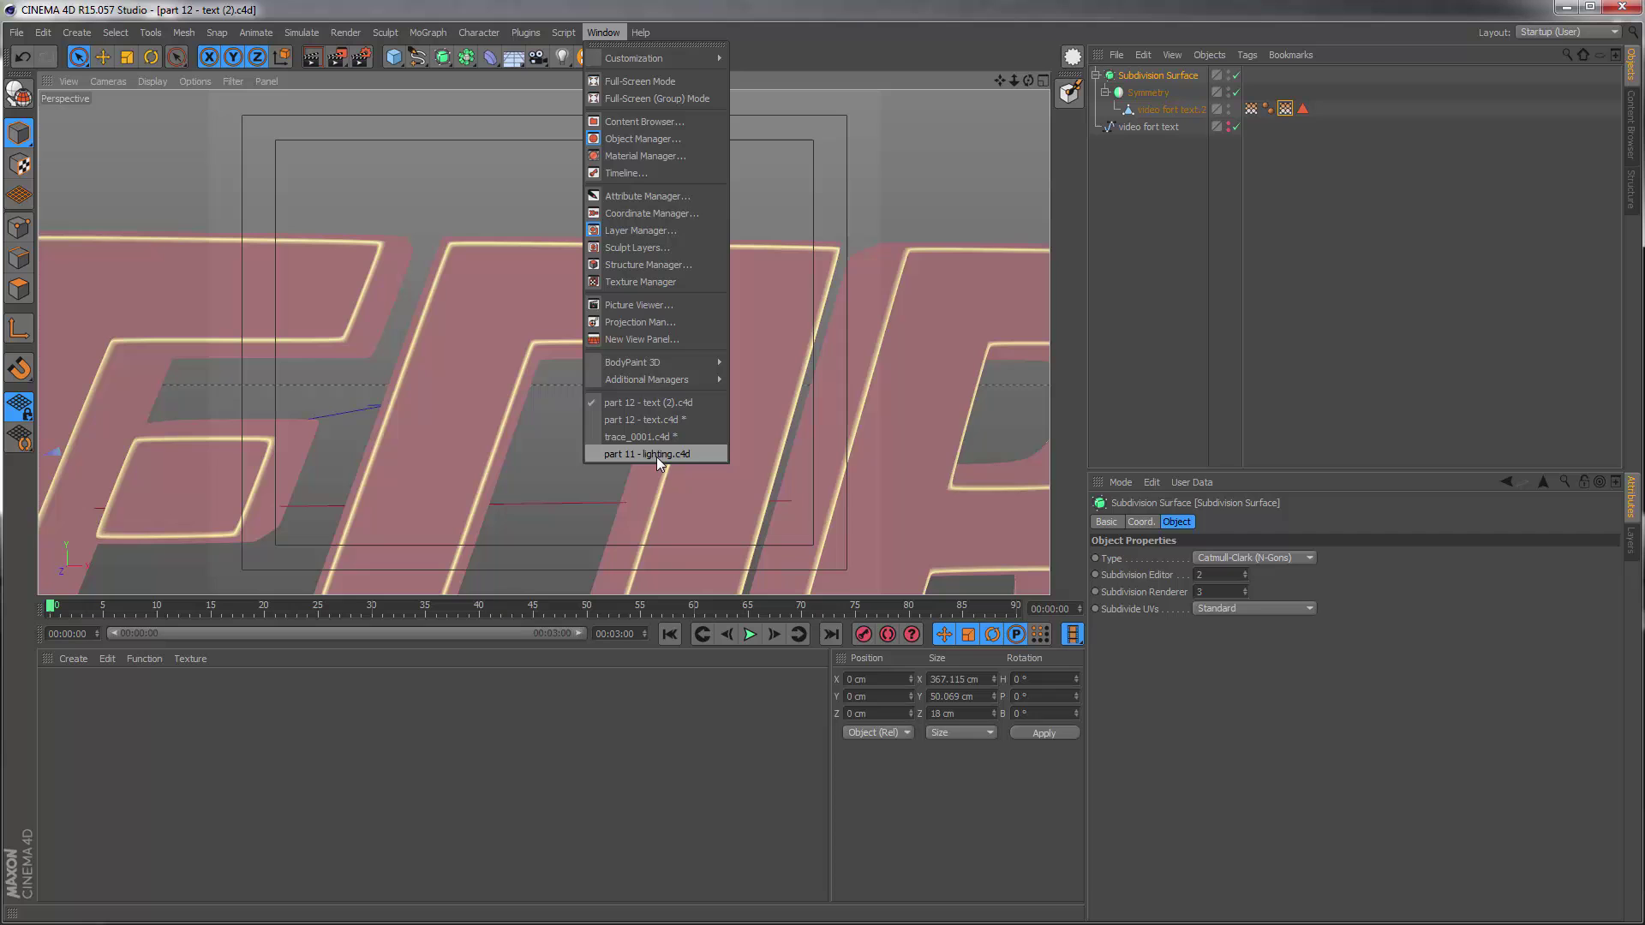
{"action": "left_click", "coordinate": [656, 454]}
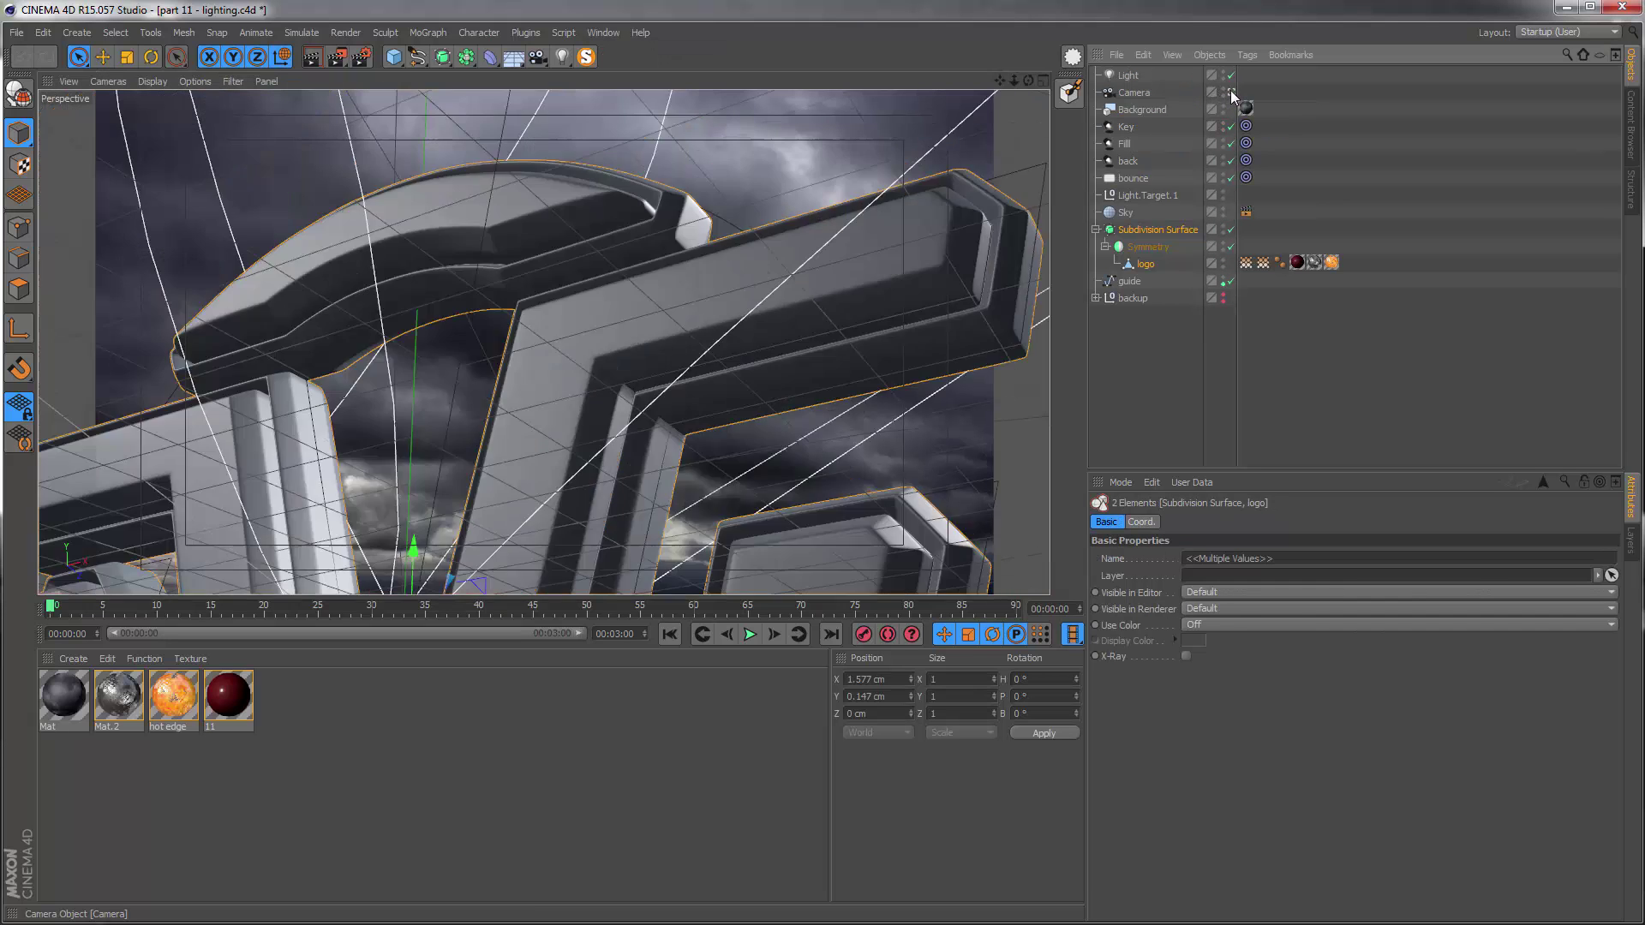
{"action": "left_click", "coordinate": [1230, 93]}
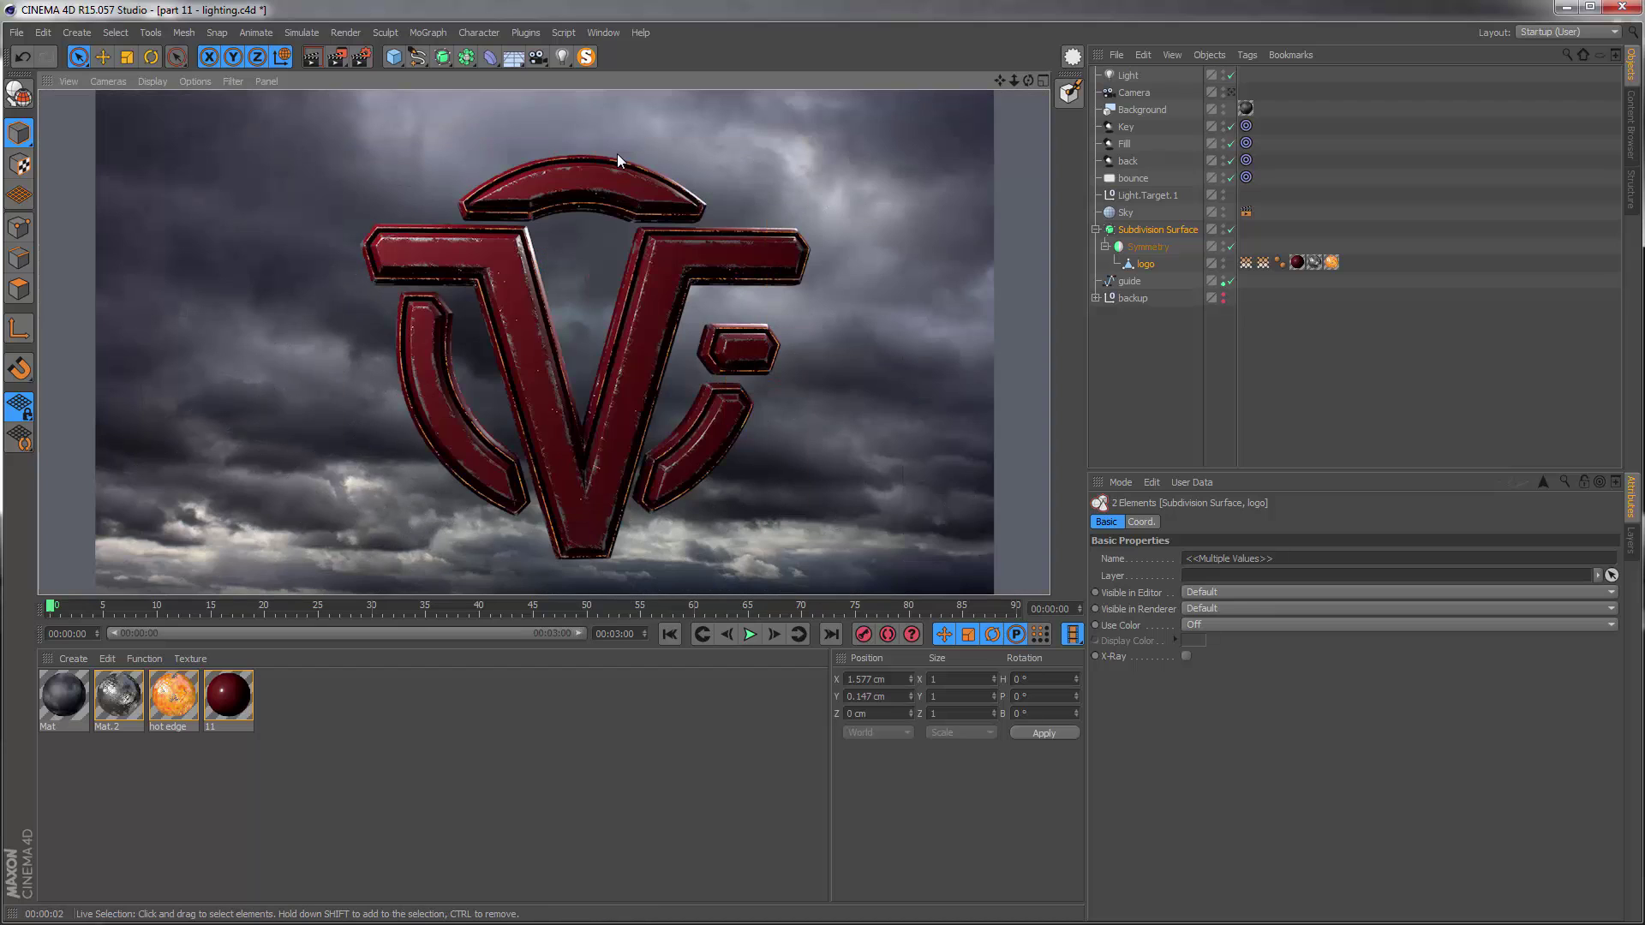
{"action": "right_click_drag", "start_coordinate": [656, 334], "coordinate": [606, 356], "text": "alt"}
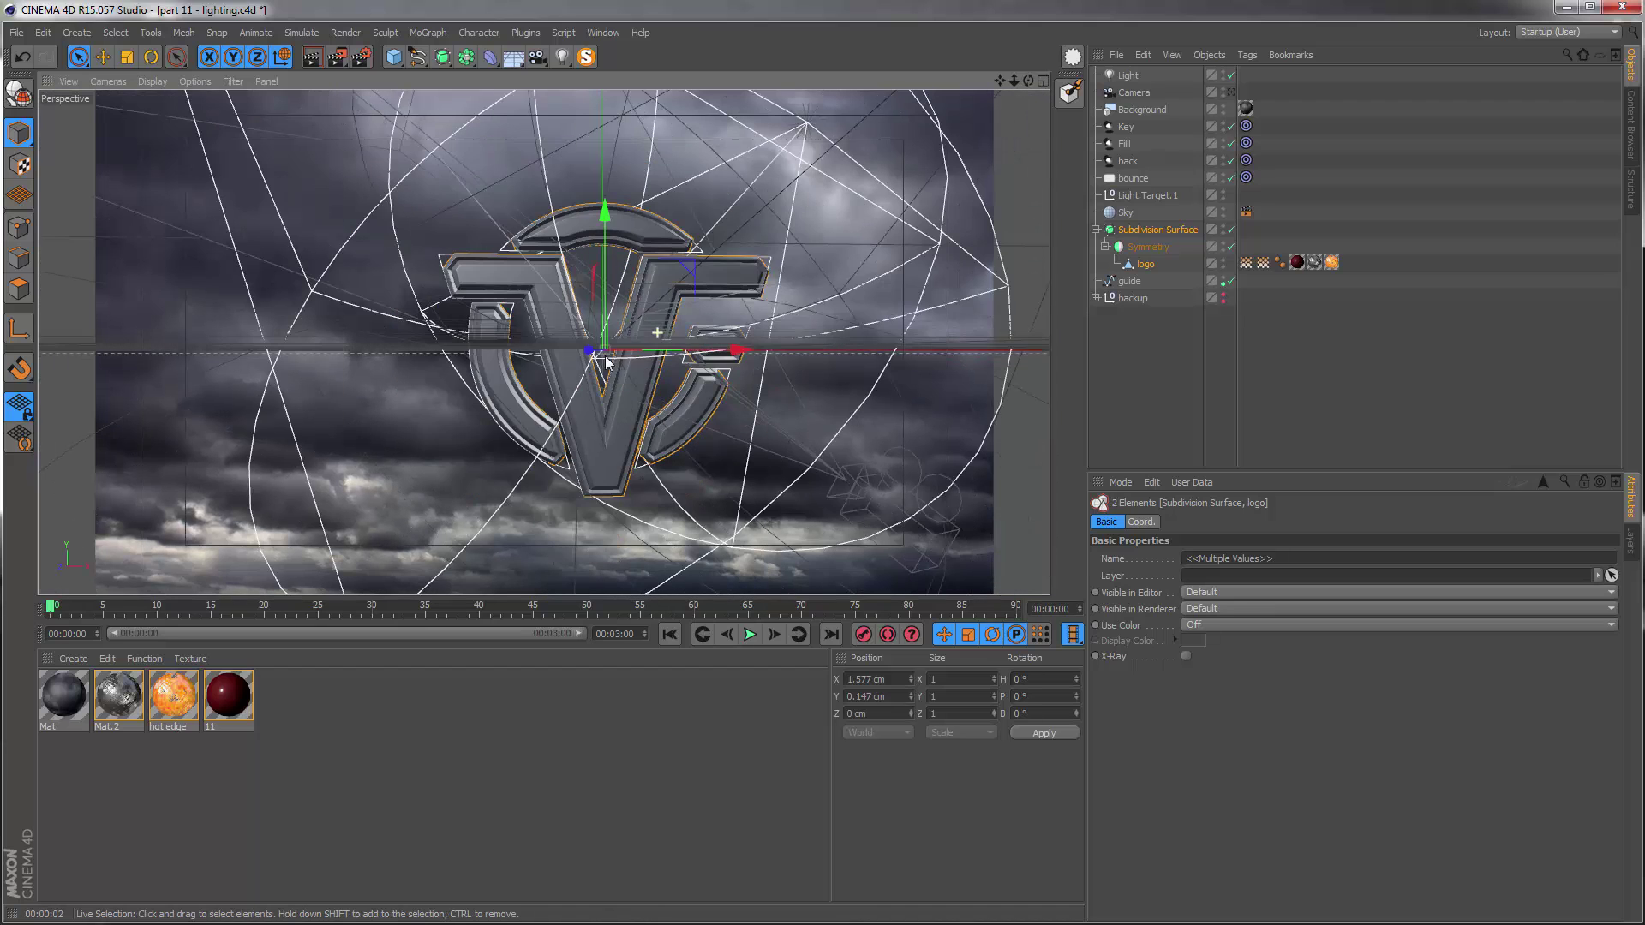
{"action": "key", "text": "ctrl+v"}
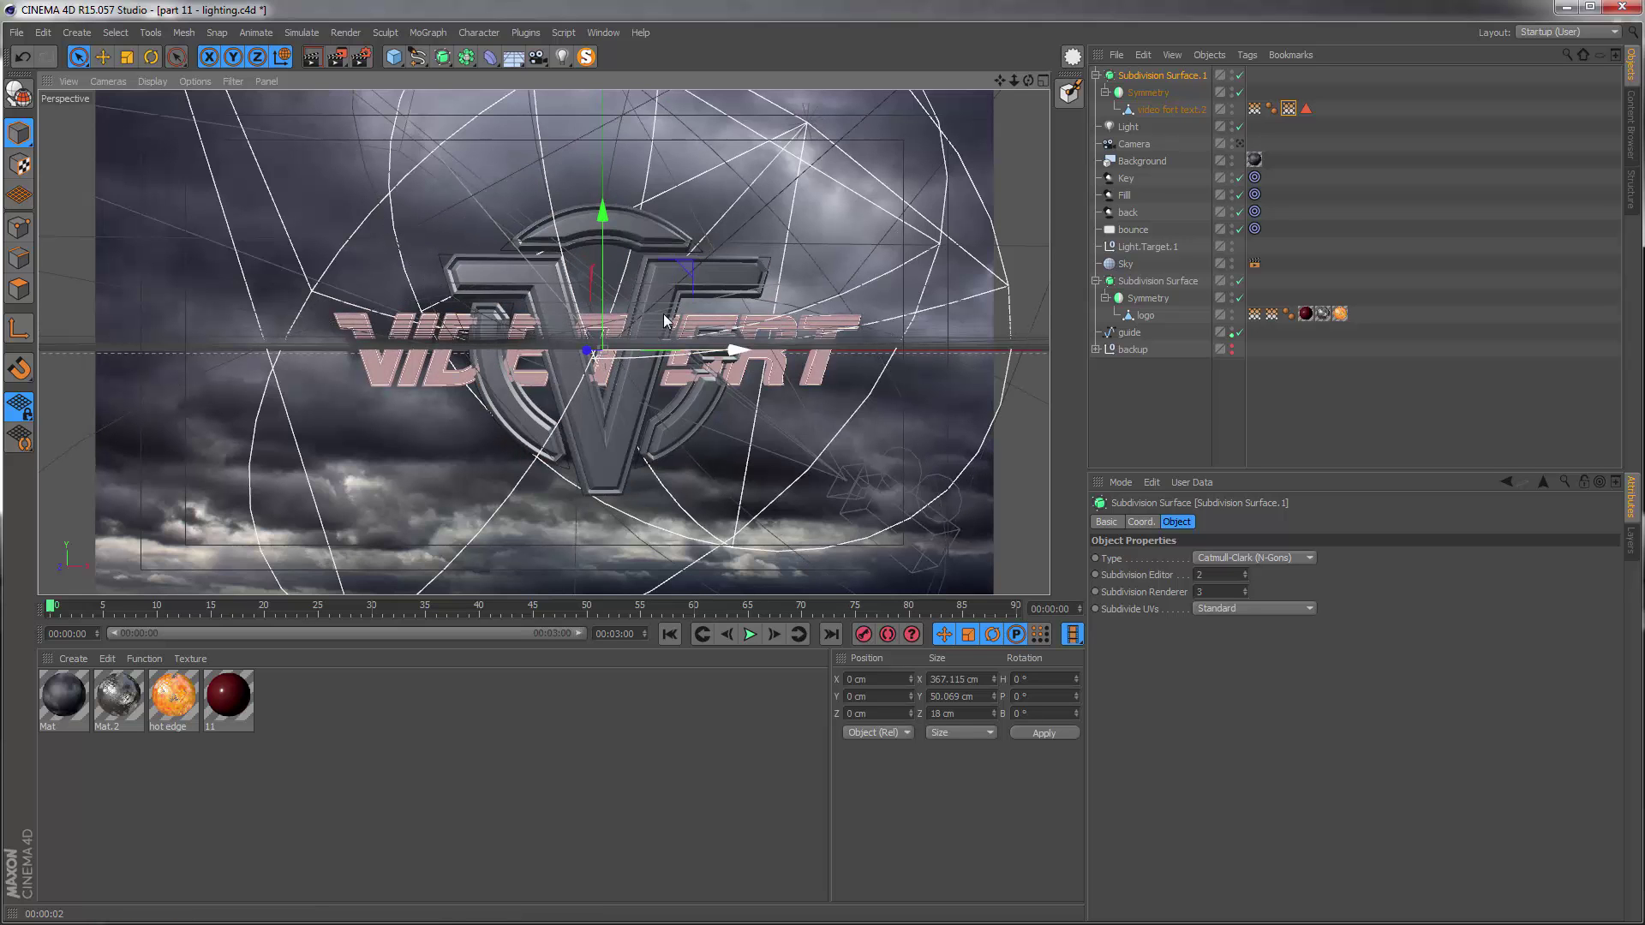
{"action": "key", "text": "alt+Tab"}
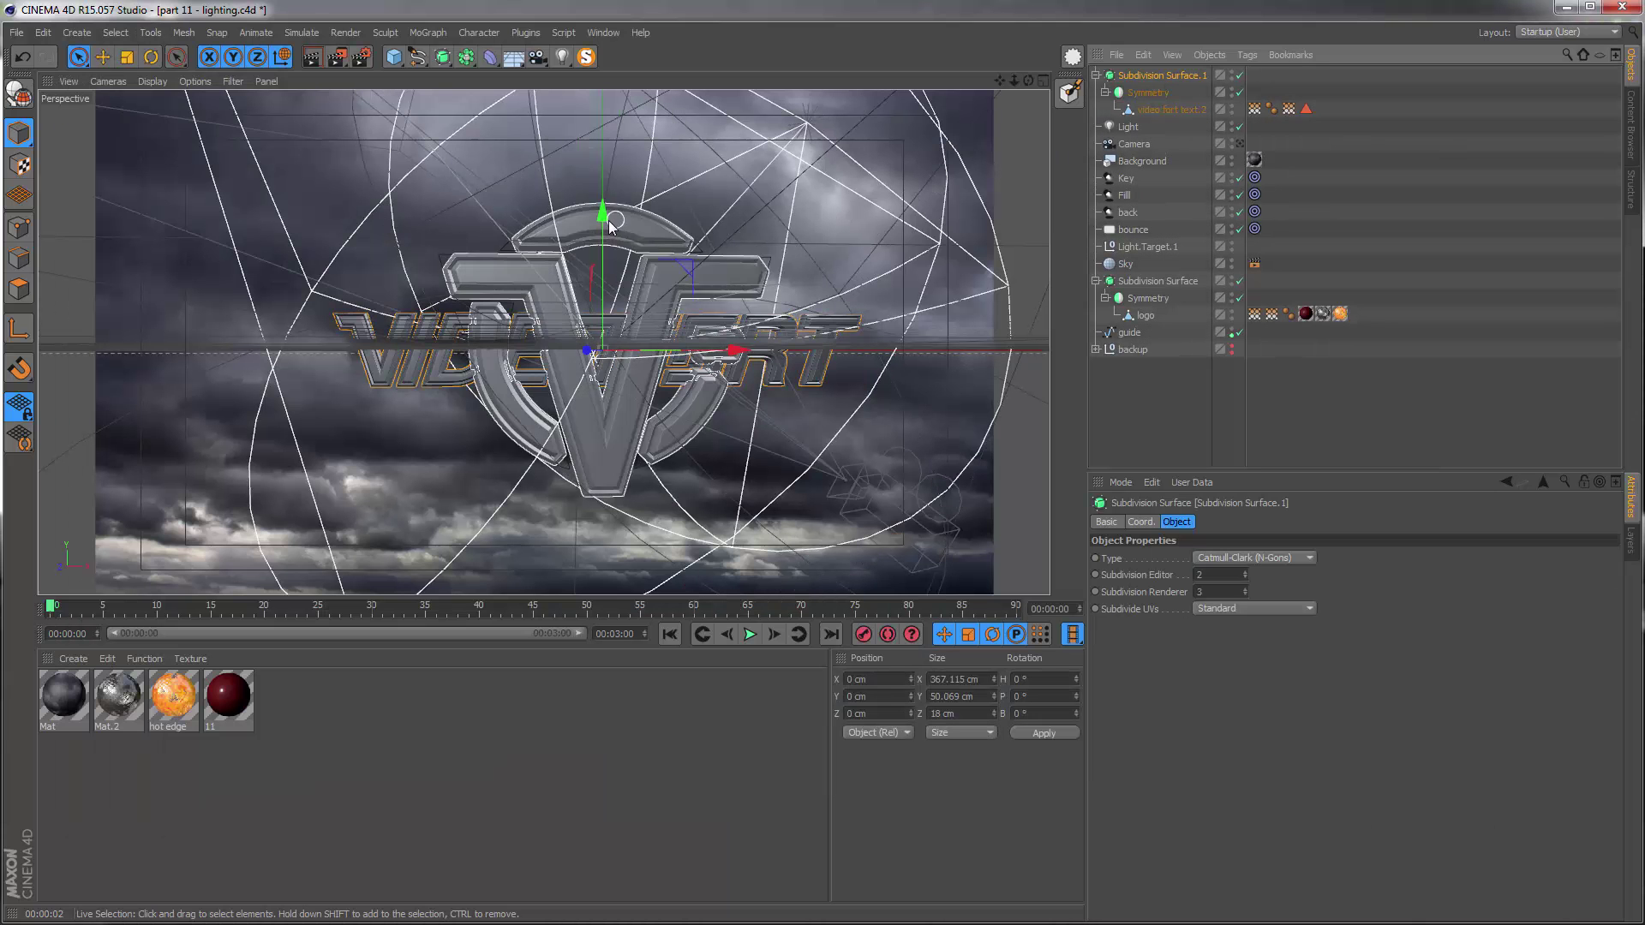
- Move the pasted VIDEOFORT text straight down below the logo, to a Y position of about -144.7 cm
{"action": "left_click_drag", "start_coordinate": [600, 229], "coordinate": [590, 393]}
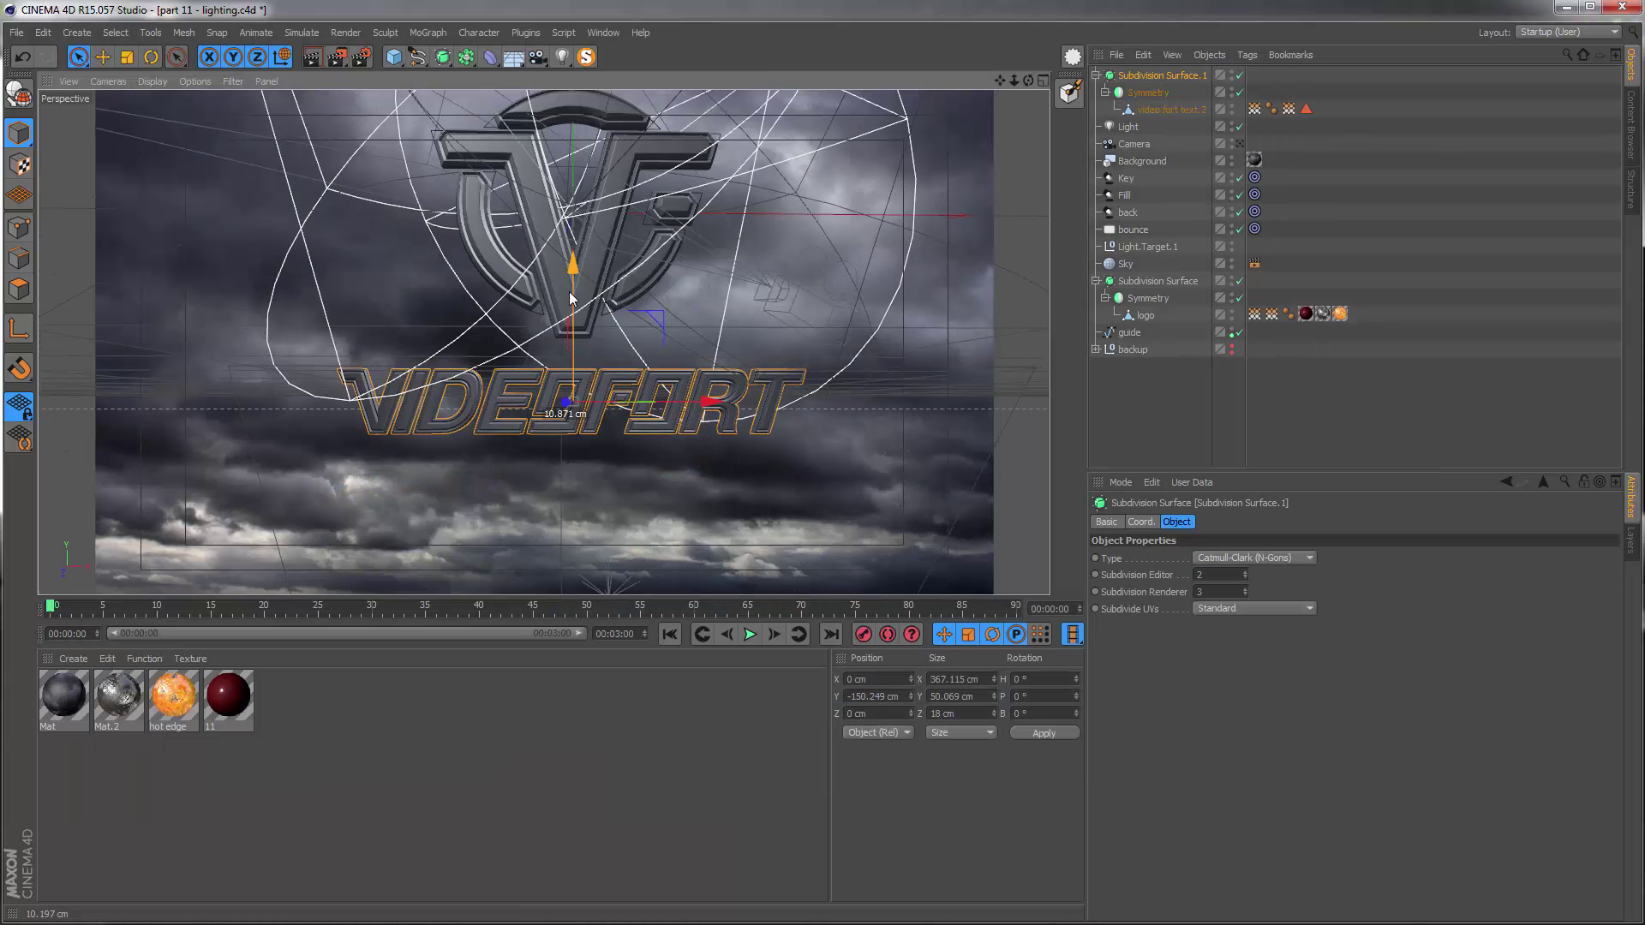
{"action": "left_click_drag", "start_coordinate": [571, 298], "coordinate": [571, 308]}
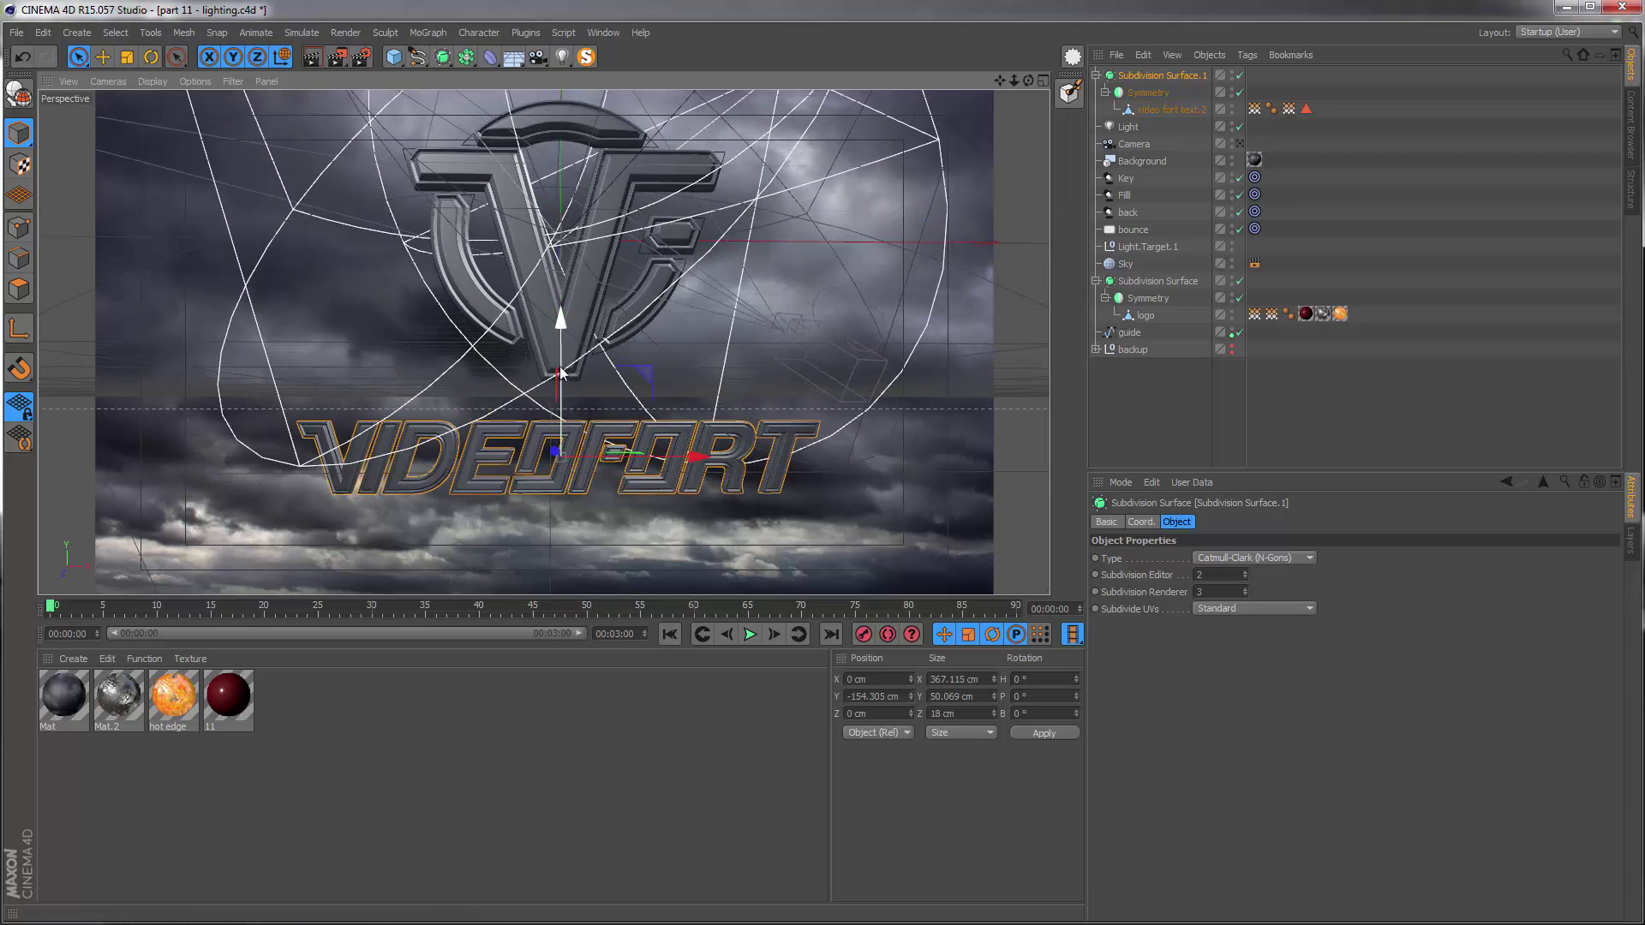
{"action": "left_click_drag", "start_coordinate": [560, 364], "coordinate": [561, 349]}
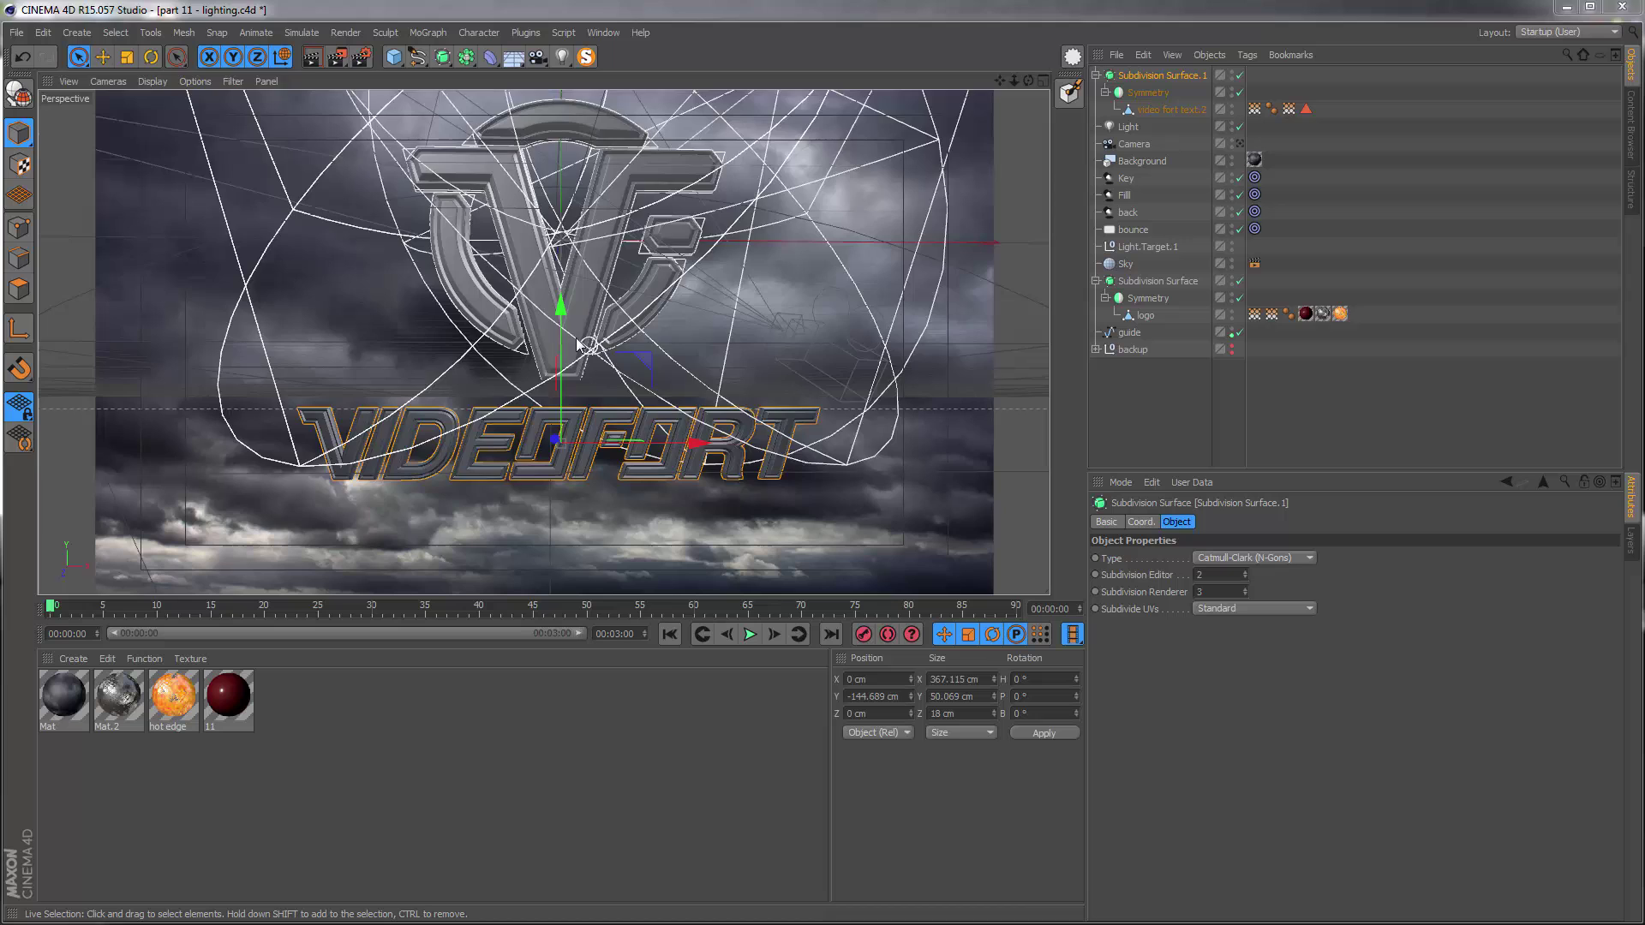
- Copy the logo's three material tags (11, Mat.2 and hot edge) onto video fort text.2 and render the view
{"action": "middle_click_drag", "start_coordinate": [558, 319], "coordinate": [555, 452], "text": "alt"}
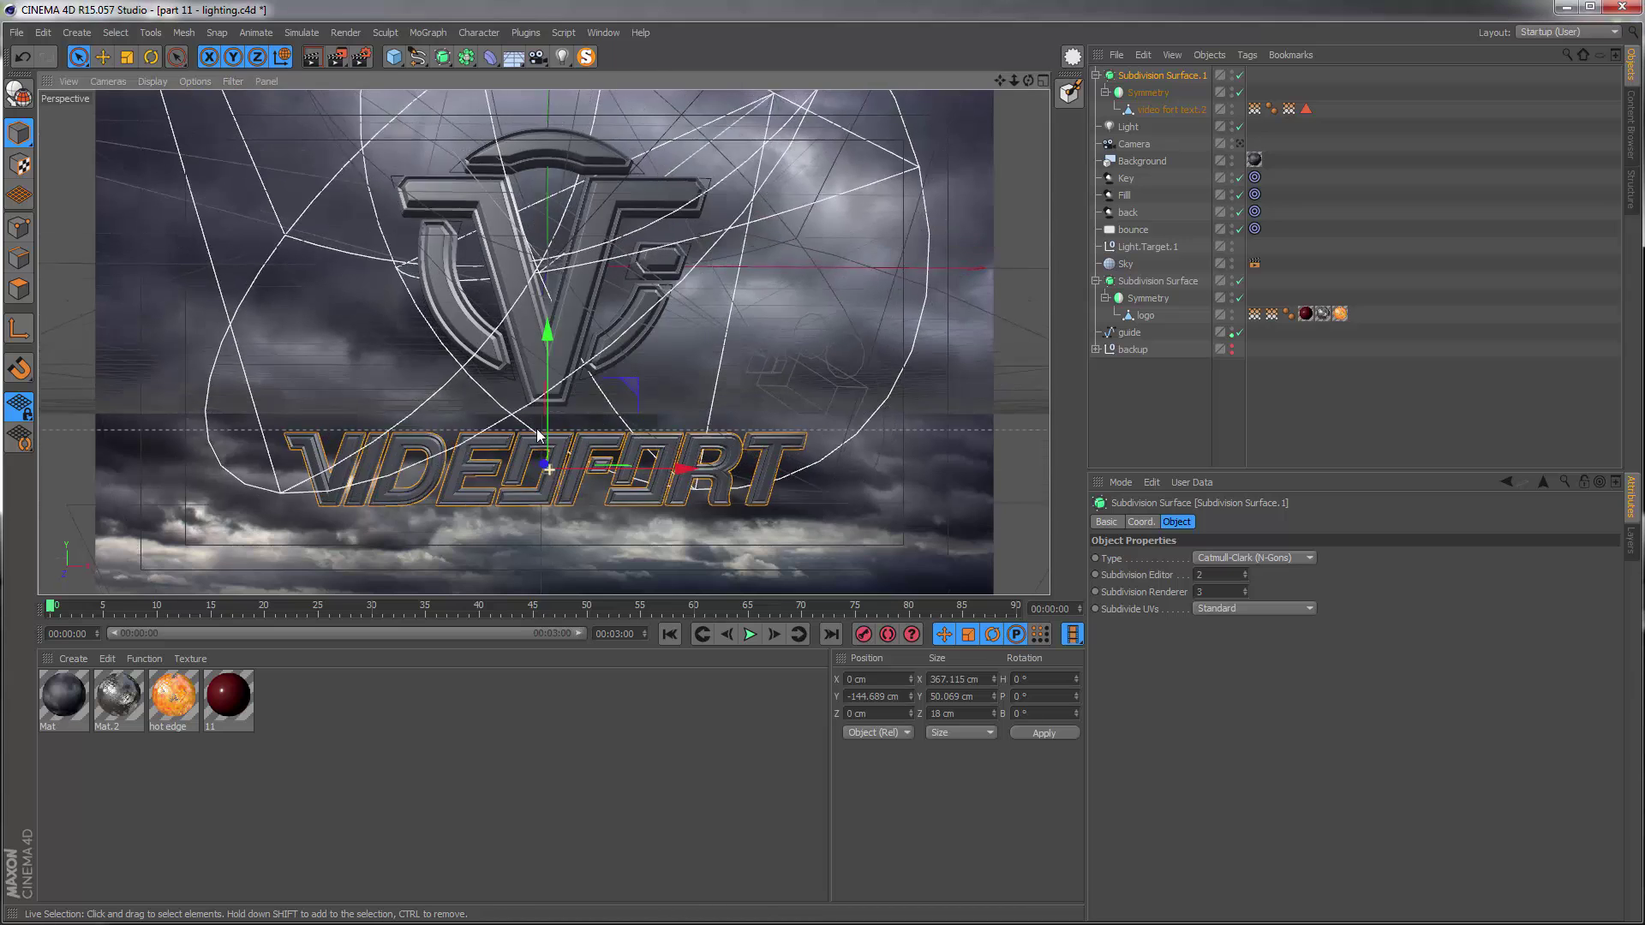
{"action": "left_click", "coordinate": [1304, 224]}
{"action": "left_click_drag", "start_coordinate": [1359, 310], "coordinate": [1326, 108]}
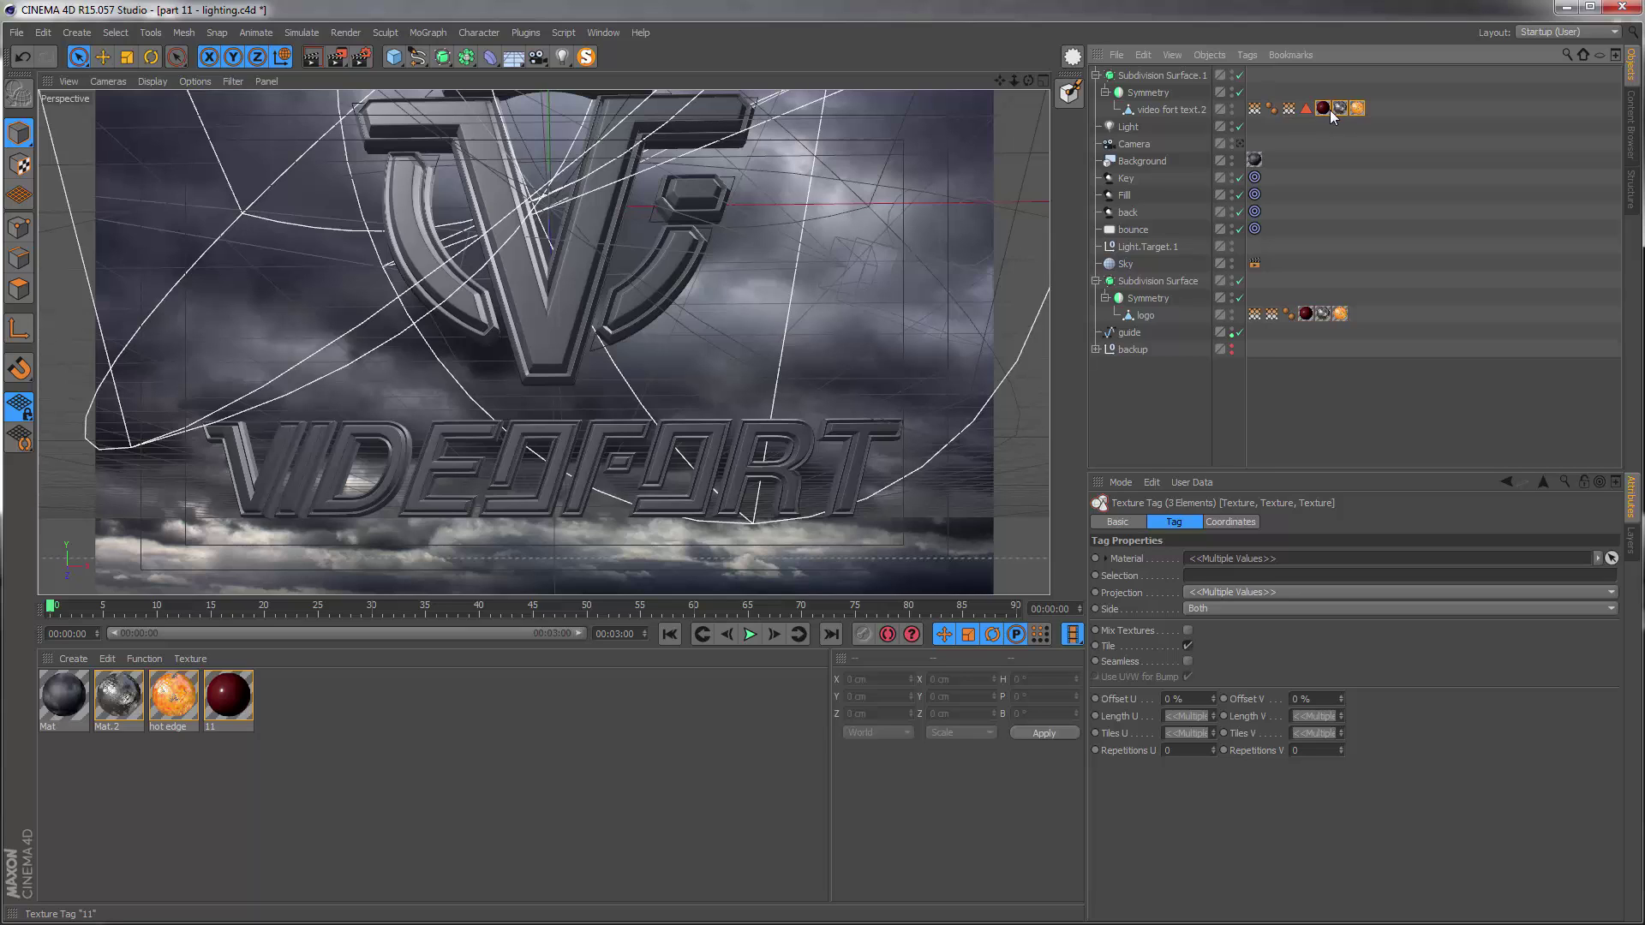
{"action": "left_click", "coordinate": [313, 58]}
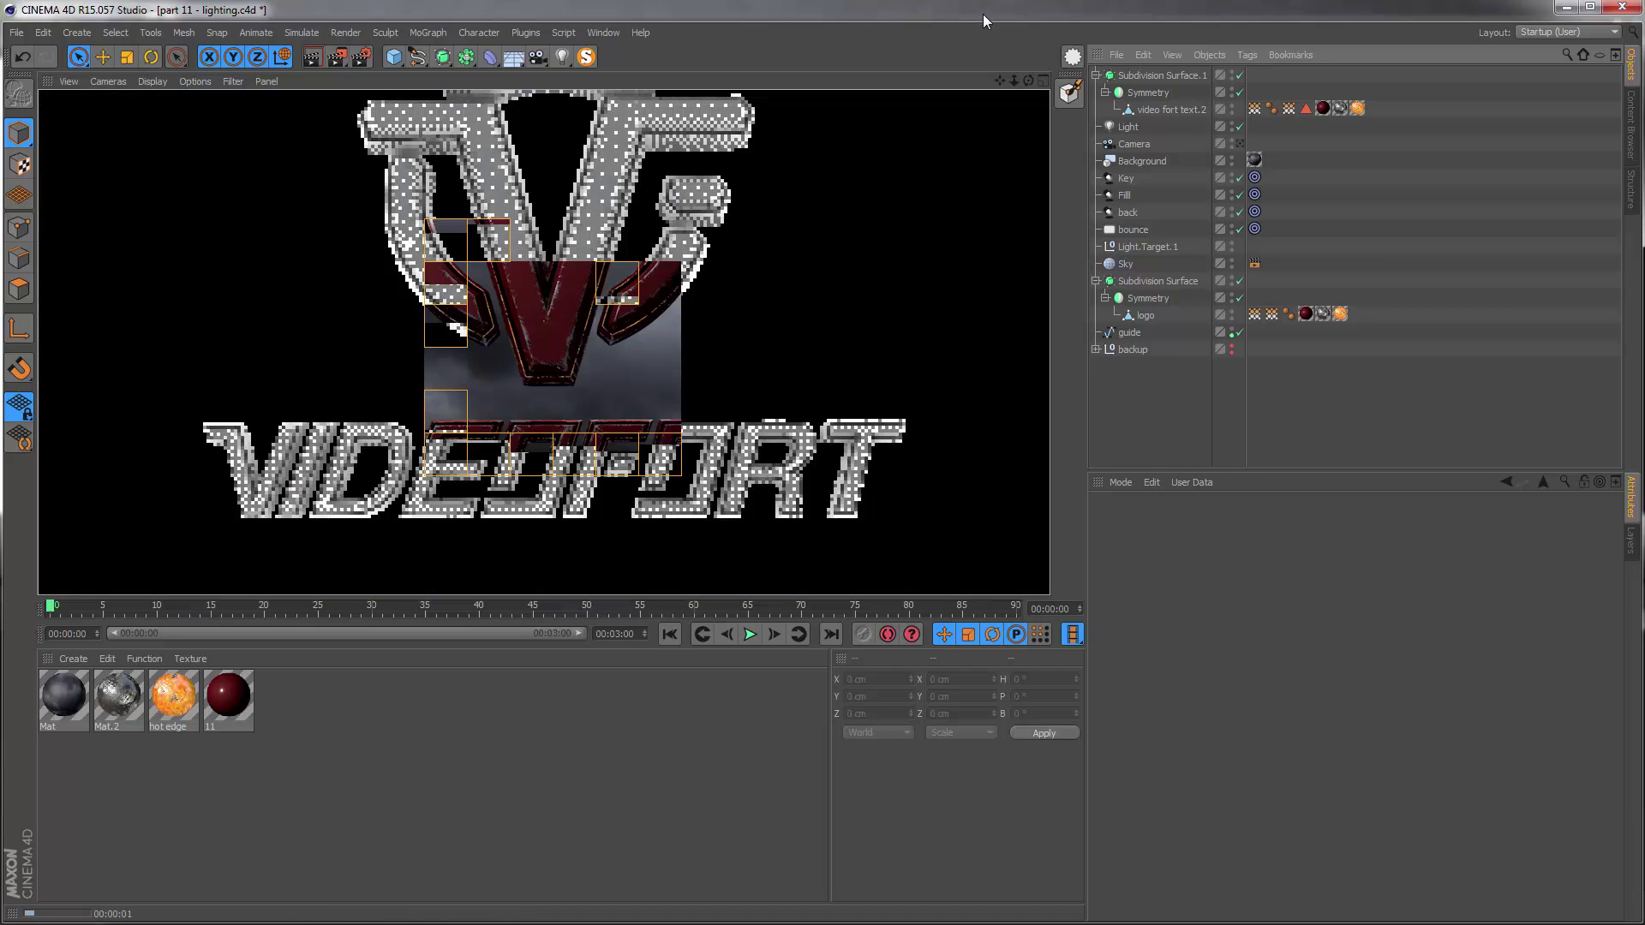